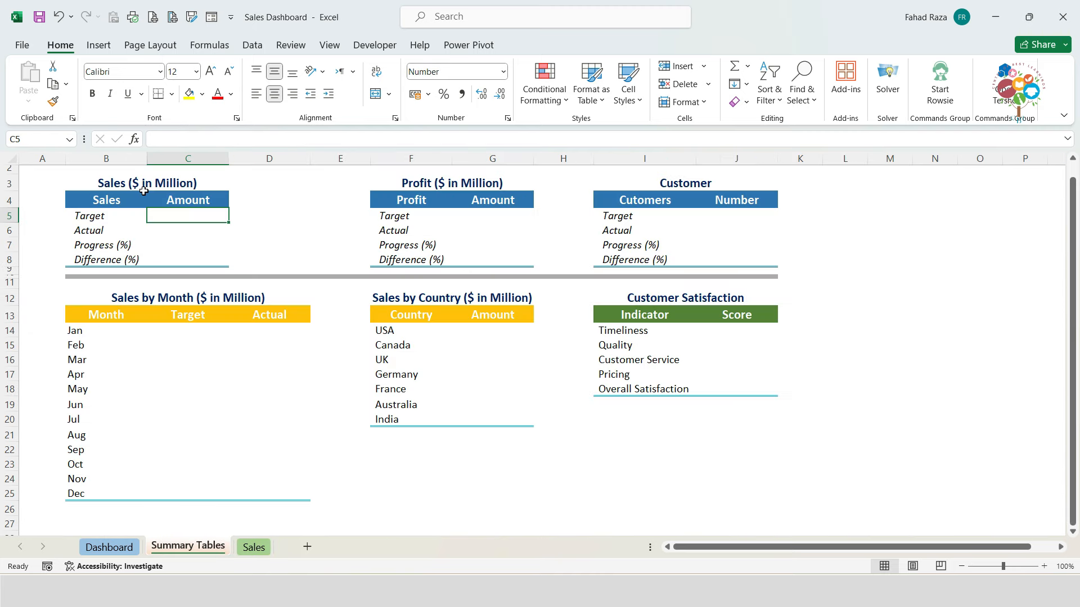
Step: Link the Sales table's Target and Actual amounts to the totals in Sales!D16 and Sales!E16
click(169, 189)
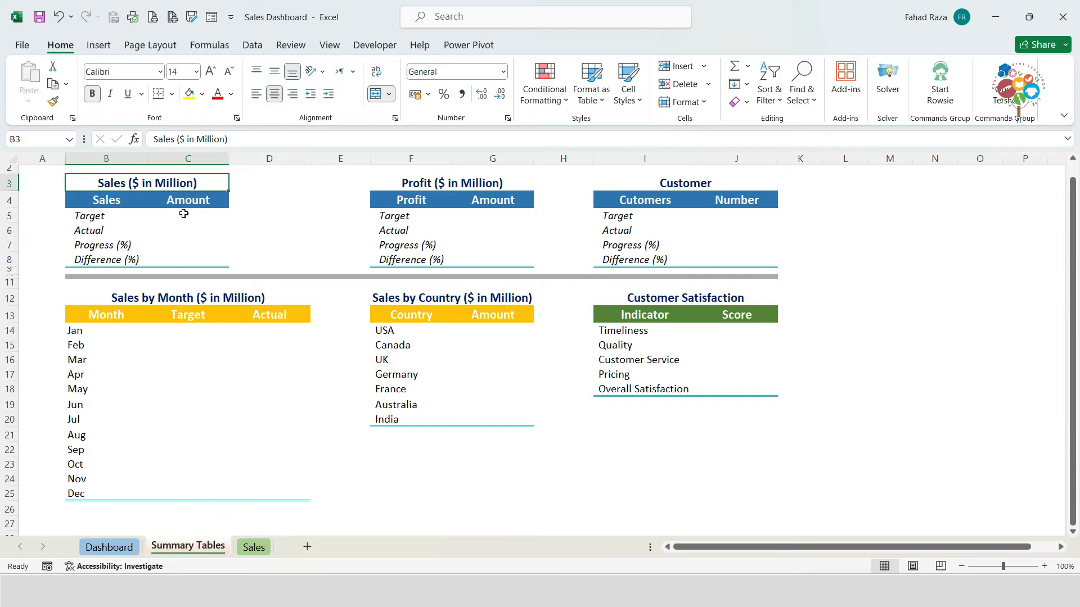
click(181, 214)
text(=)
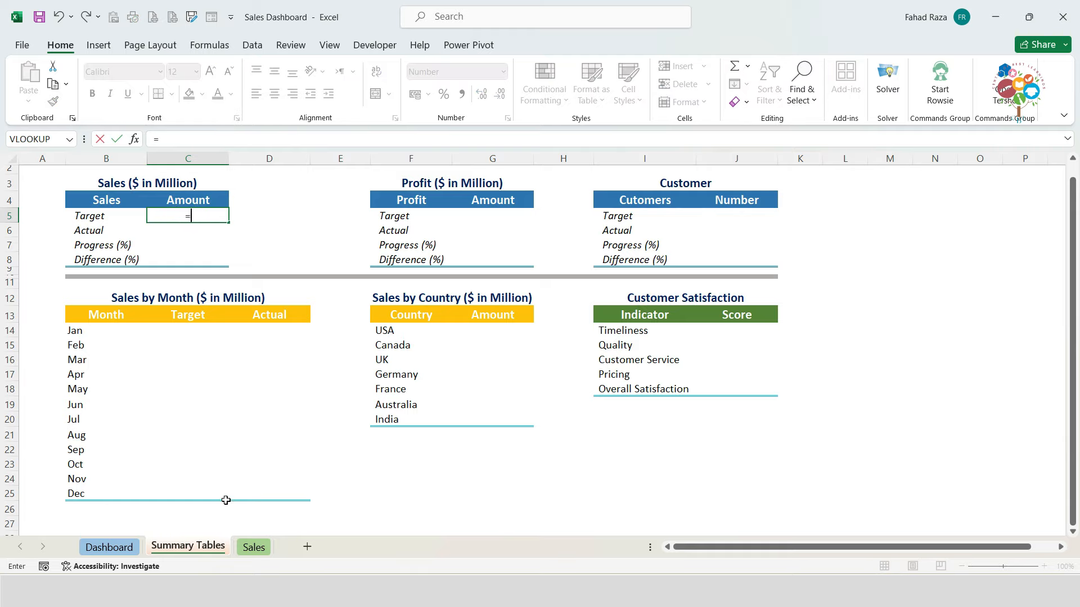
click(239, 550)
click(180, 473)
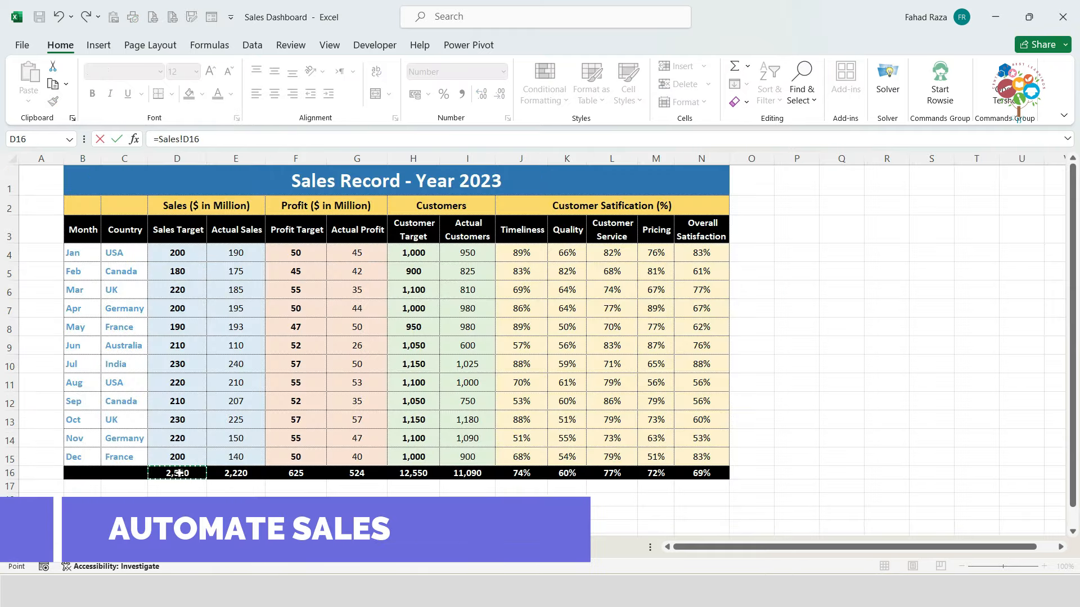
key(Return)
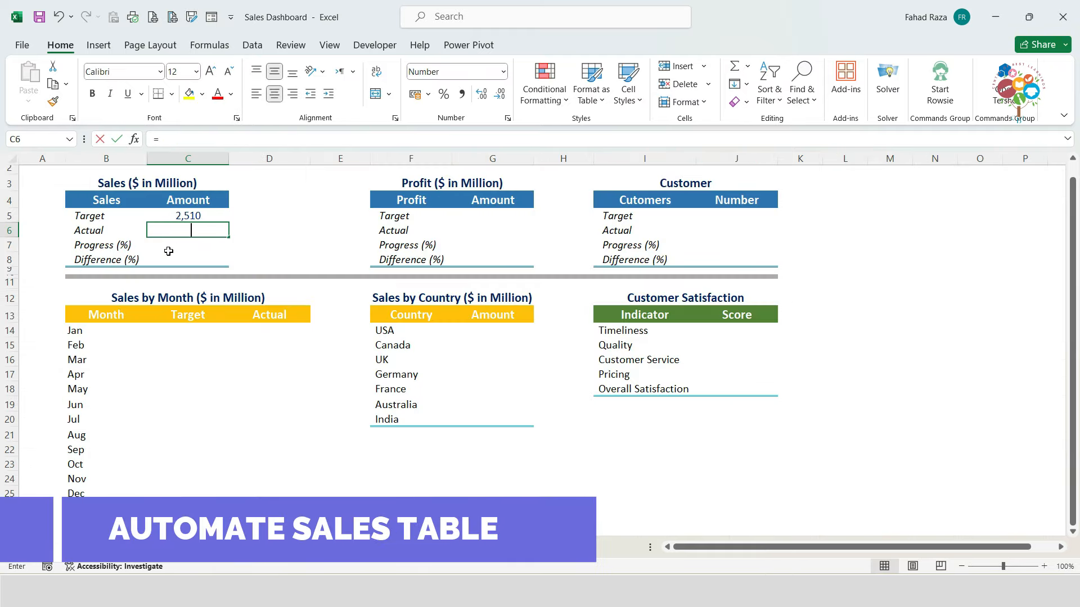
text(=)
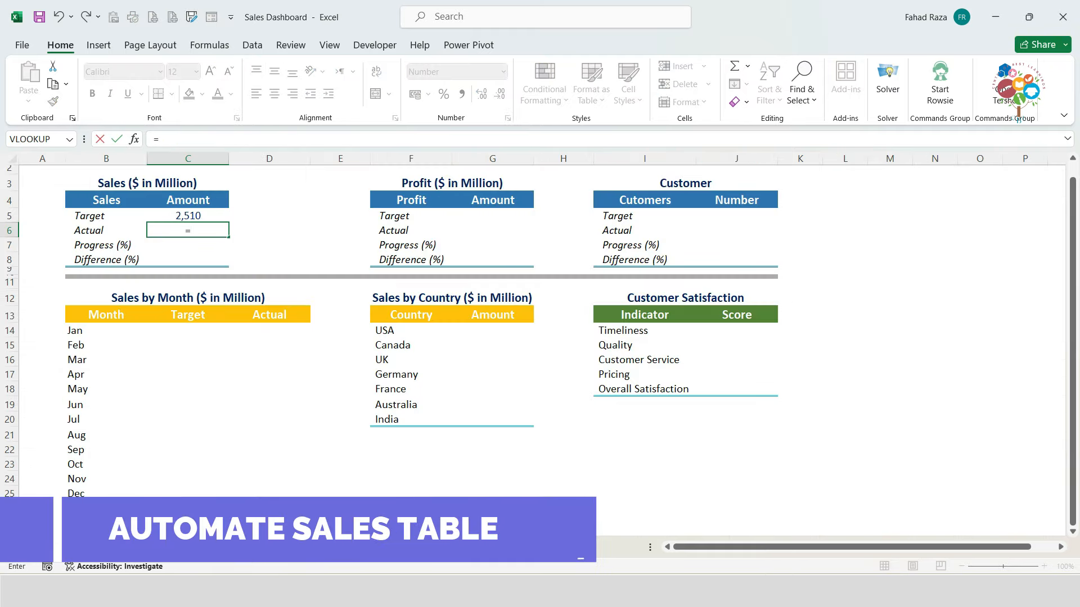
click(254, 545)
click(233, 473)
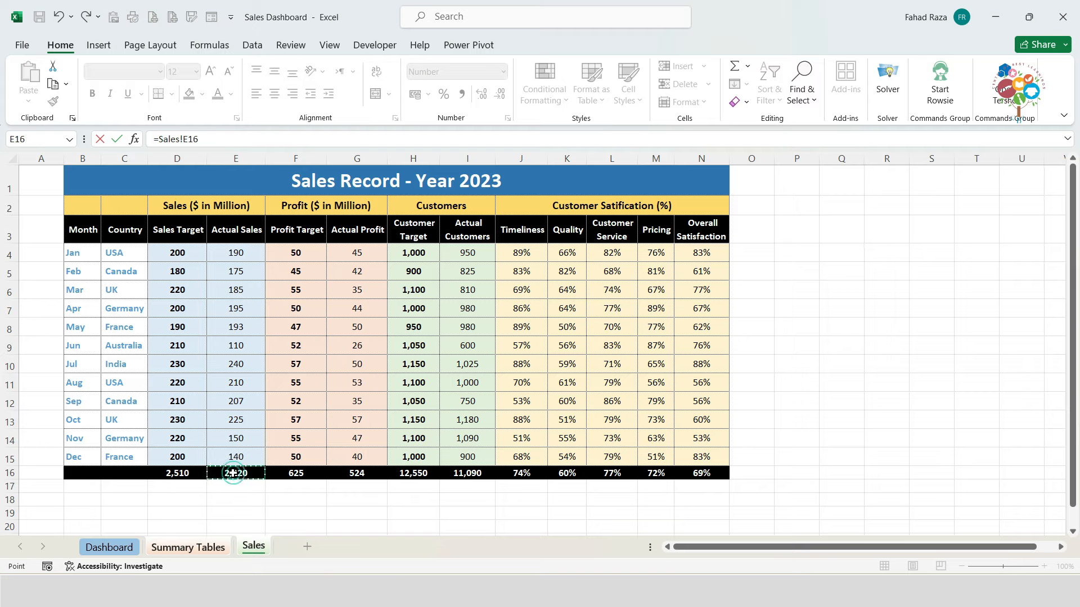
key(Return)
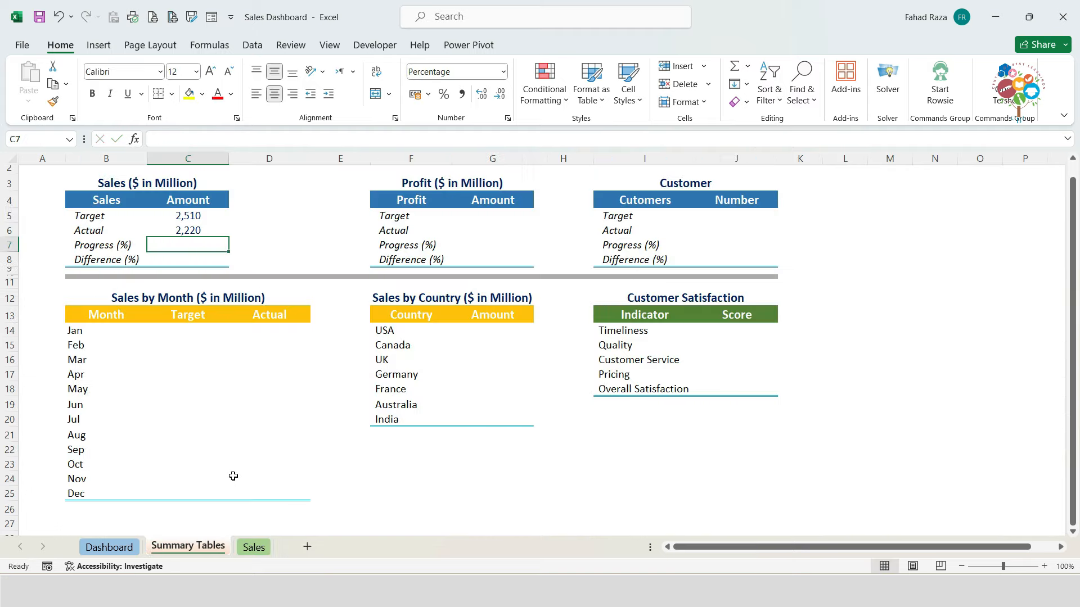
Step: Link the Profit table's Target and Actual amounts to the totals in F16 and G16 of the Sales sheet
click(500, 214)
text(=)
click(245, 550)
click(289, 470)
key(Return)
text(=)
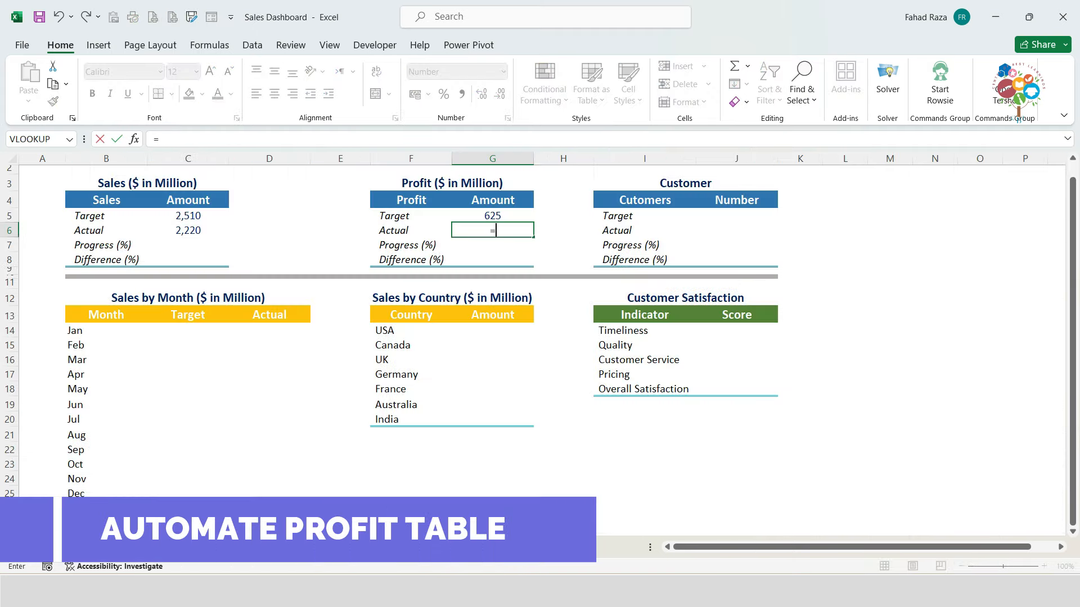
click(249, 548)
click(356, 479)
key(Return)
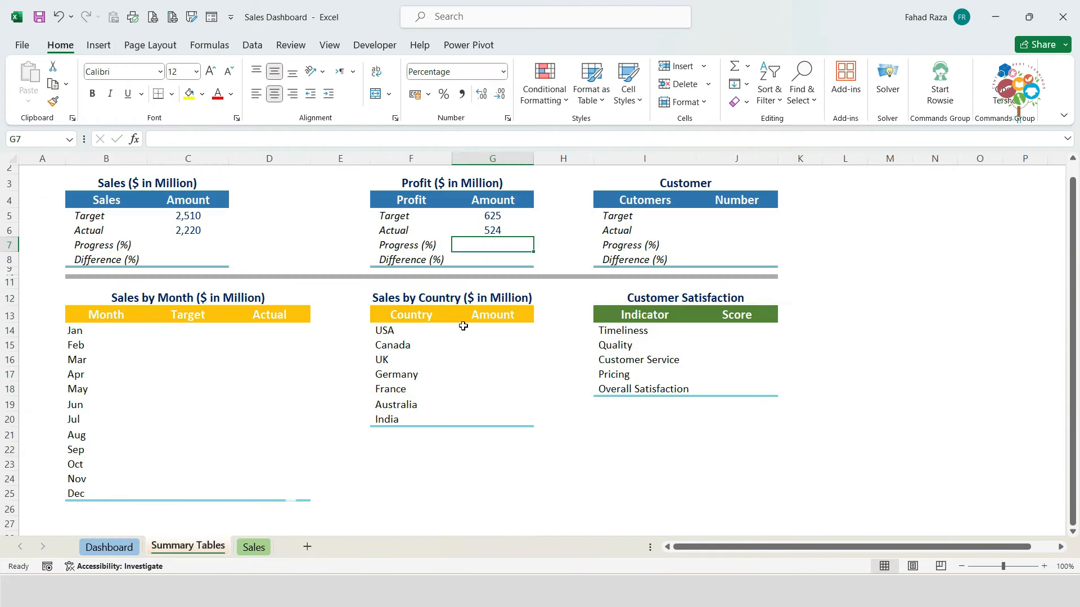
Step: Link the Customer table's Target and Actual numbers to the totals in H16 and I16 of the Sales sheet
click(737, 217)
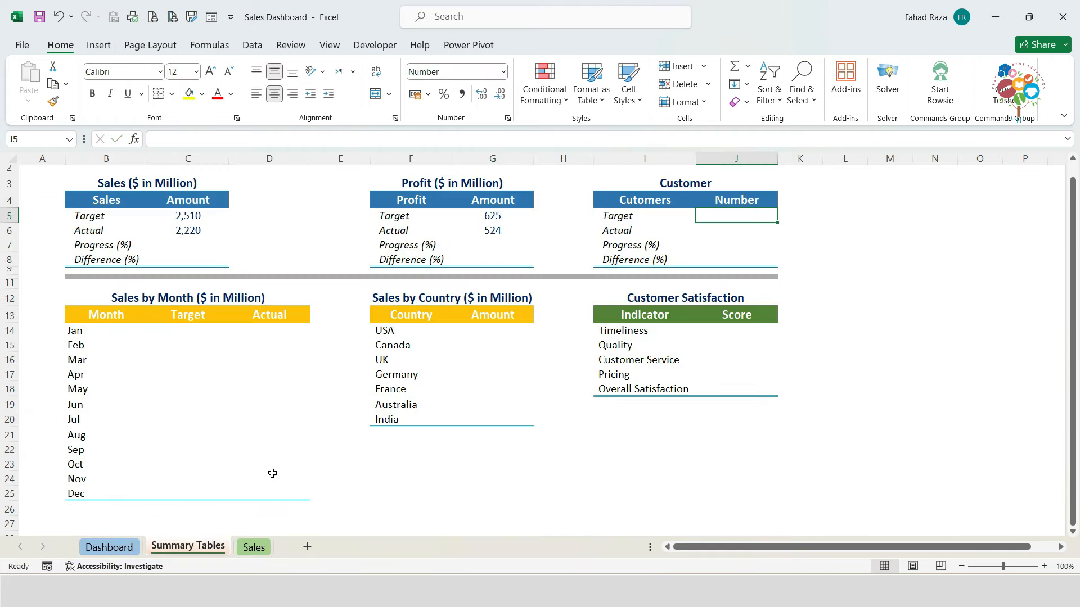
text(=)
click(253, 548)
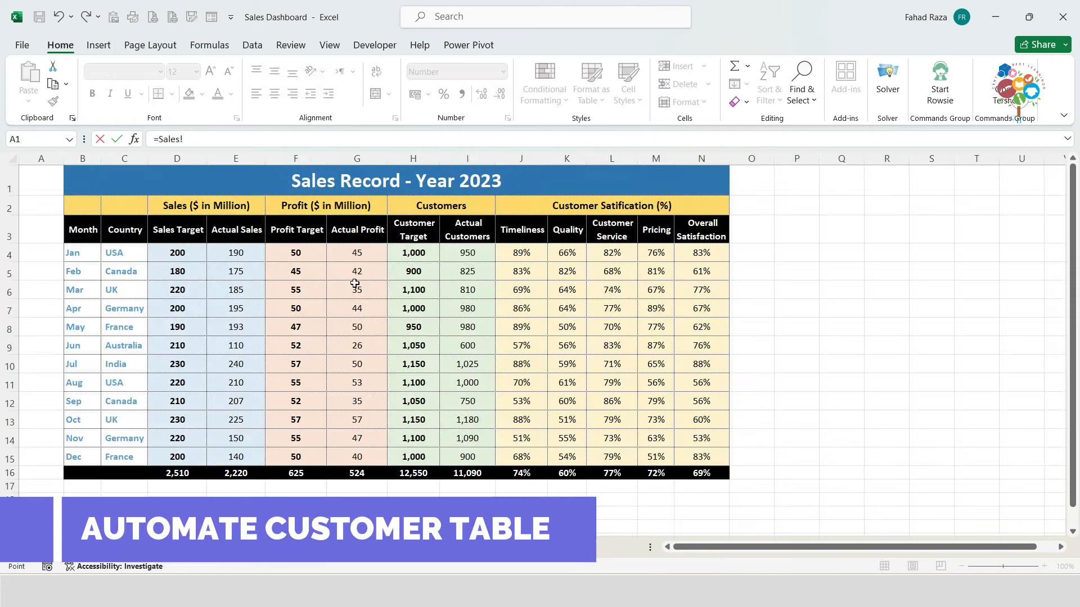
click(421, 472)
key(Return)
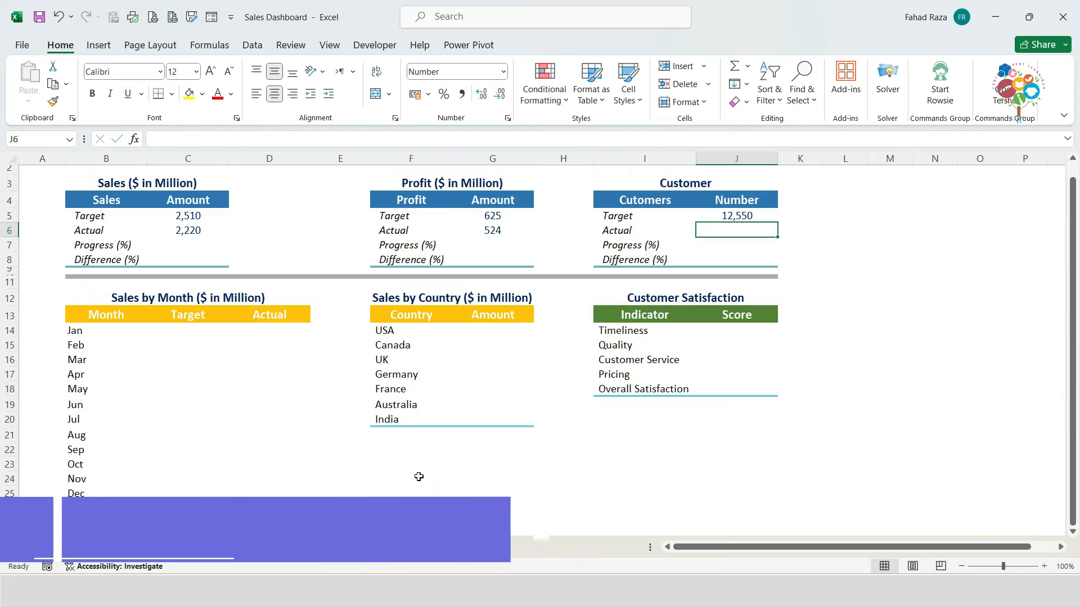
text(=)
click(269, 548)
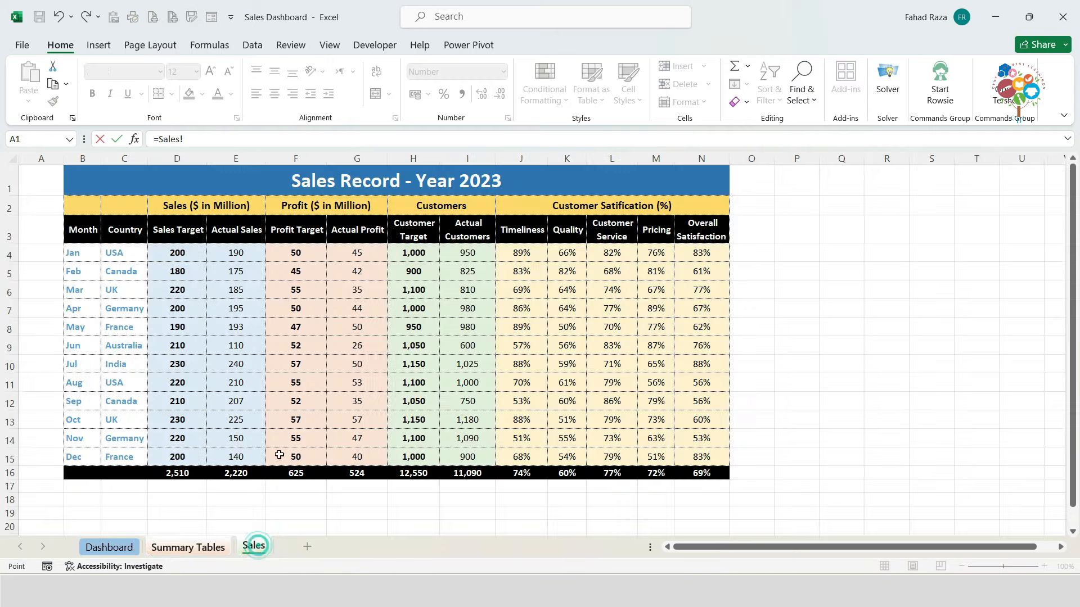
click(462, 474)
key(Return)
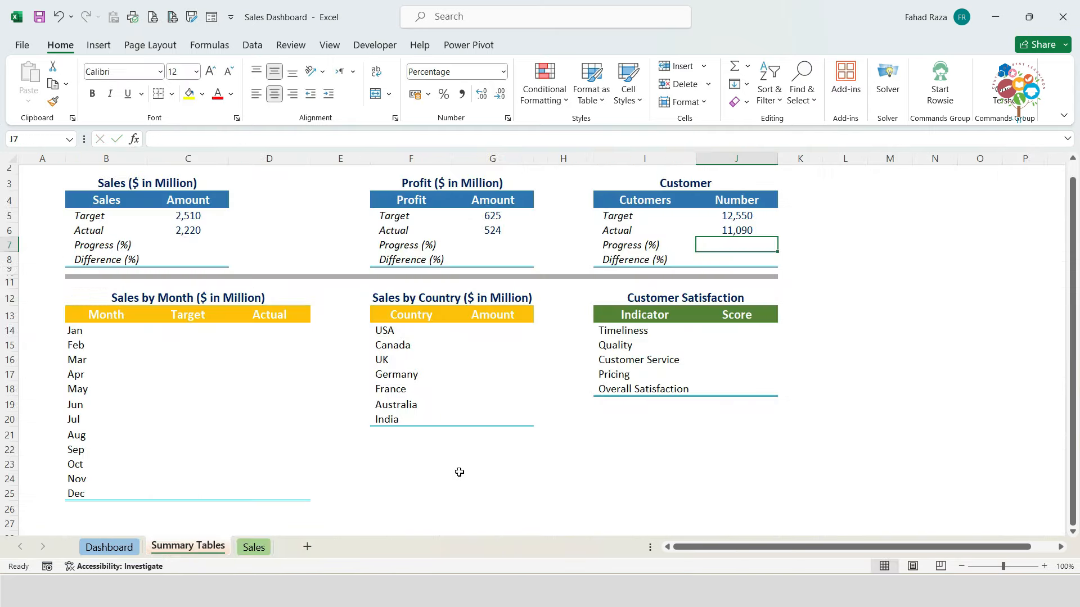
Step: Calculate the Sales table's Progress (%) with =C6/C5 and its Difference (%) with =1-C7
click(209, 243)
text(=C6/C5)
key(Return)
text(=1-C7)
key(Return)
key(Up)
key(Right)
key(Right)
key(Right)
key(Right)
Step: Copy the Progress and Difference formulas from C7:C8 into the Profit table at G7 and the Customer table at J7
click(203, 246)
drag(201, 250, 194, 259)
key(ctrl+c)
click(492, 245)
key(ctrl+v)
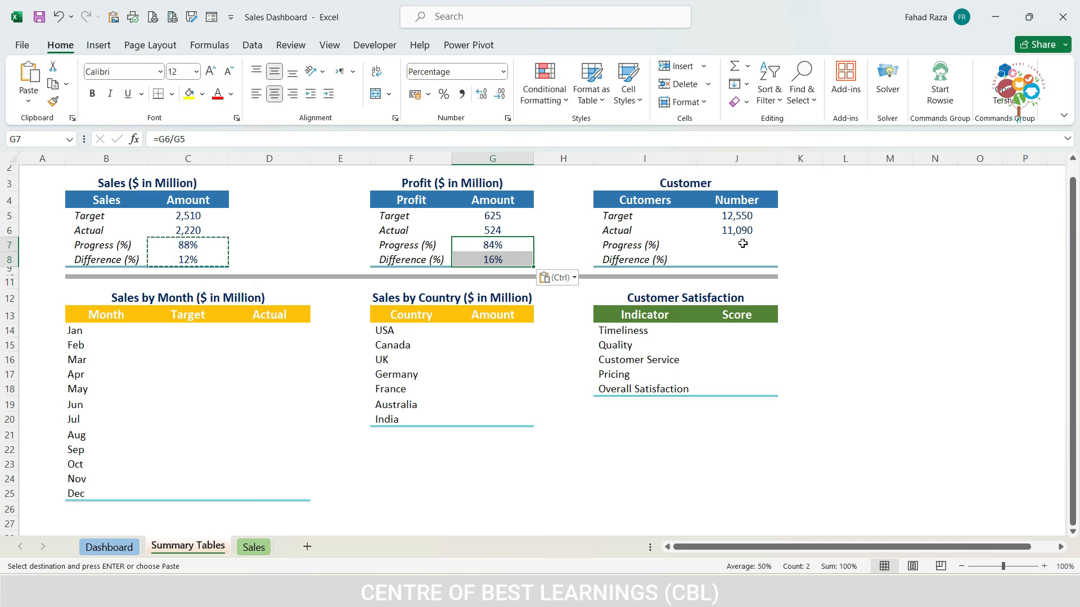
click(740, 245)
key(ctrl+v)
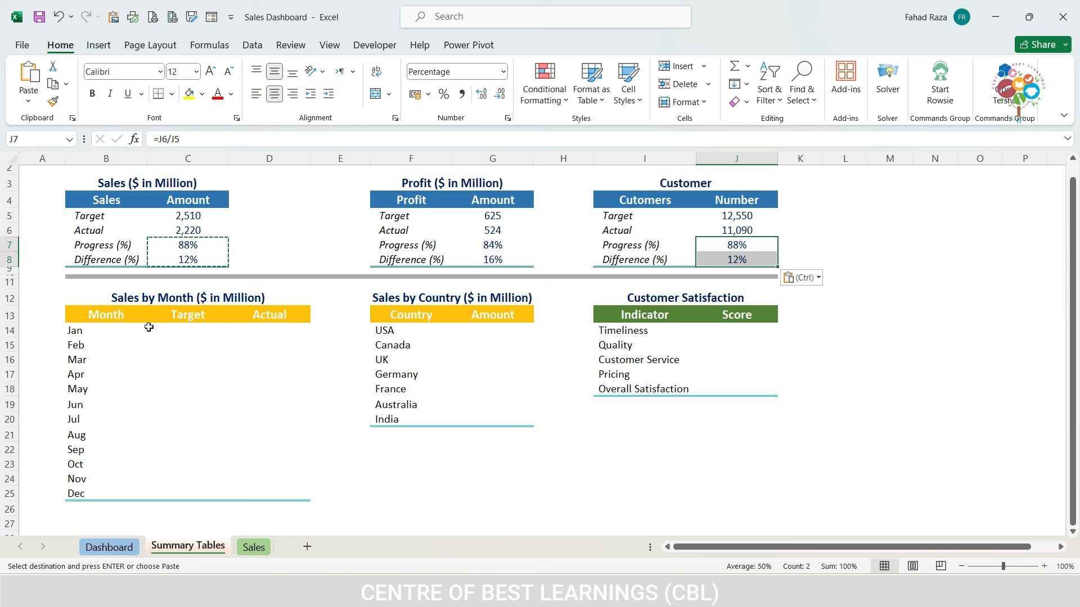
key(Escape)
Step: Build the January Target formula in C14 as =VLOOKUP(B14,Sales!B3:E15,3,0)
click(180, 330)
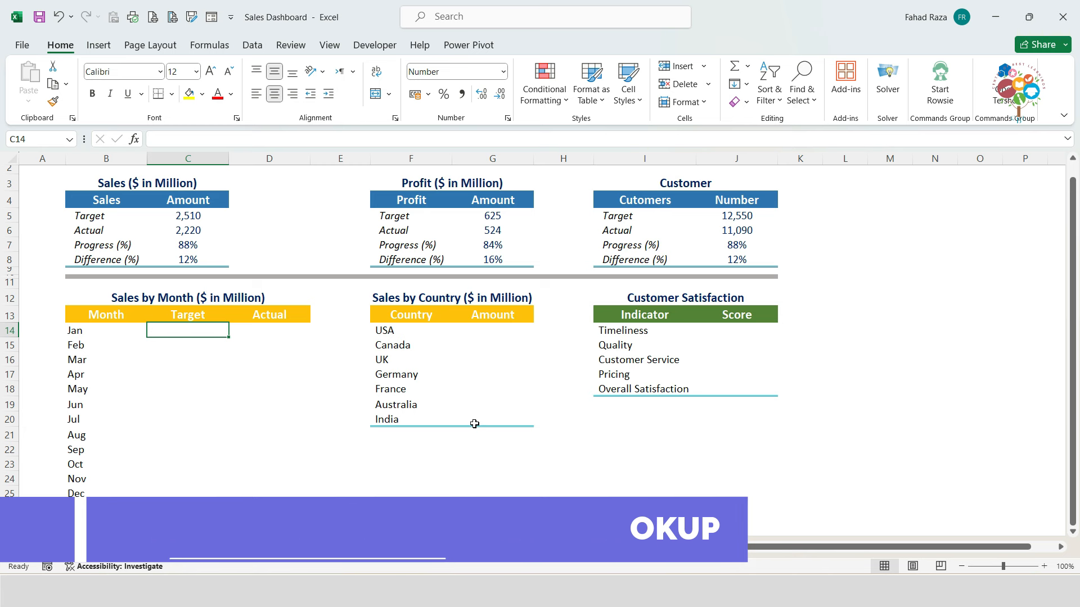
text(=)
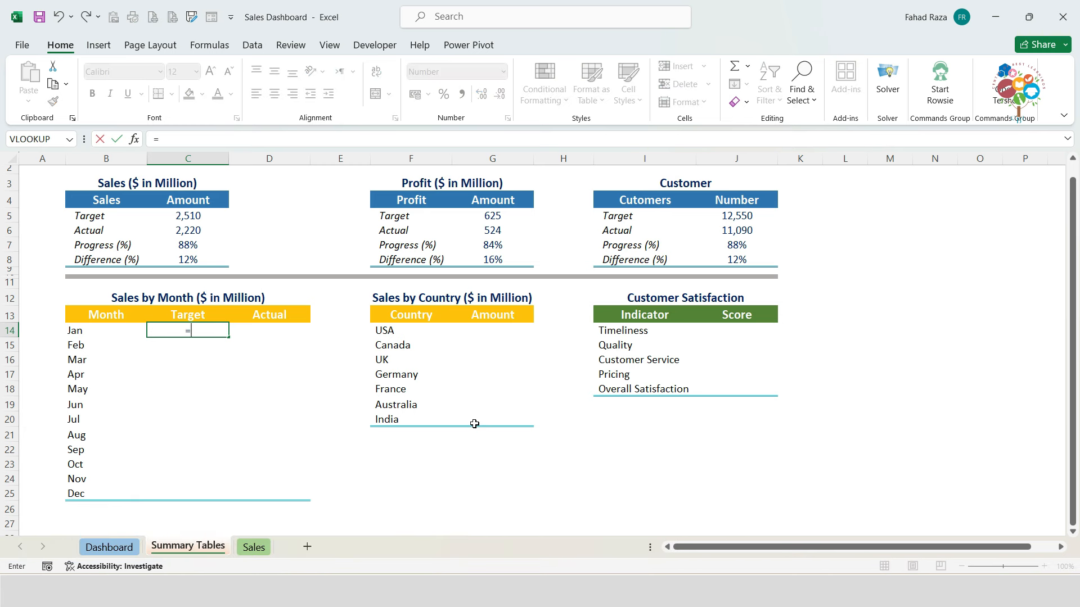
text(VLOOKUP)
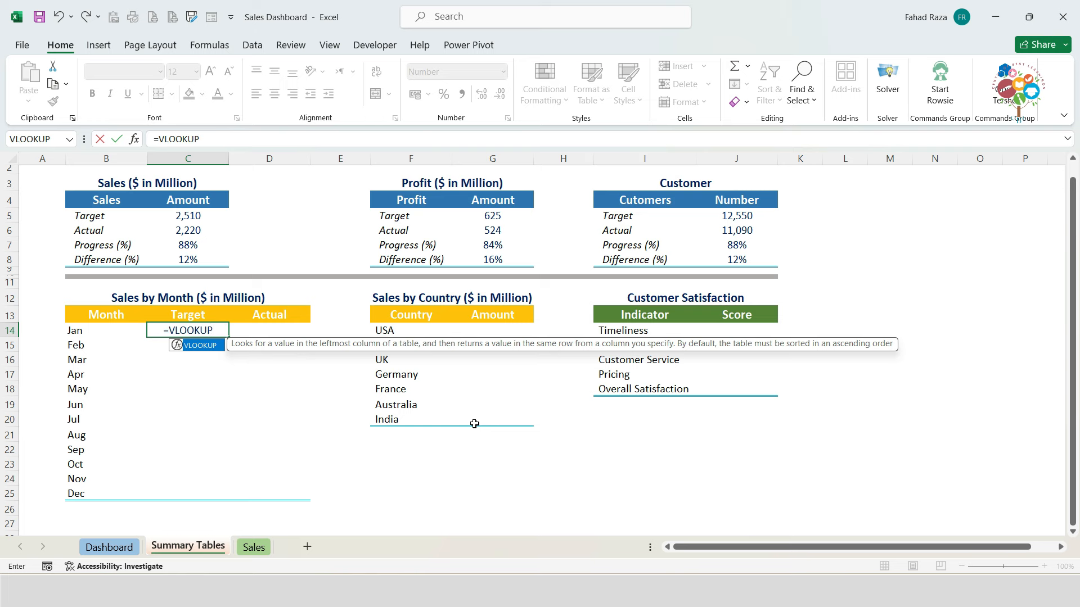
text(()
click(100, 331)
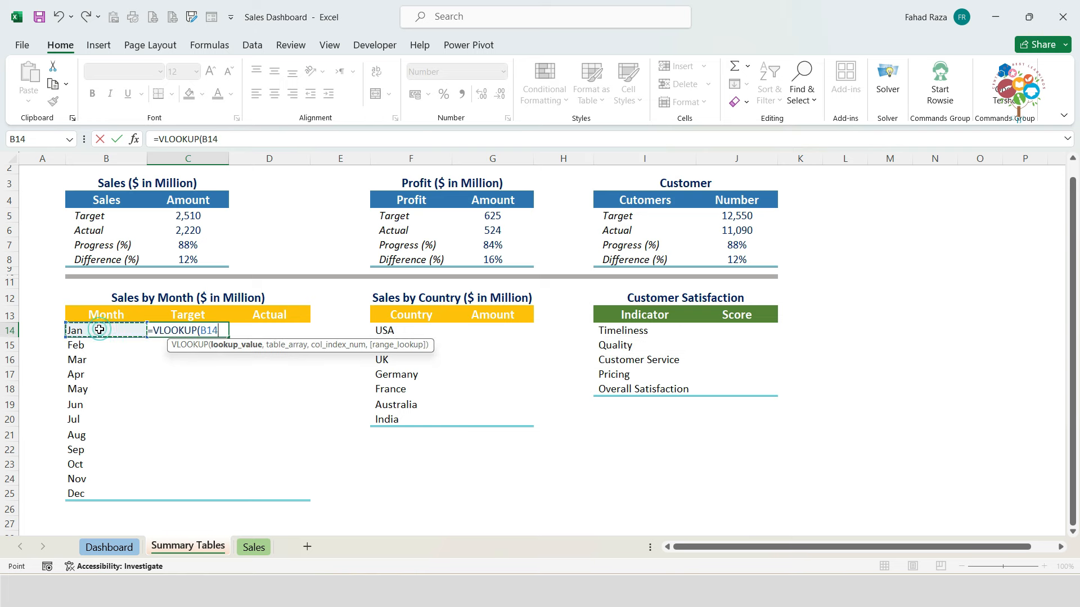
text(,)
click(244, 547)
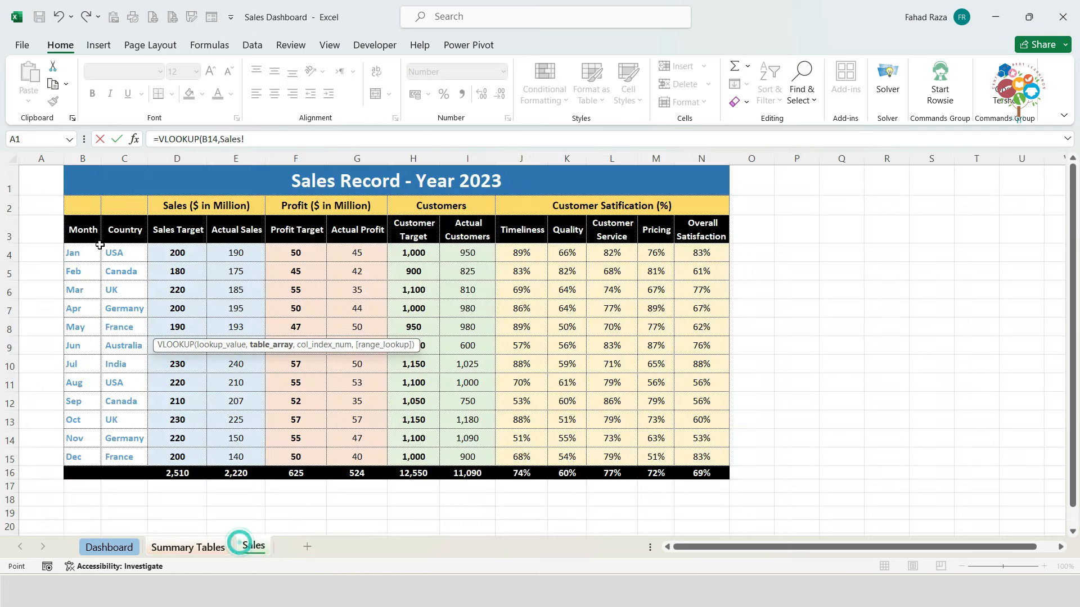
drag(86, 237, 224, 443)
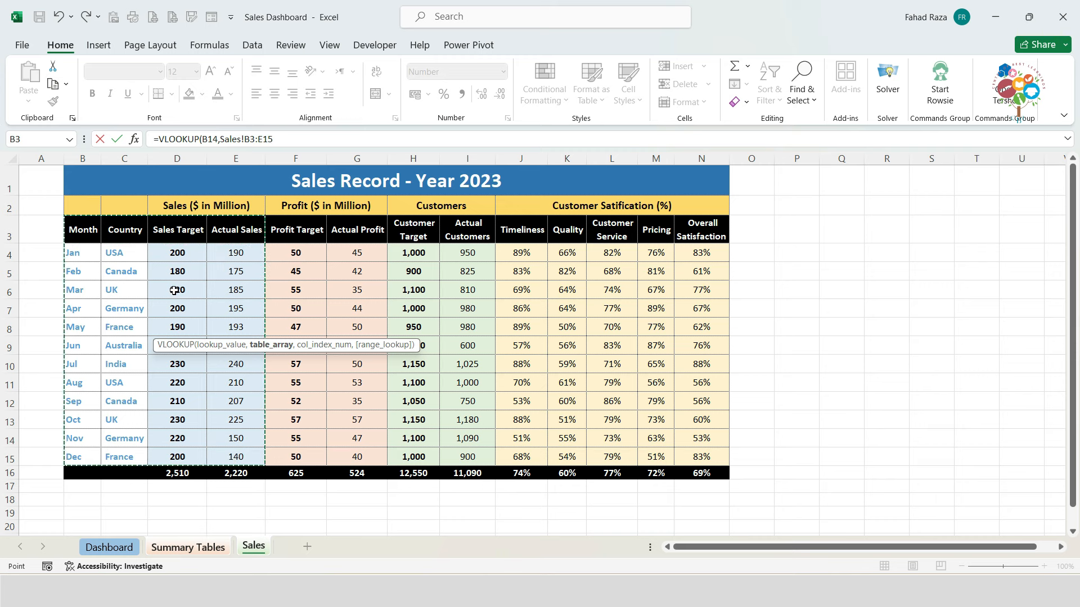
text(,)
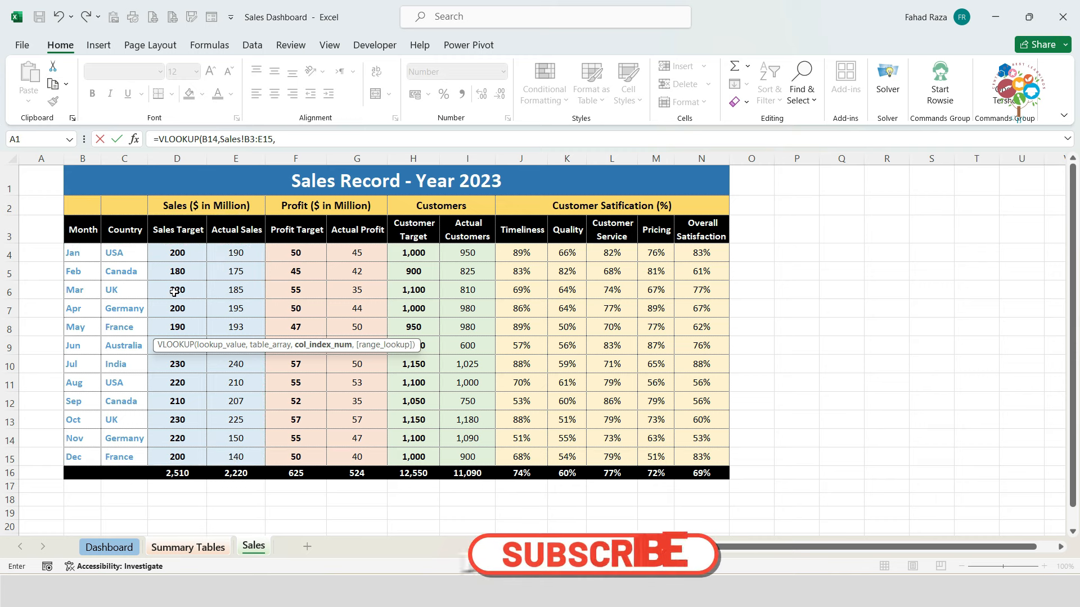
text(3,0)
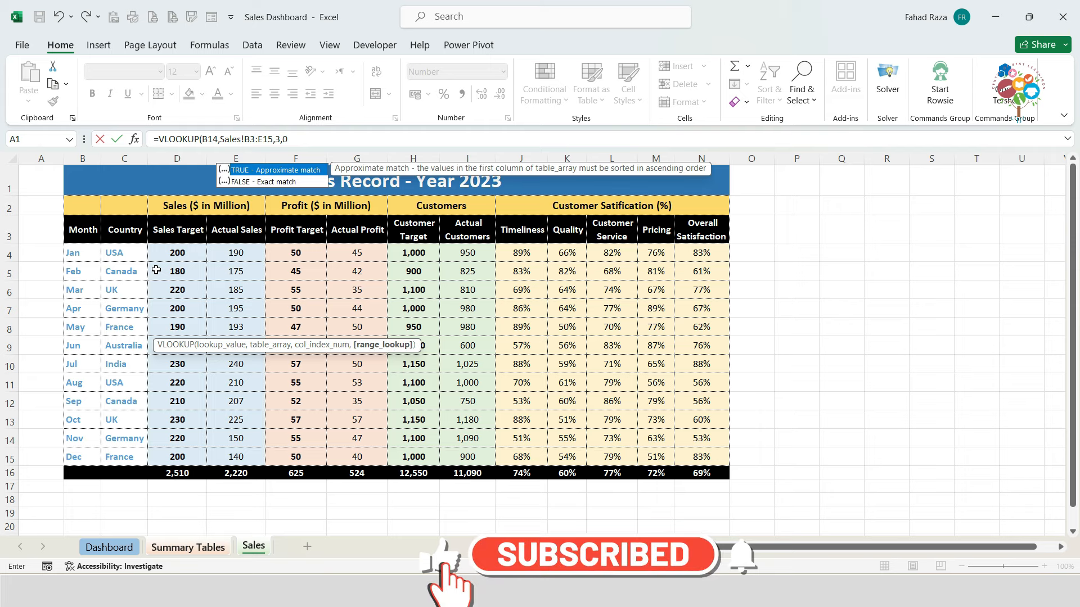
text())
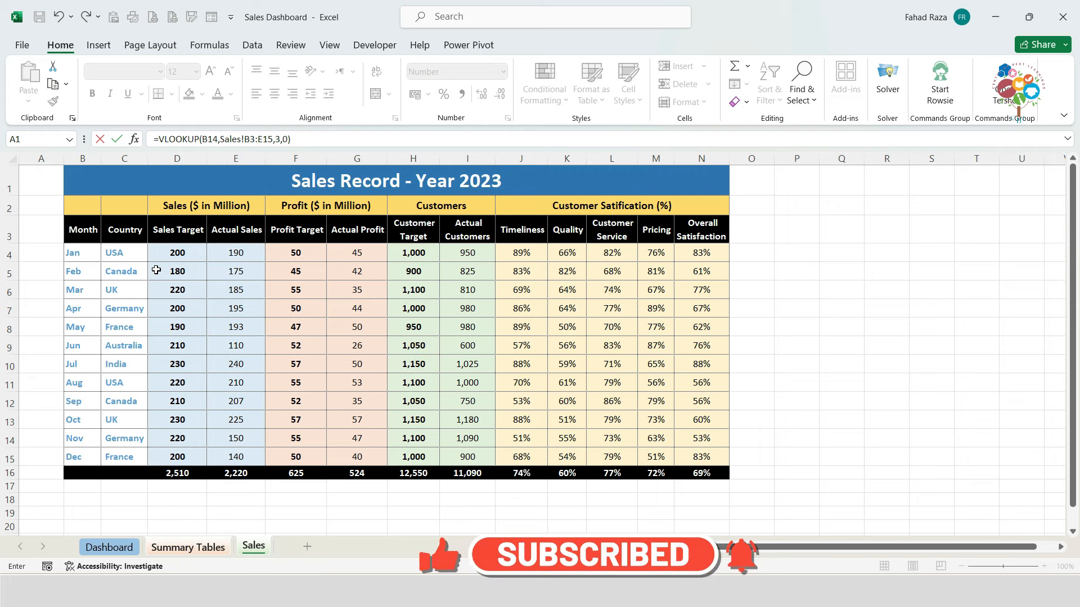
Step: Make the January Target formula's lookup range absolute as Sales!$B$3:$E$15 and enter the formula
click(246, 142)
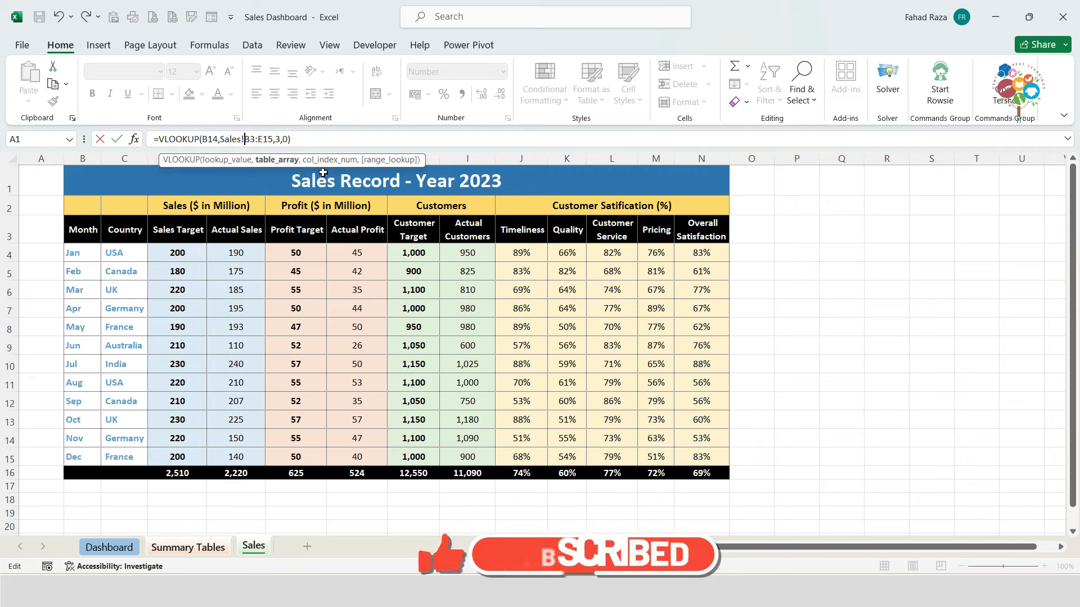
key(F4)
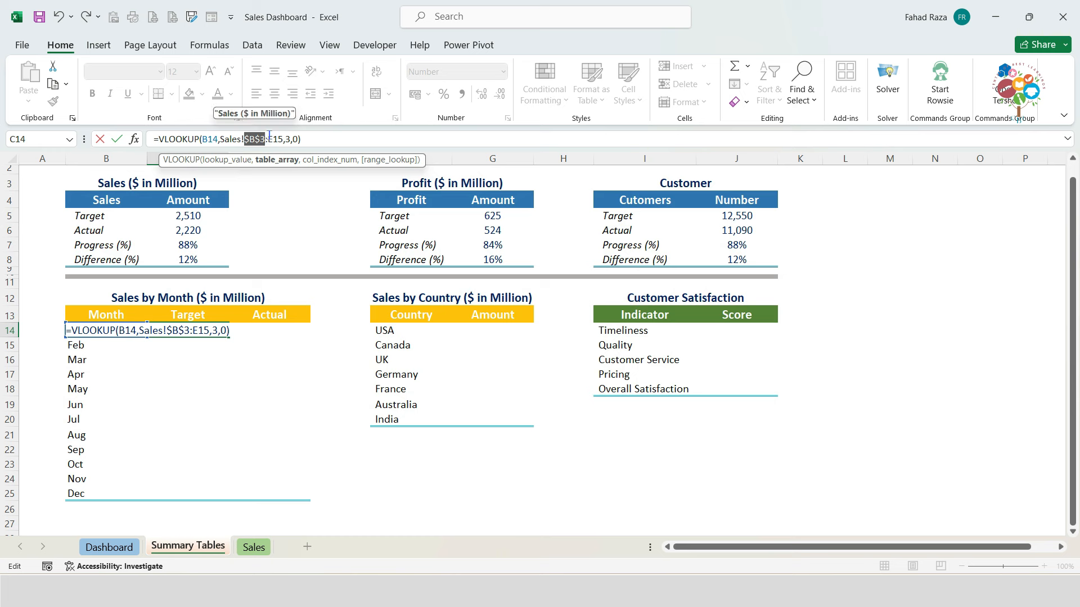
click(270, 139)
key(F4)
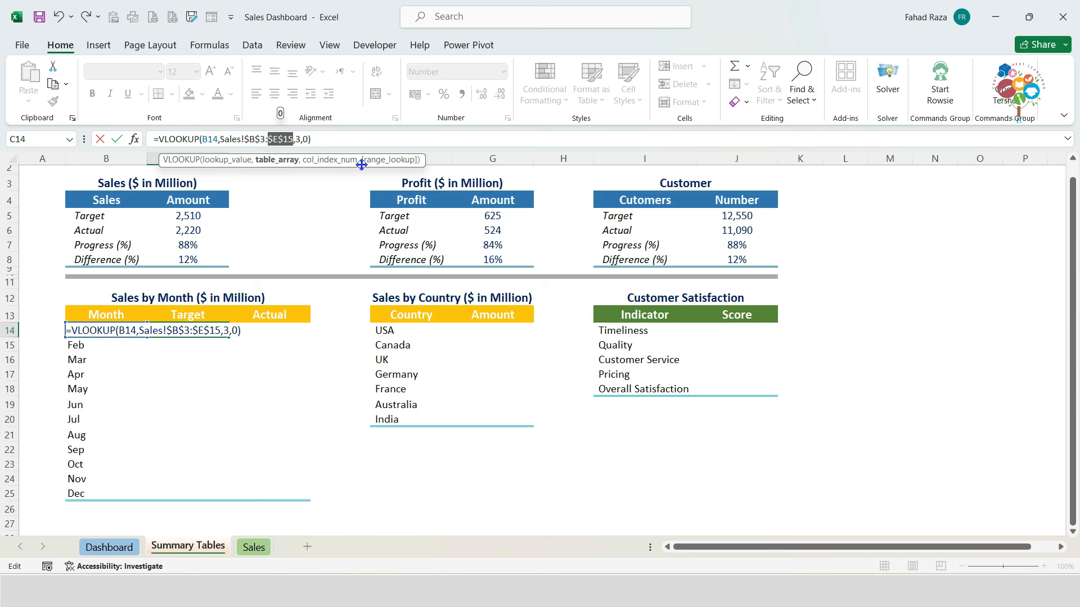
key(Return)
Step: Build the January Actual formula in D14 as =VLOOKUP(B14,Sales!B3:E15,4,0)
key(Up)
key(Right)
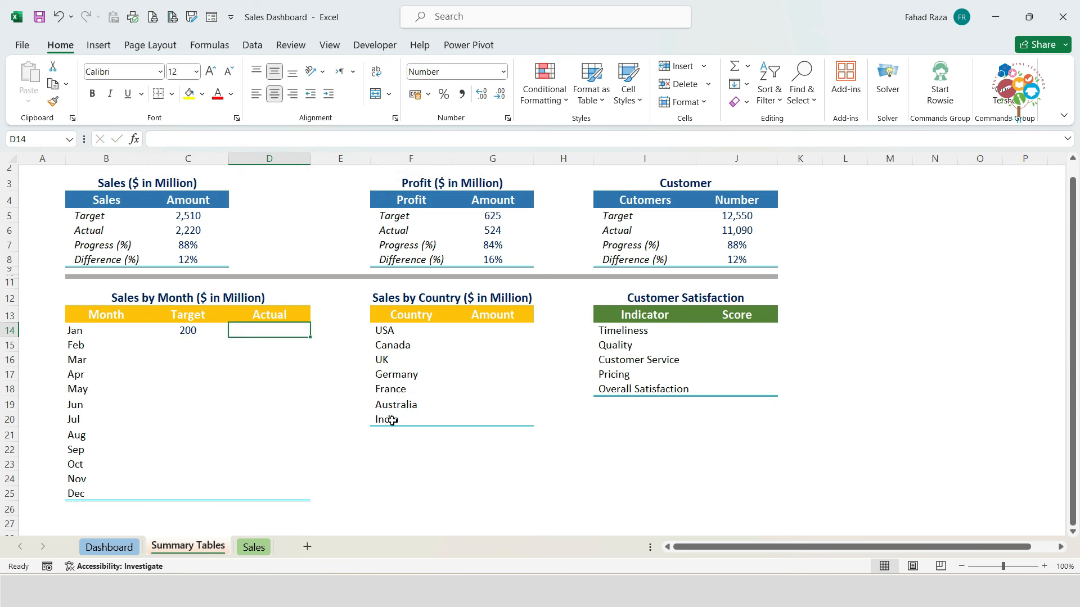
text(=)
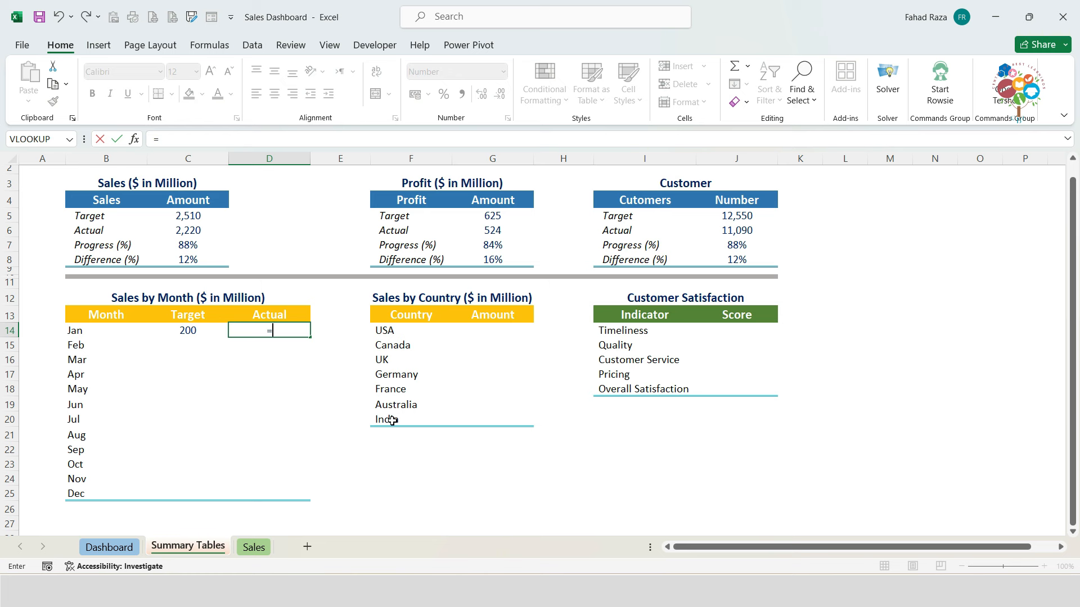
text(VLOOKUP()
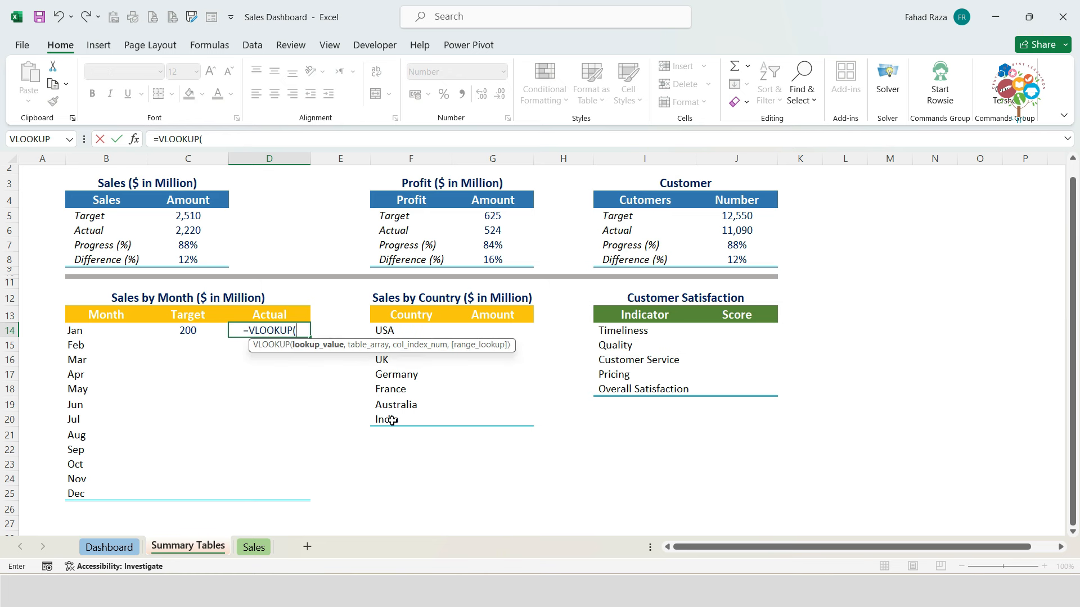
key(Left)
key(Left)
text(,)
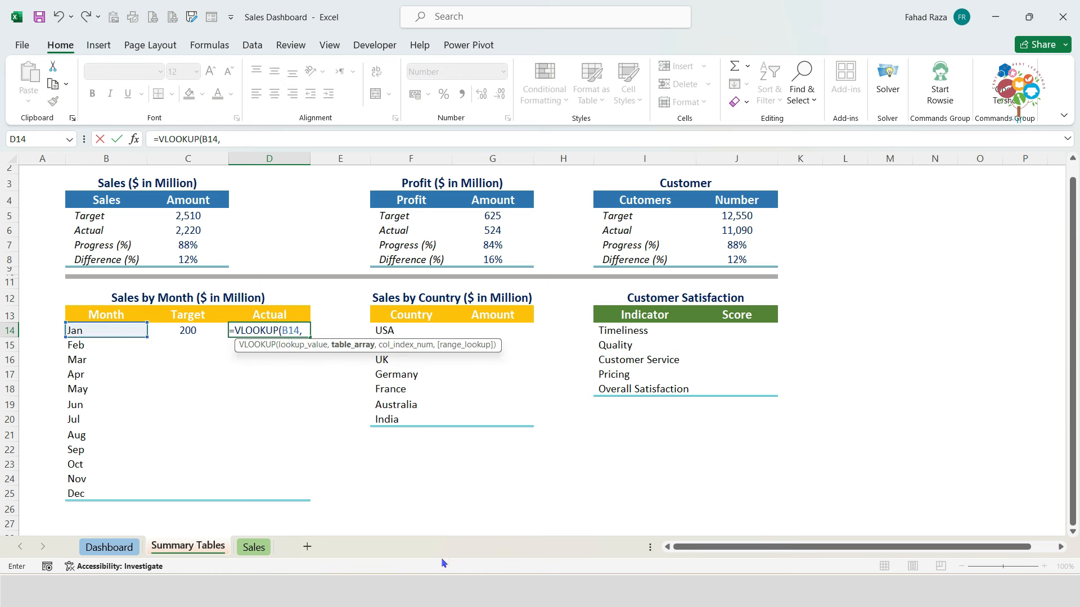
click(241, 547)
drag(81, 231, 258, 452)
text(,)
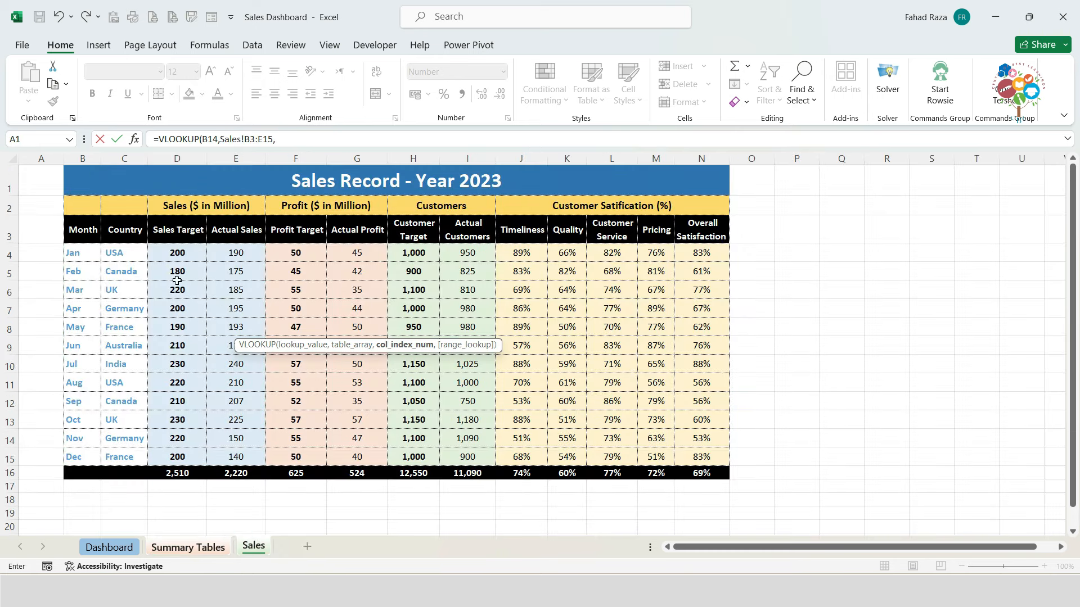
text(4,0))
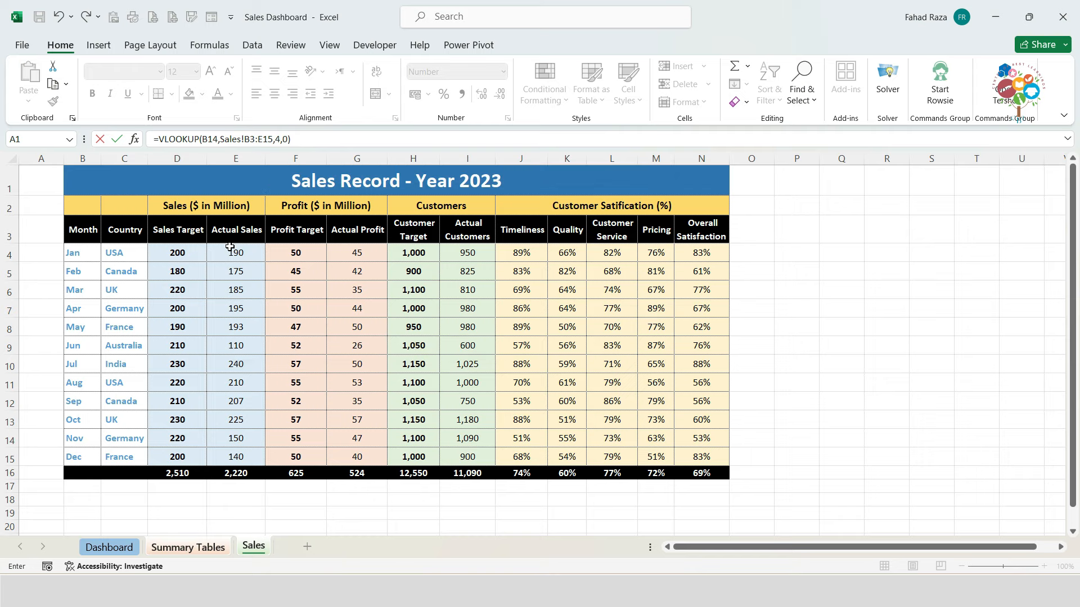
Step: Make the lookup range in D14's VLOOKUP absolute as Sales!$B$3:$E$15 and enter the formula
click(242, 140)
key(F4)
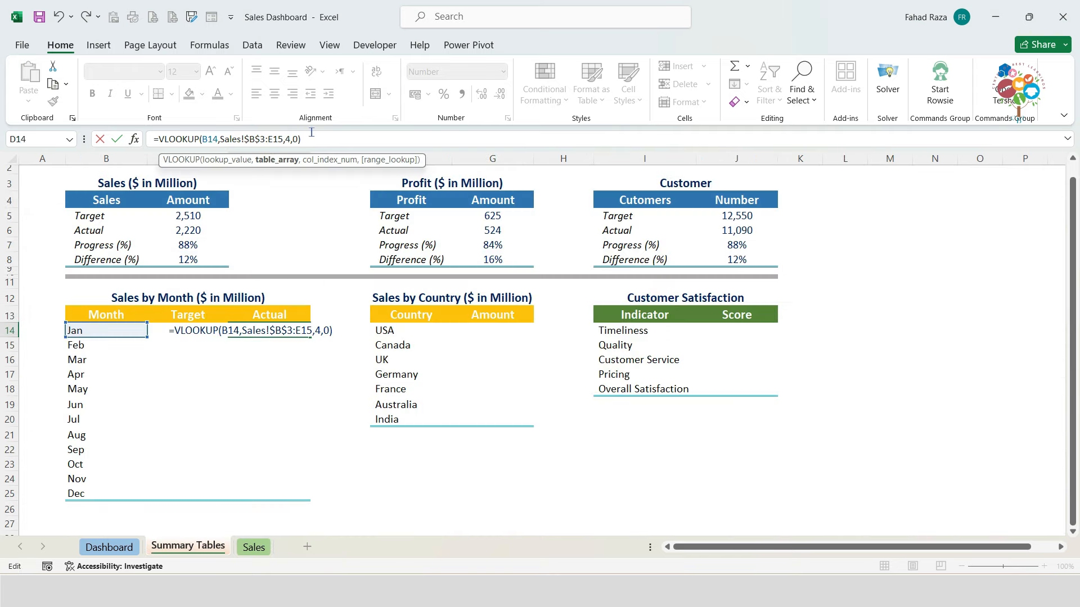
key(F4)
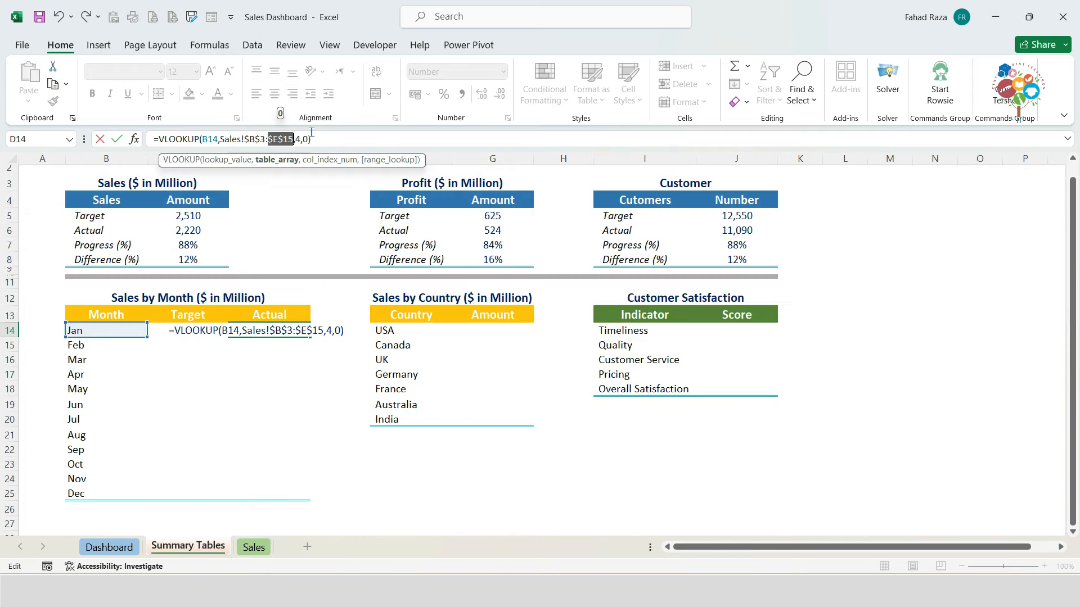
key(ctrl+Return)
Step: Copy the January Target and Actual formulas from C14:D14 into C15:D25 as formulas only
drag(181, 327, 310, 336)
key(ctrl+c)
drag(212, 345, 262, 494)
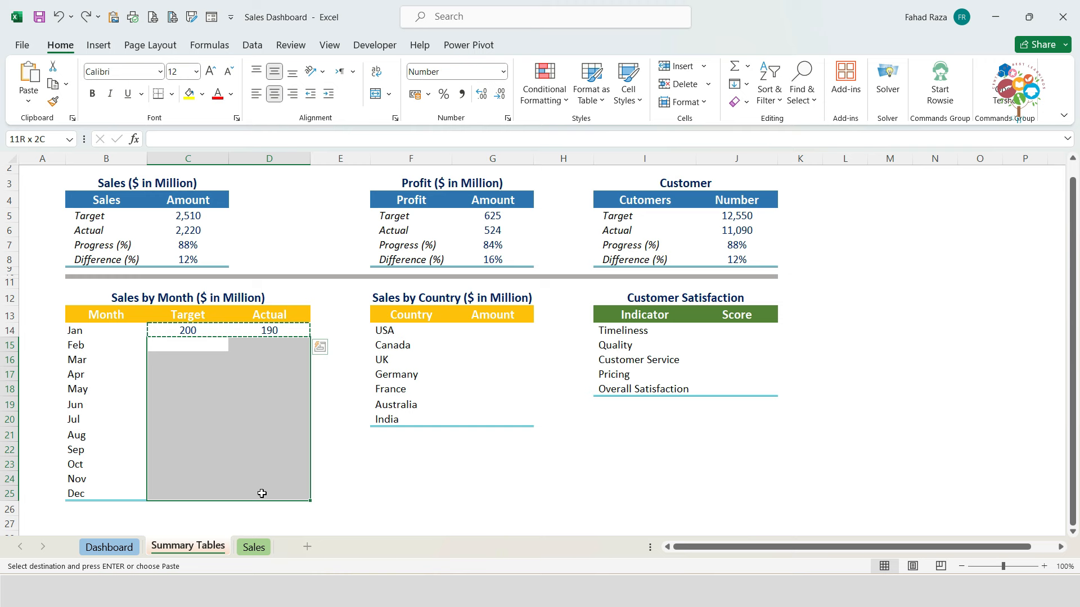
right_click(191, 345)
click(271, 242)
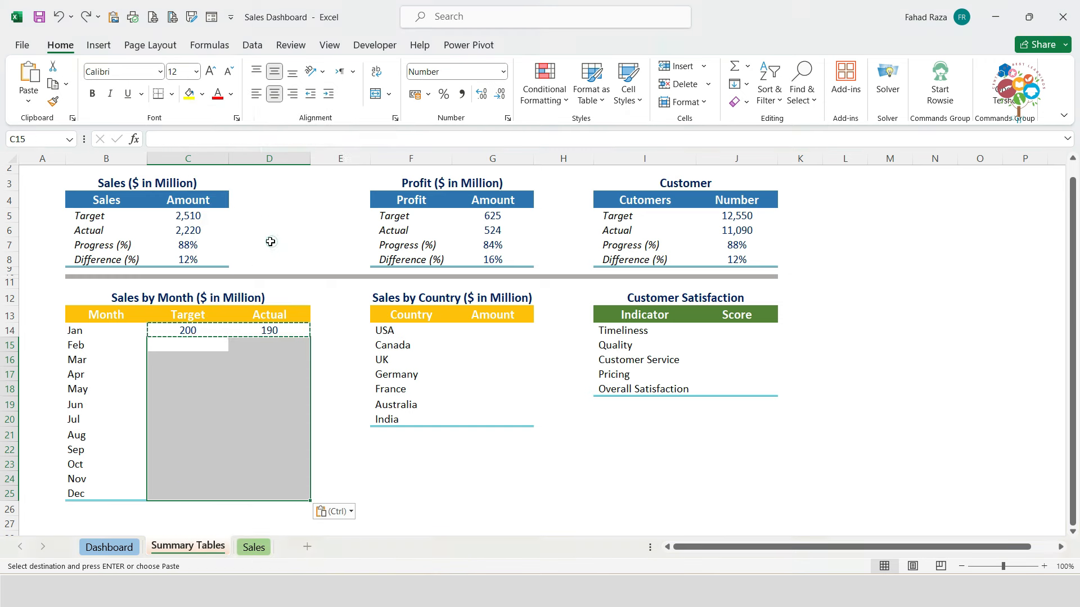
click(217, 348)
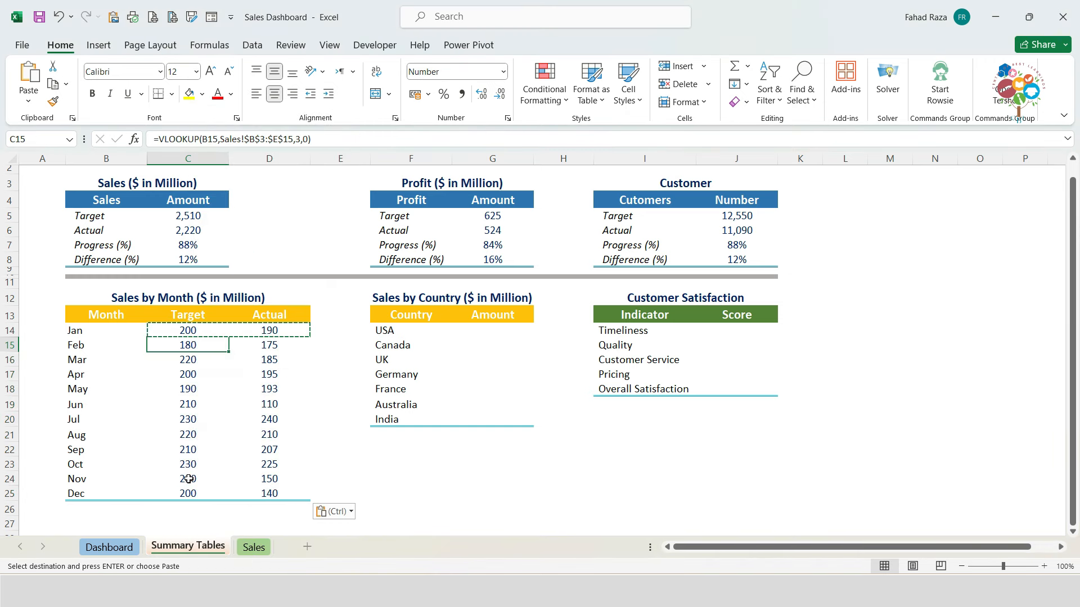
key(Escape)
Step: Begin the USA Amount formula in G14 as a SUMIF with range Sales!C4:C15 and criteria 'Summary Tables'!F14
click(483, 329)
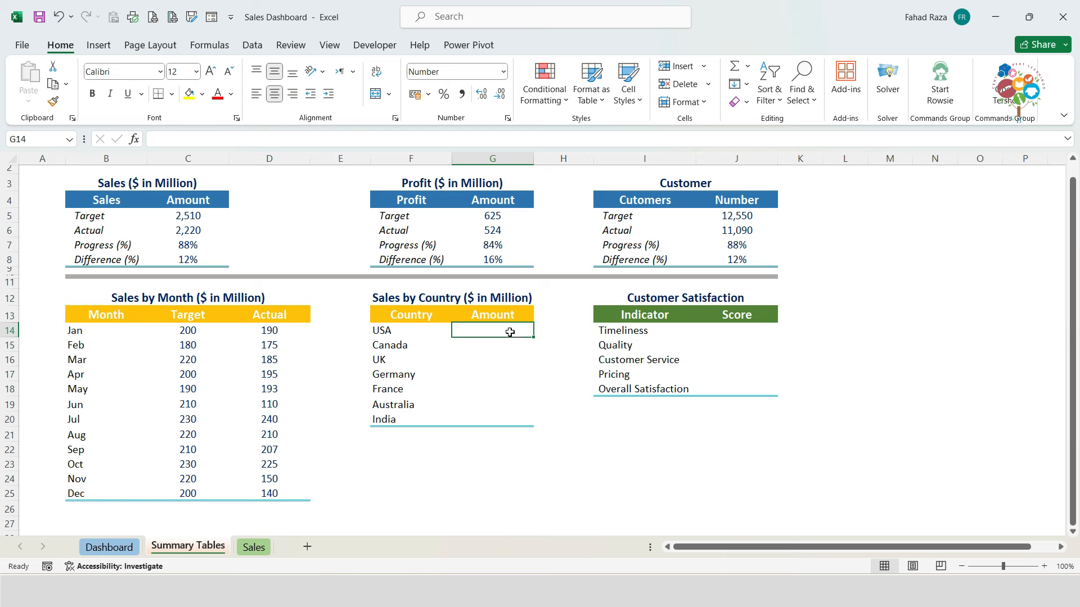
text(=SU)
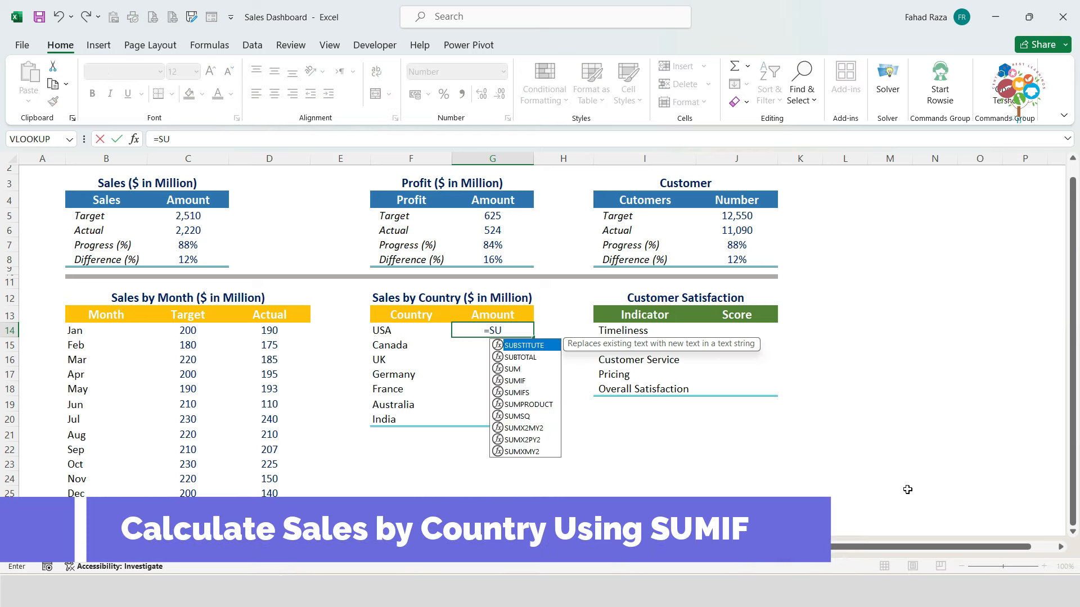
text(MIF()
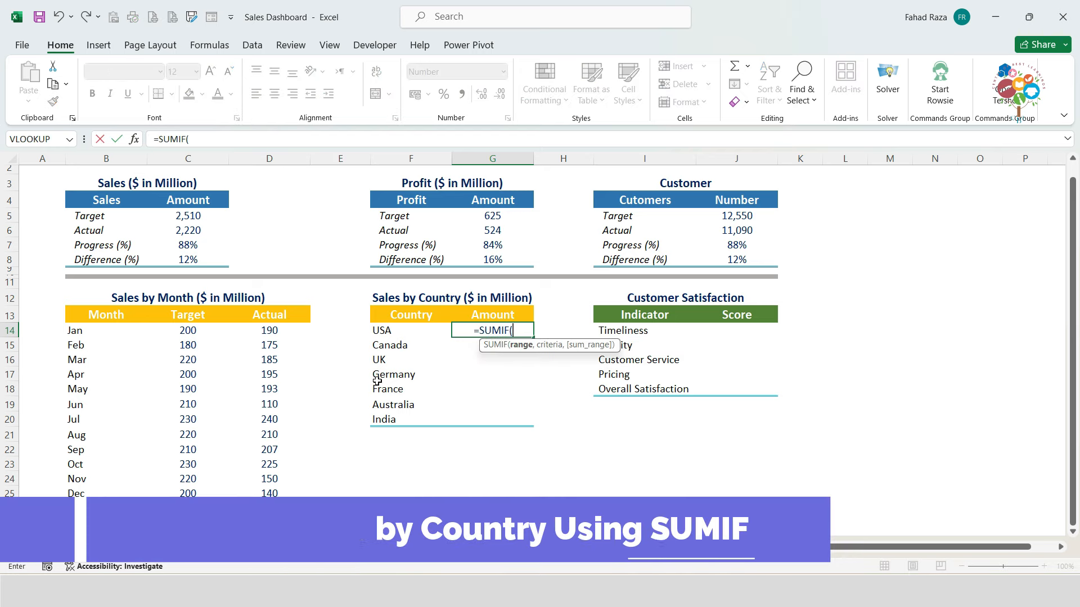
click(253, 546)
drag(128, 254, 122, 451)
text(,)
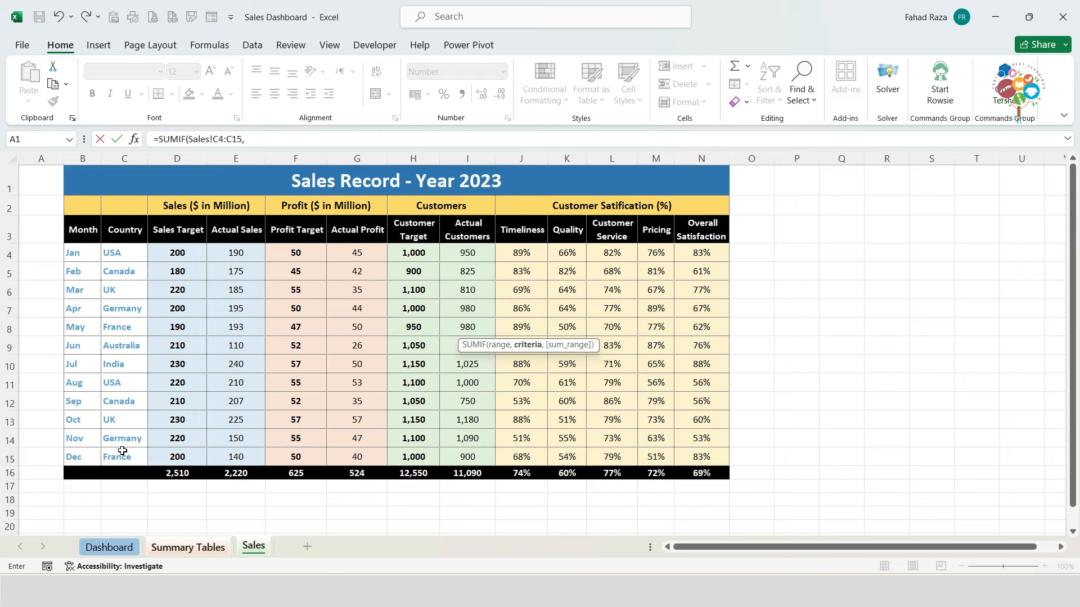
click(189, 547)
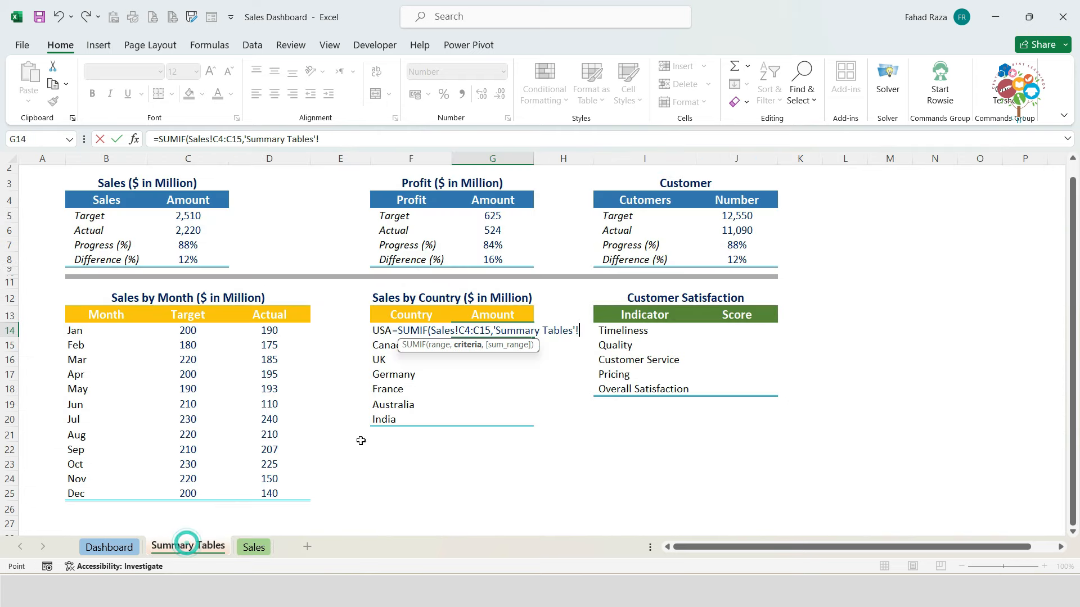
click(388, 329)
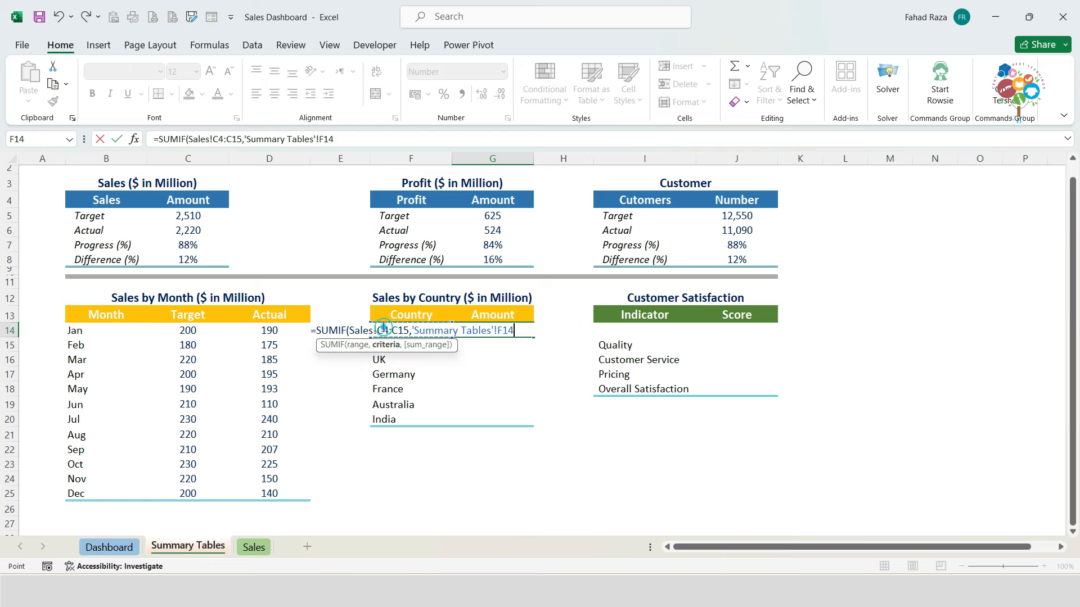
text(,)
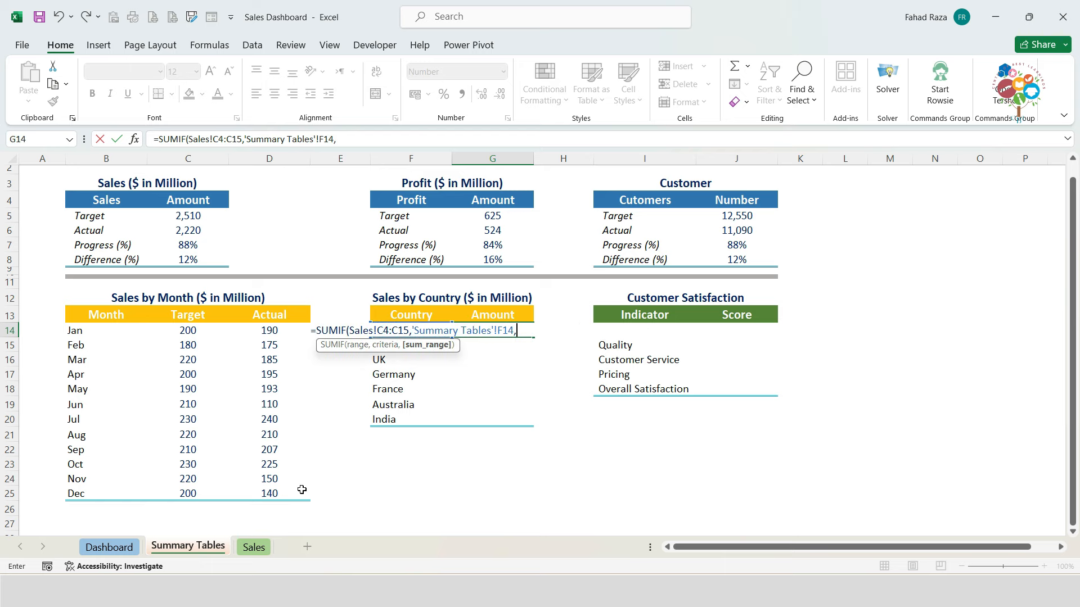
Step: Complete G14's SUMIF with the sum range Sales!E4:E15 and enter the formula
click(253, 547)
drag(253, 258, 242, 458)
click(416, 140)
text())
key(Return)
key(Up)
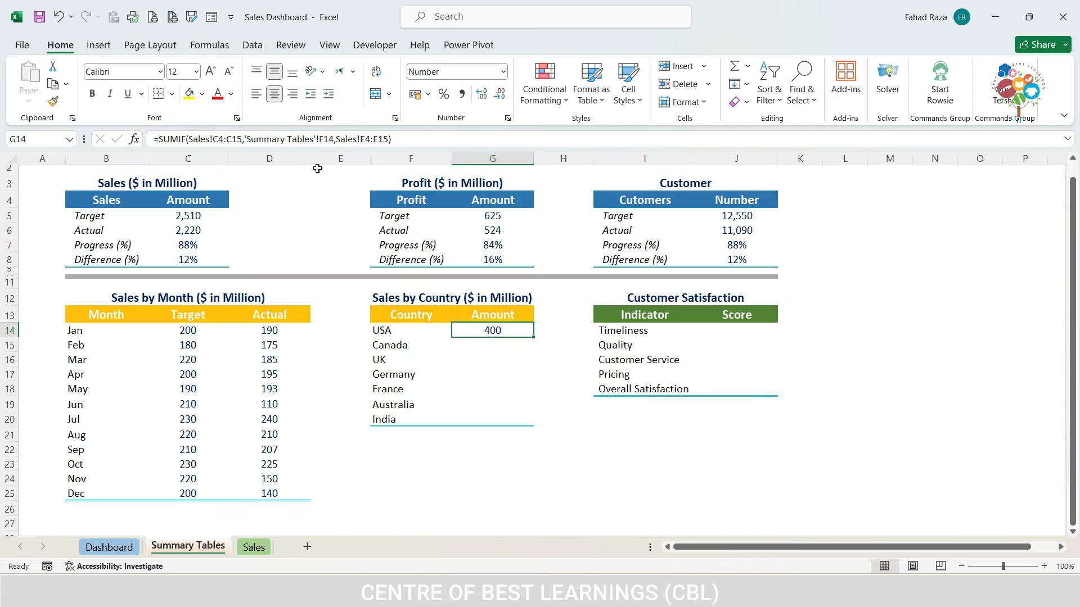
Step: Make G14's SUMIF ranges absolute as Sales!$C$4:$C$15 and Sales!$E$4:$E$15, keeping the F14 criteria relative
click(214, 139)
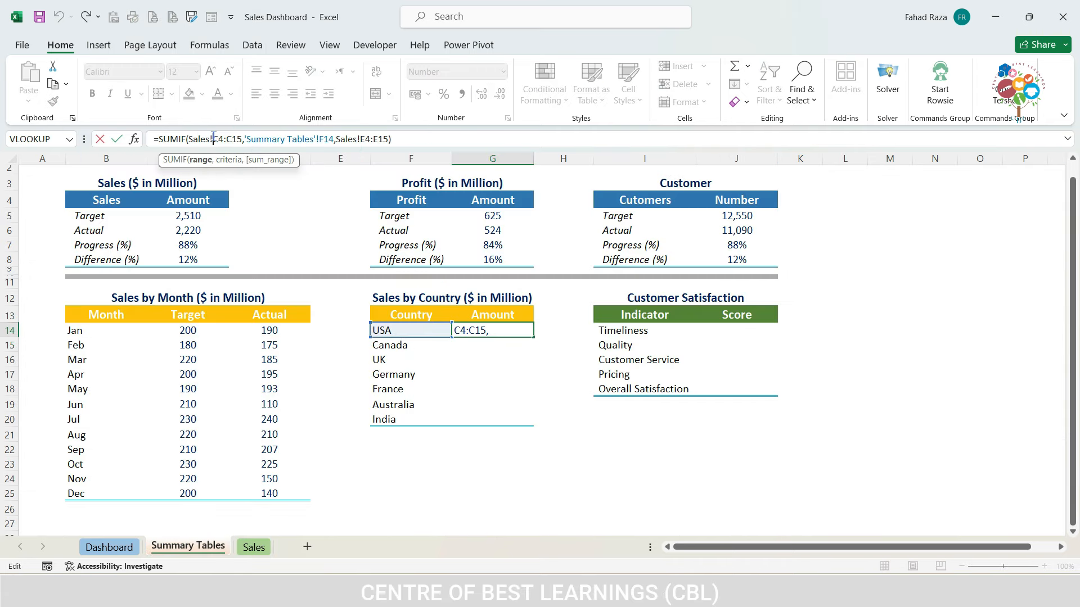
key(F4)
click(238, 137)
key(F4)
click(384, 137)
key(F4)
click(408, 137)
key(F4)
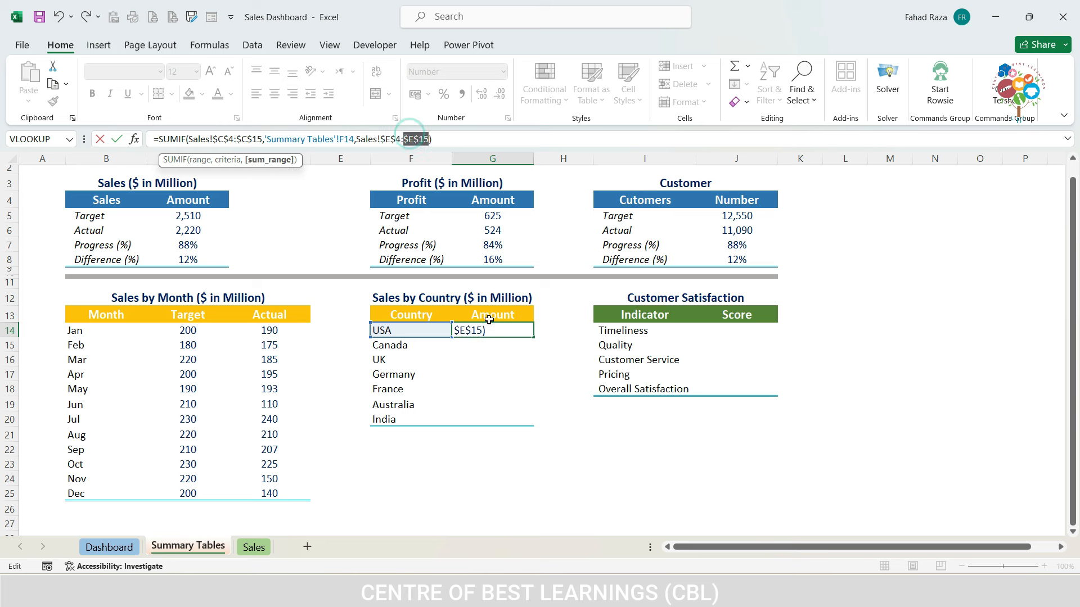
key(ctrl+Return)
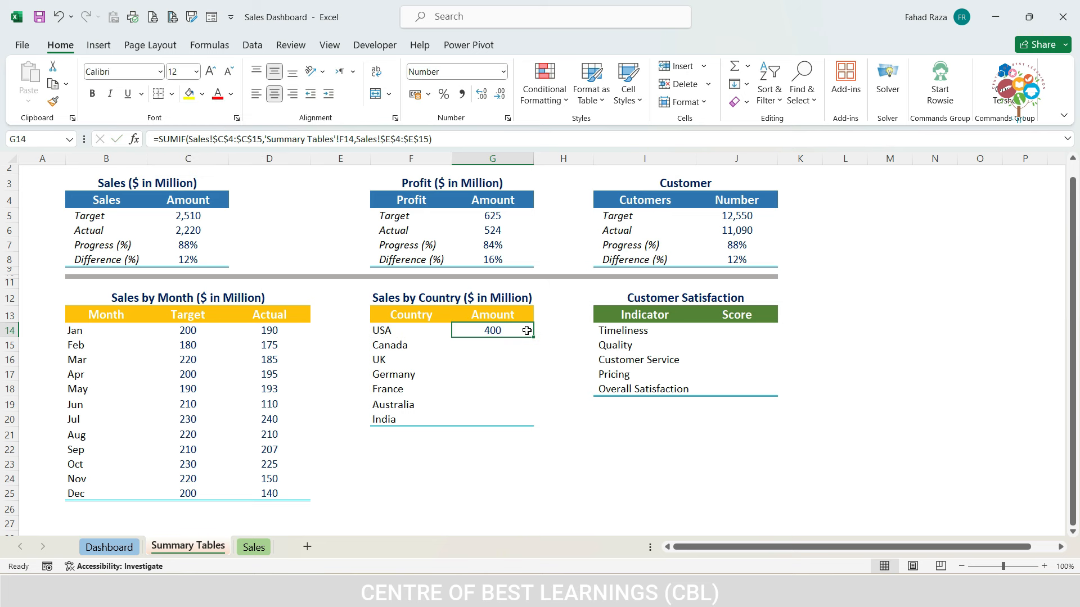
Step: Copy the USA Amount formula from G14 into G15:G20 as formulas only
right_click(528, 333)
click(566, 199)
drag(524, 340, 509, 421)
right_click(506, 400)
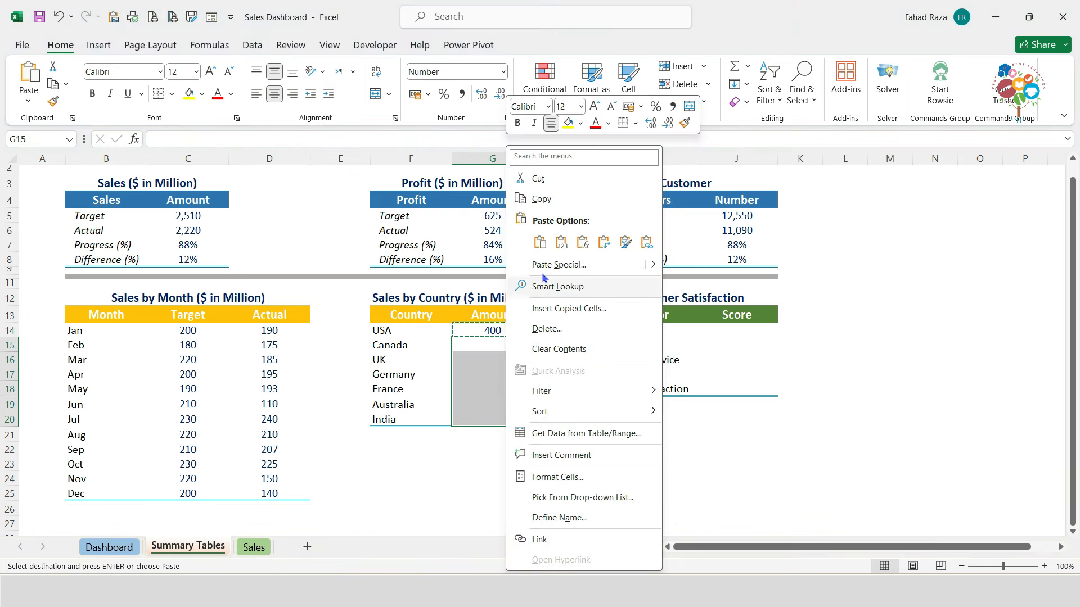
click(583, 243)
click(509, 403)
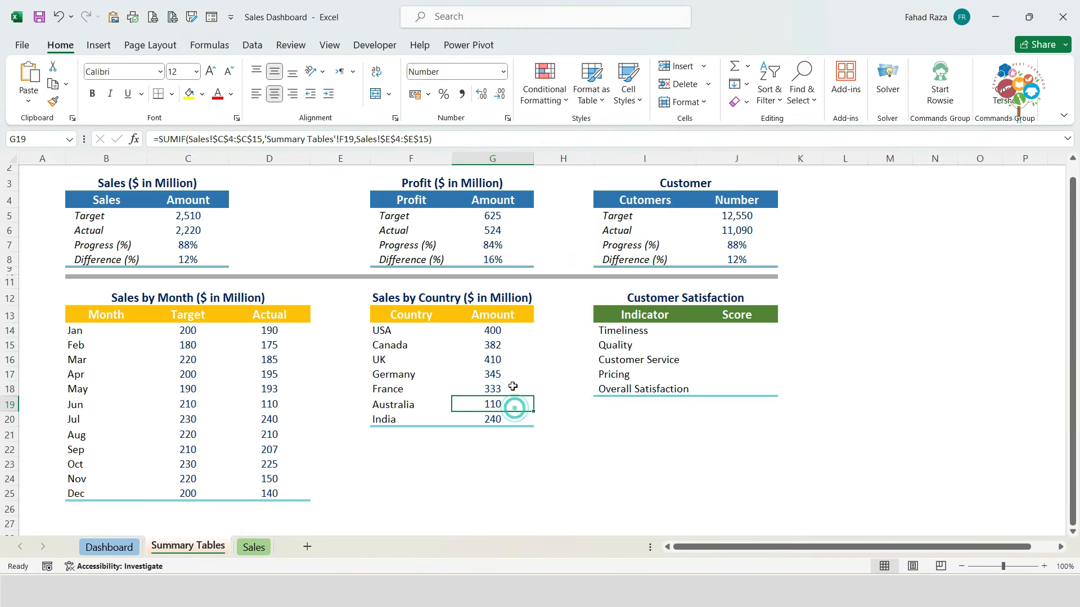
Step: Enter the Timeliness Score formula in J14 as =HLOOKUP(I14,Sales!J3:N16,14,0)
click(754, 331)
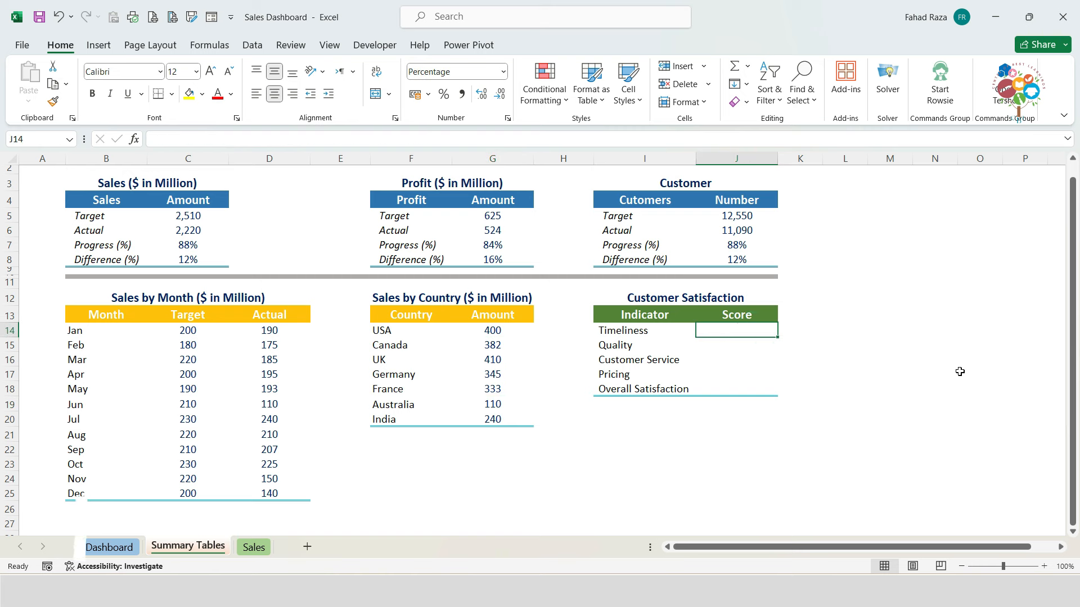
text(=HLOOKU)
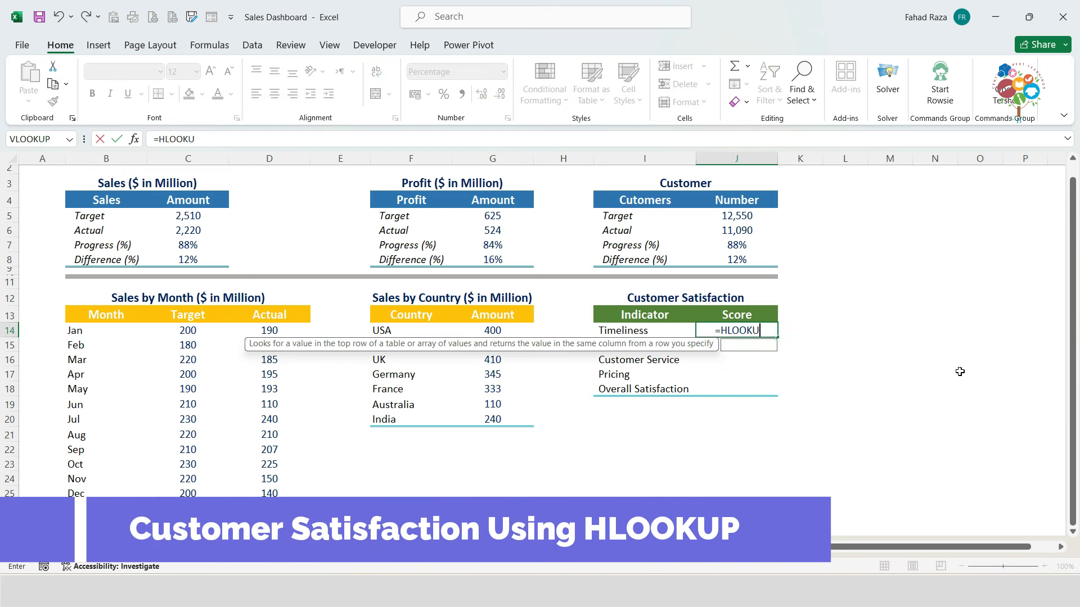
key(Tab)
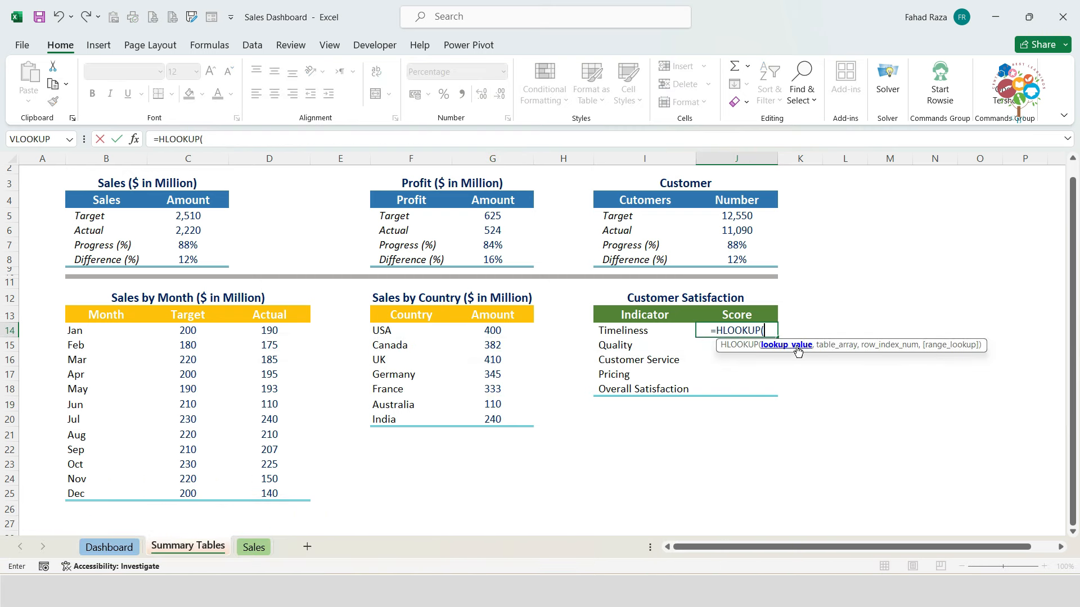
click(646, 333)
text(,)
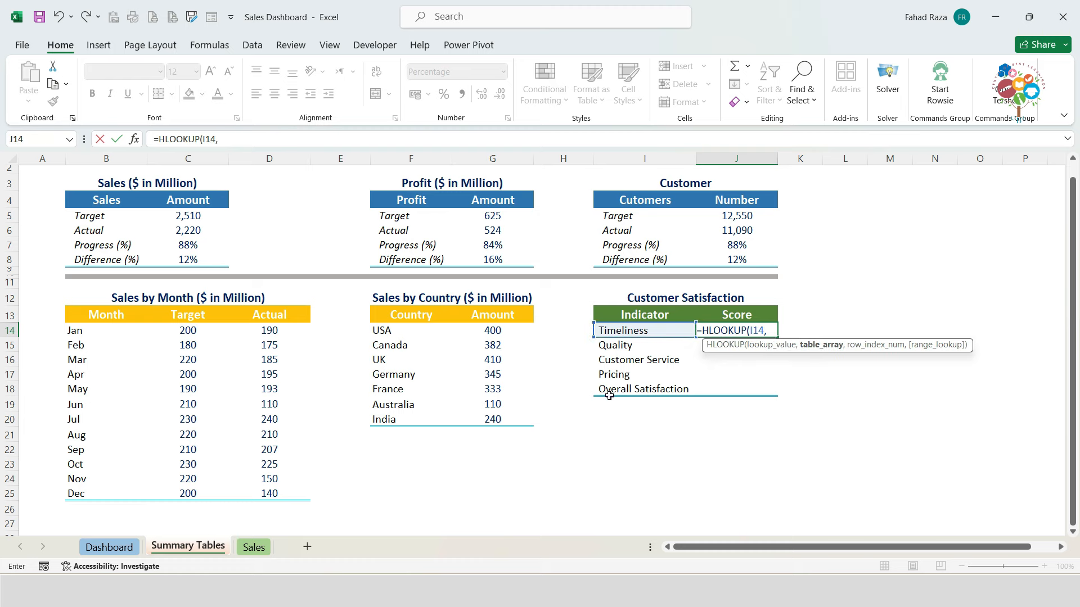
click(253, 547)
drag(520, 230, 716, 470)
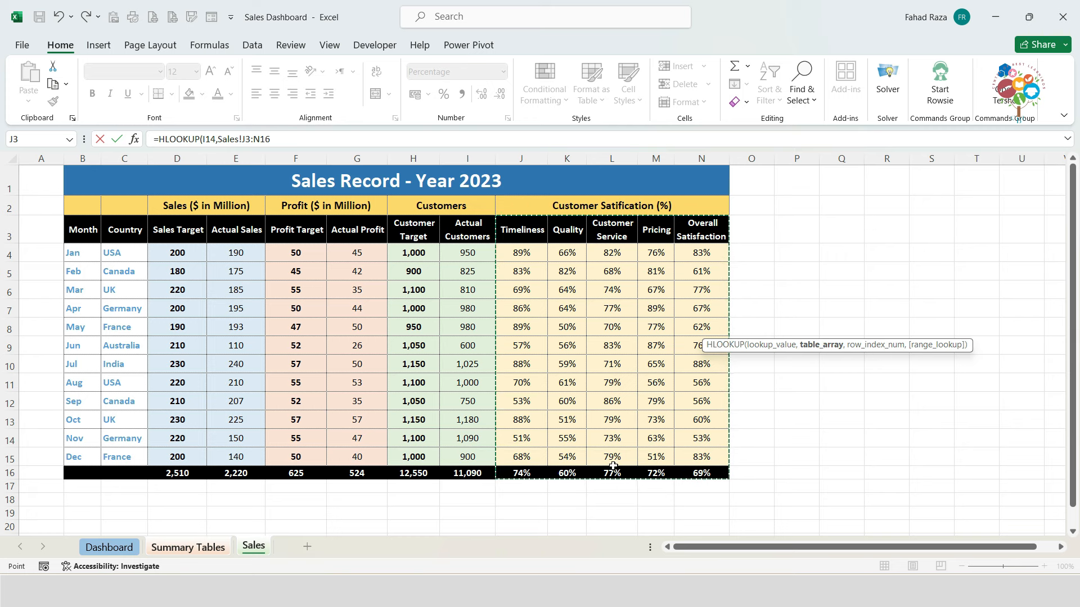
text(,14,0))
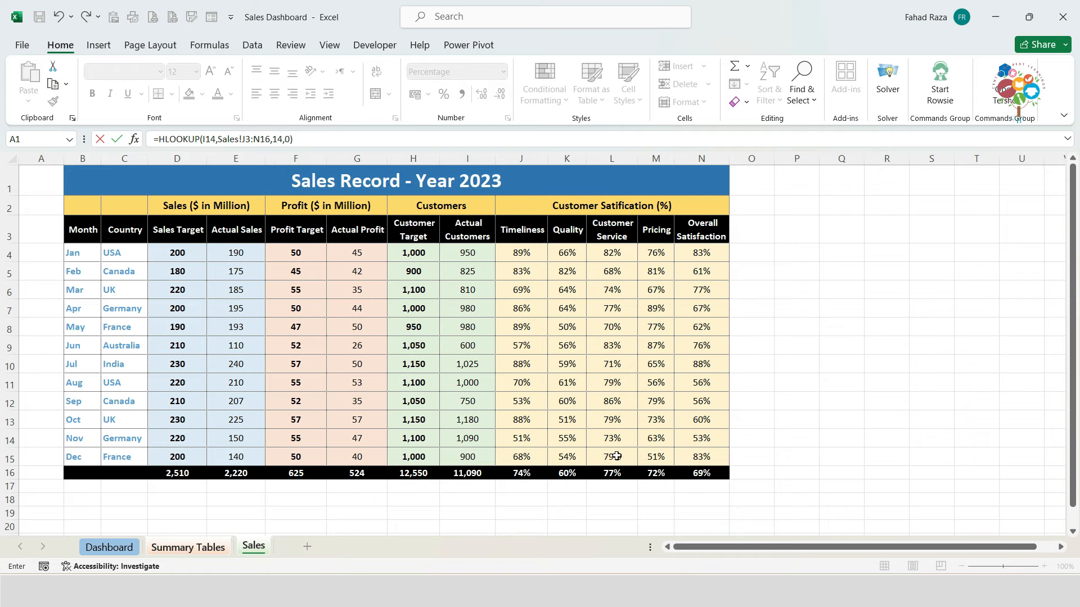
key(ctrl+Return)
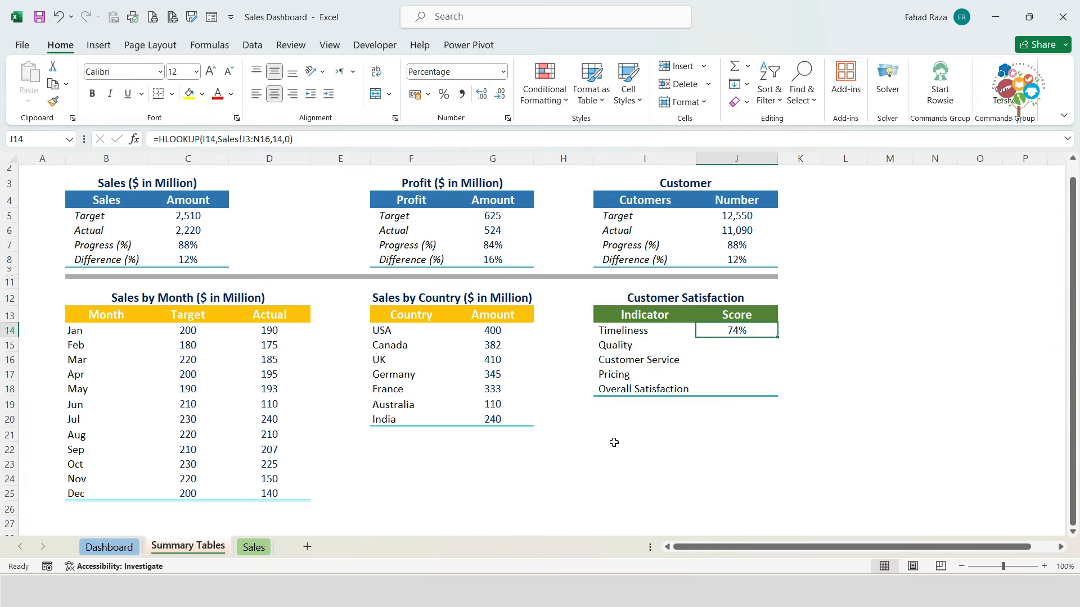
Step: Make the lookup range in J14's HLOOKUP absolute as Sales!$J$3:$N$16 and enter the formula
click(242, 139)
click(242, 139)
key(F4)
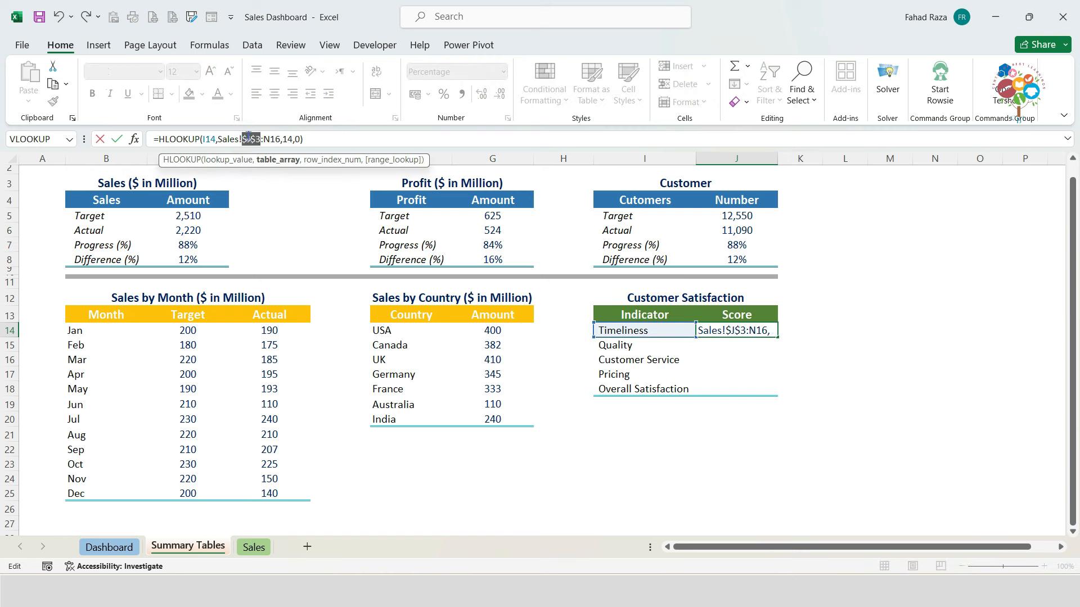
click(269, 138)
key(F4)
key(Return)
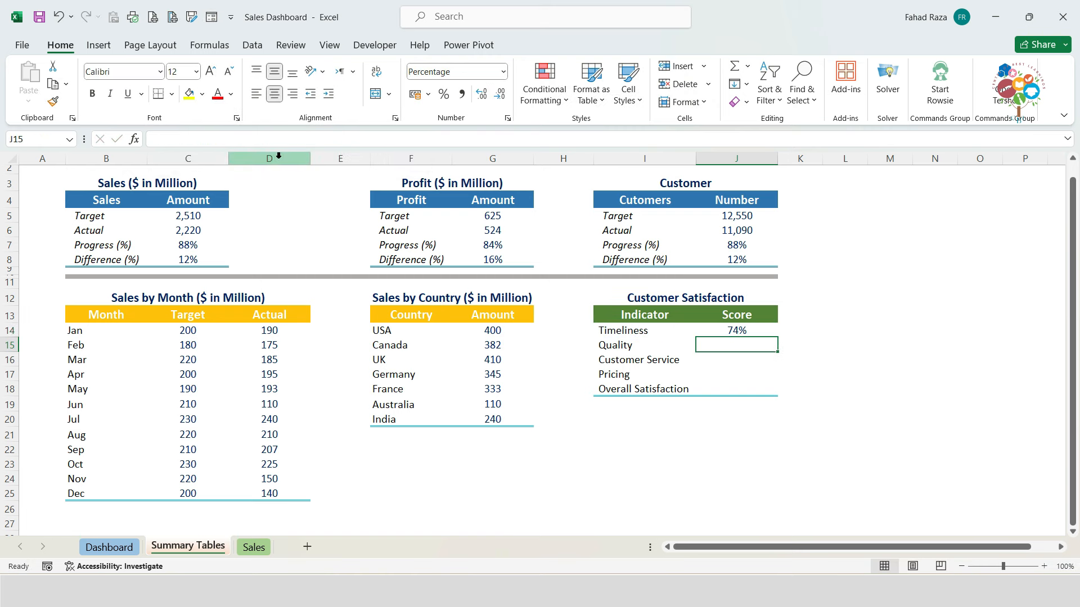
Step: Copy the Timeliness Score formula from J14 into J15:J18 as formulas only
right_click(769, 331)
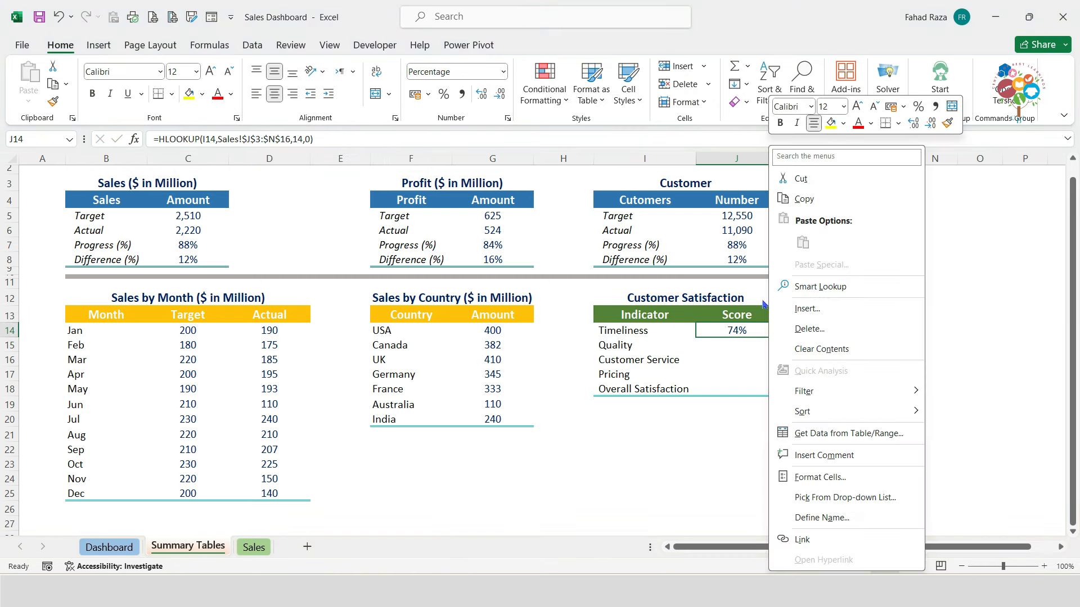
click(792, 200)
drag(759, 342, 760, 386)
right_click(760, 386)
click(827, 242)
click(730, 310)
click(734, 344)
key(Escape)
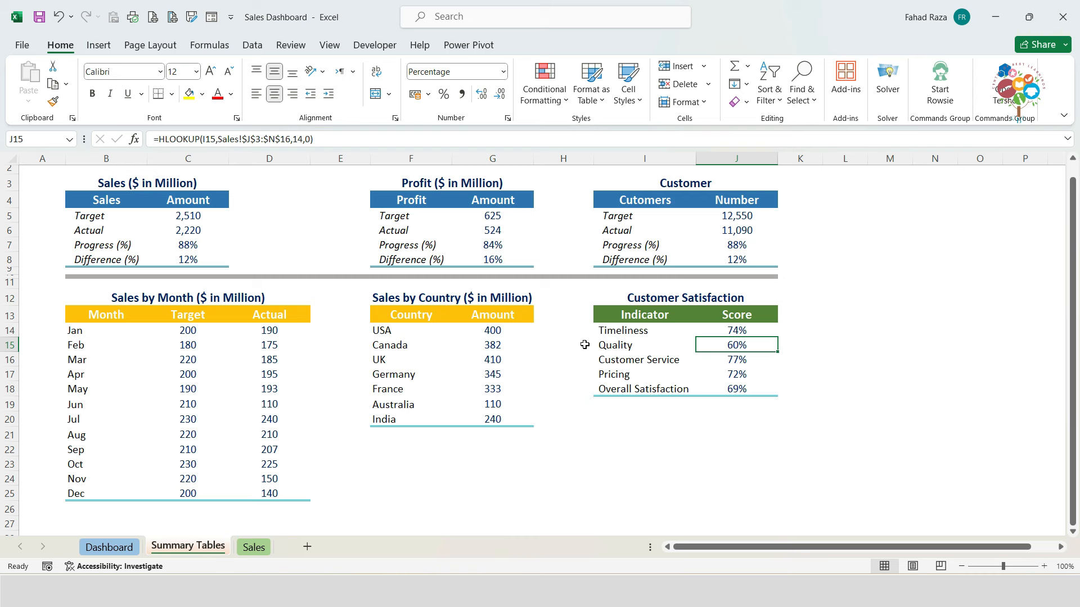
Step: Insert a doughnut chart from the Sales table's Progress and Difference percentages in C7:C8
drag(217, 243, 213, 258)
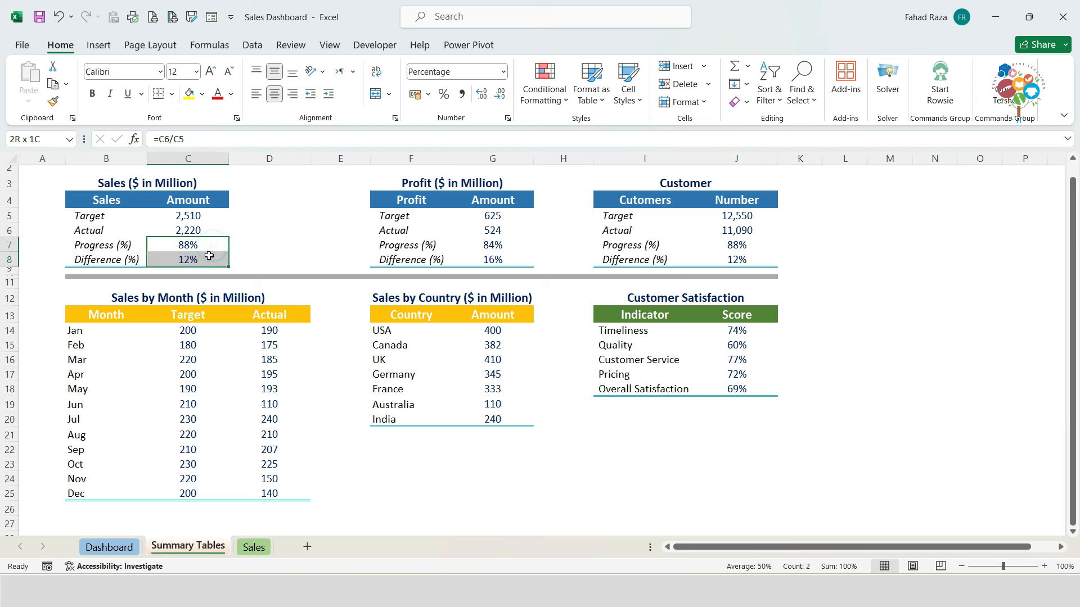
click(99, 45)
click(428, 102)
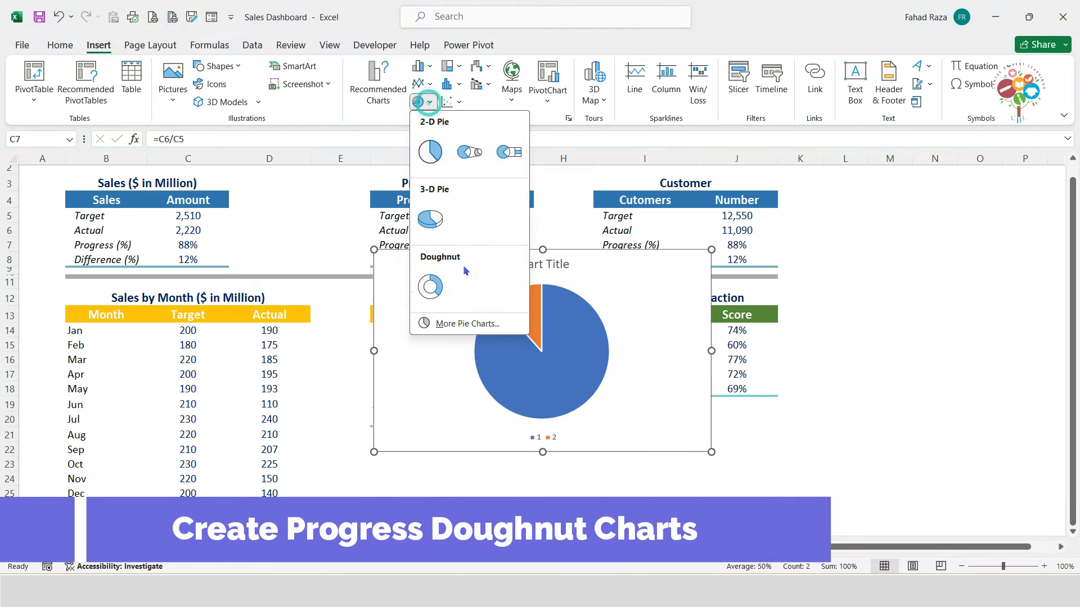
click(441, 295)
Step: Delete the doughnut chart's legend and title, and shrink the chart to a small, nearly square frame
click(557, 442)
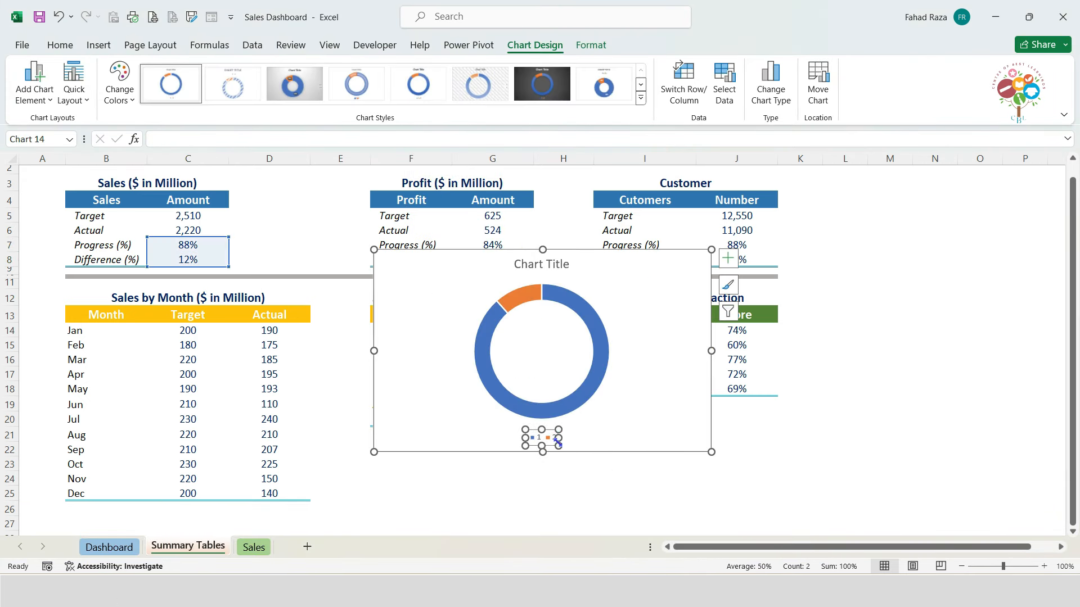
key(Delete)
click(532, 260)
key(Delete)
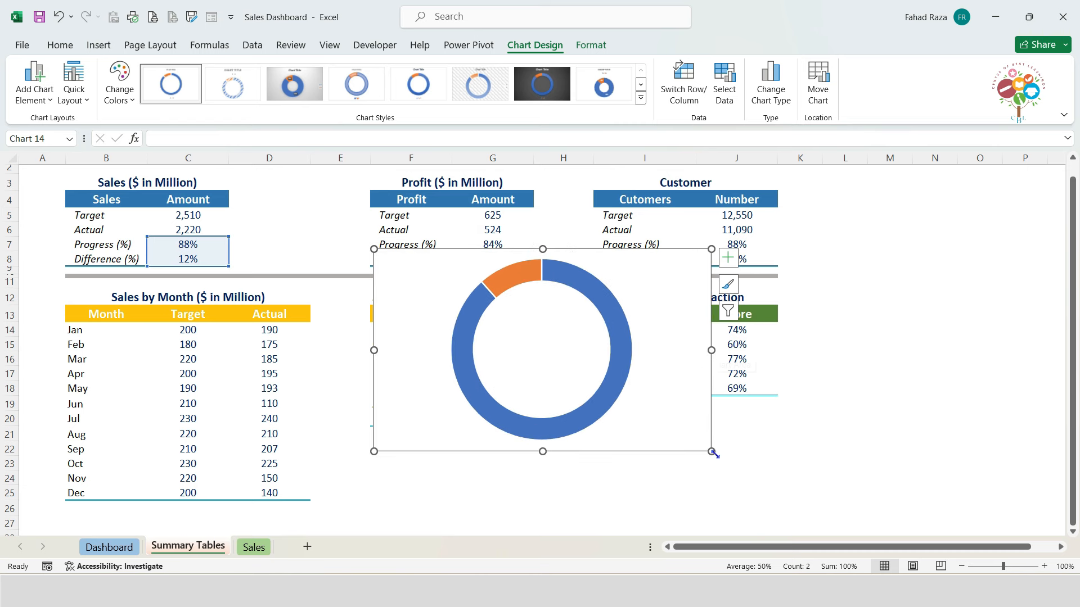
drag(711, 452, 553, 372)
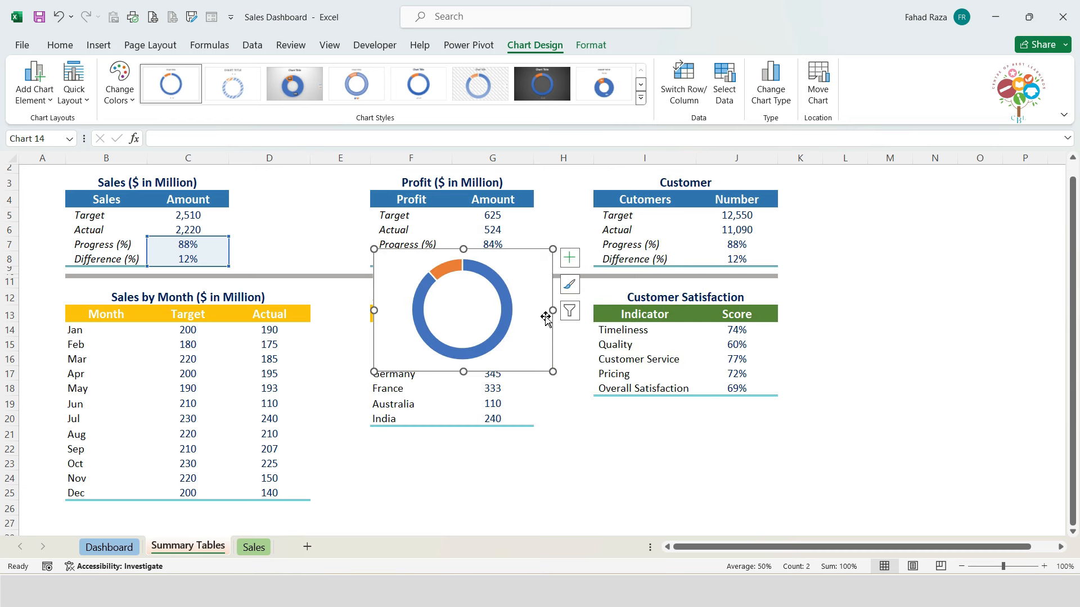
drag(549, 312, 501, 311)
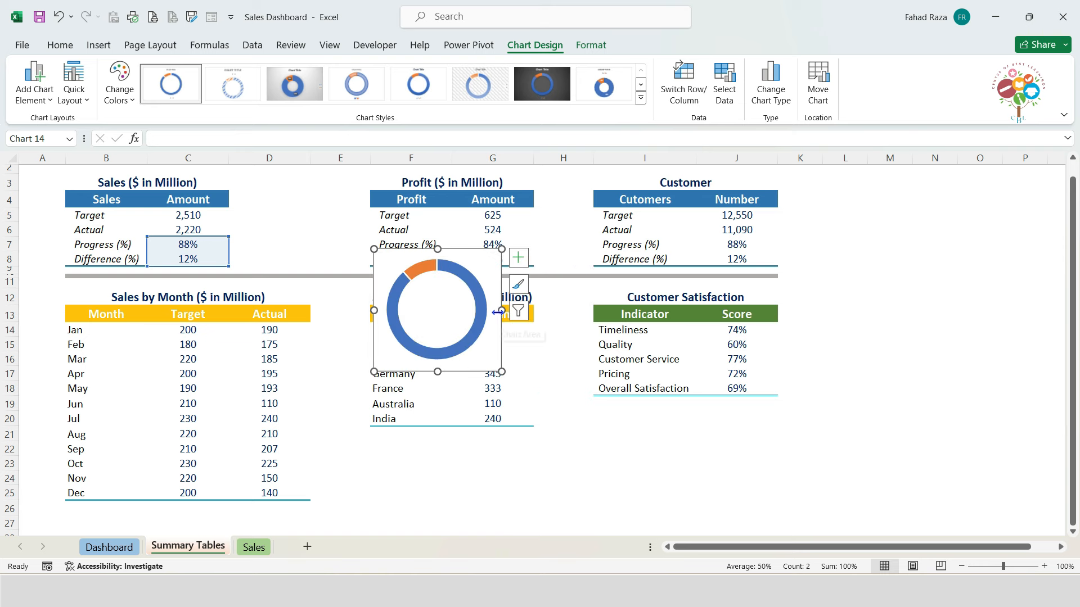
Step: Remove the doughnut chart's background fill and outline, and place the chart beside the Customer table around columns L and M
drag(499, 372, 497, 360)
drag(495, 274, 767, 189)
click(581, 45)
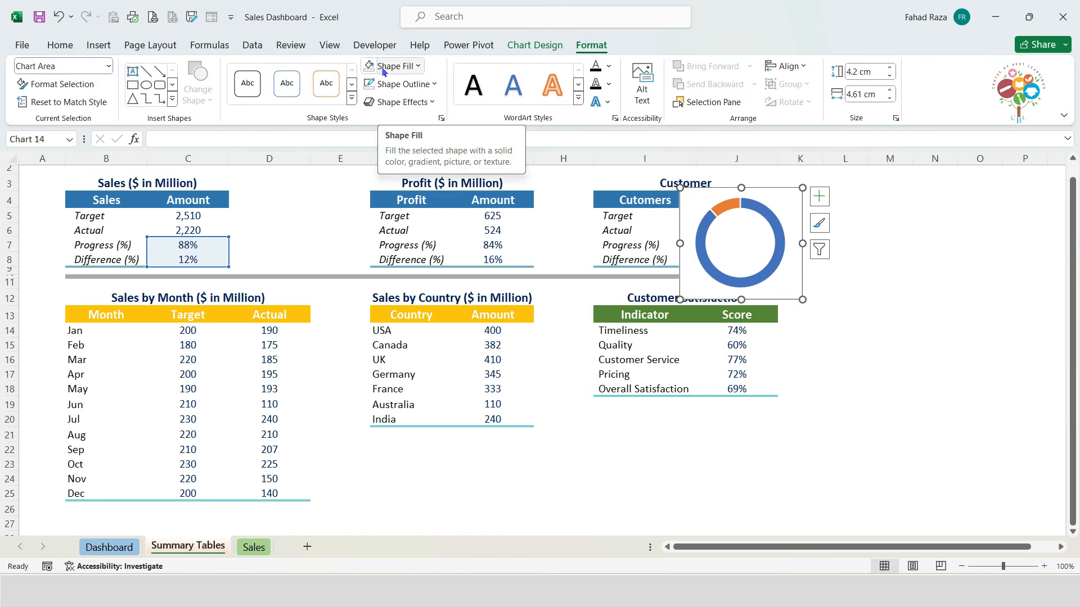
click(383, 67)
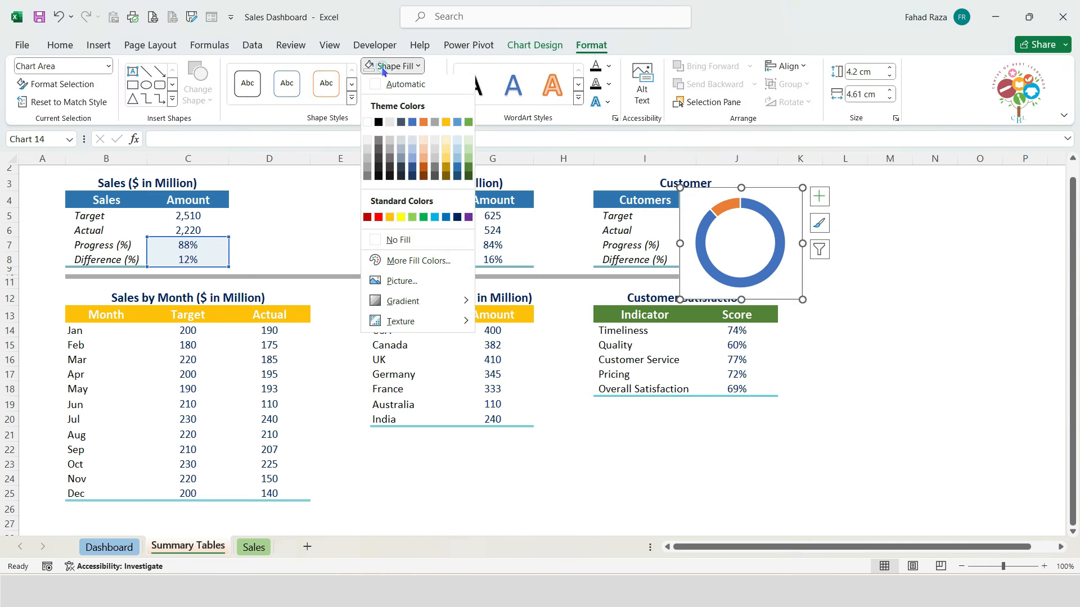
click(400, 242)
click(402, 84)
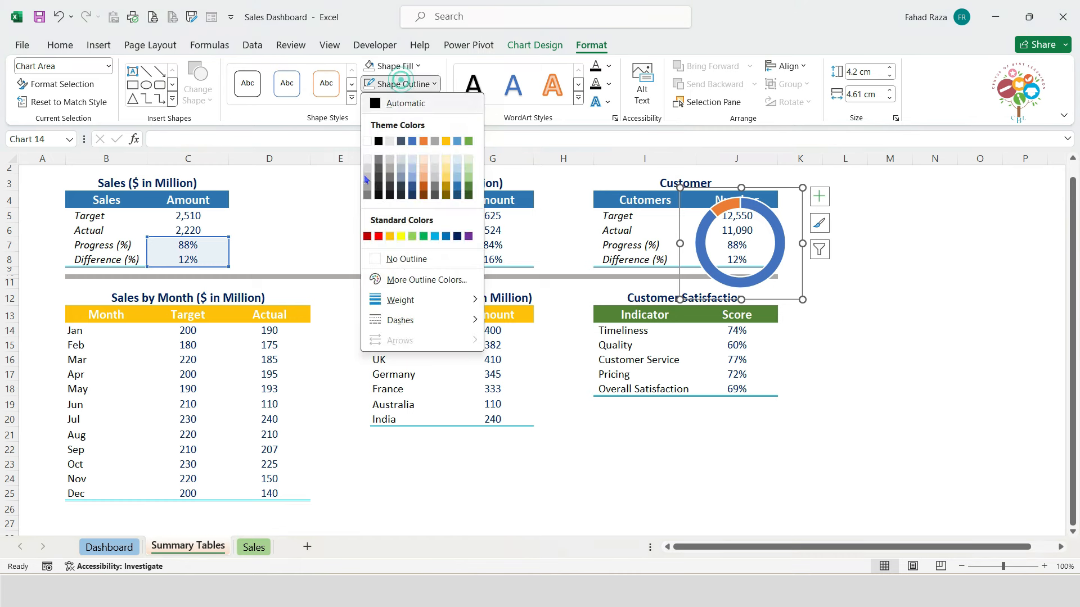
click(388, 259)
click(994, 271)
drag(788, 275, 917, 259)
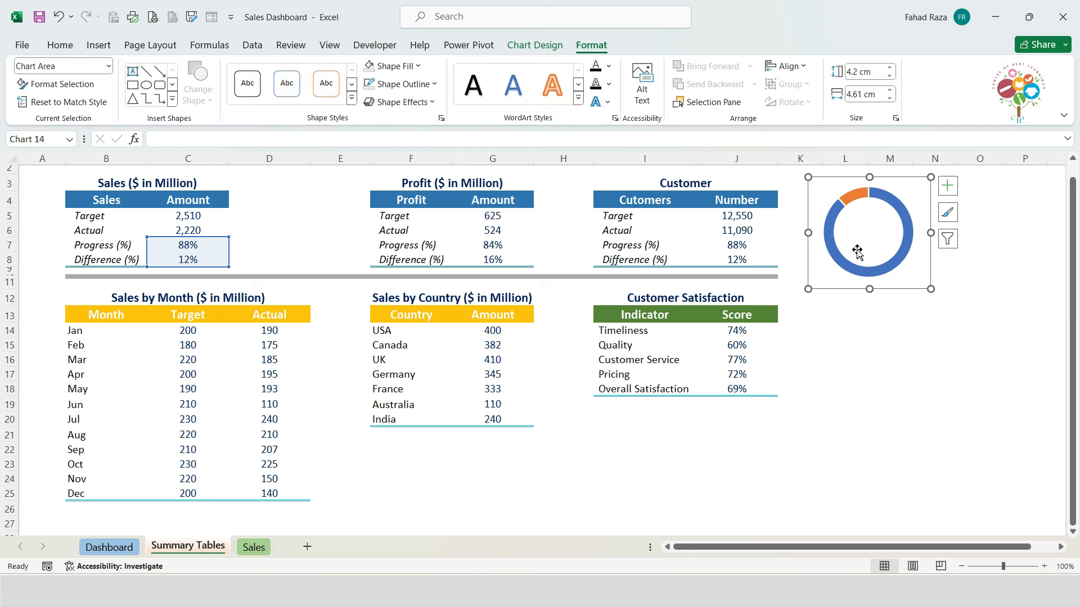
Step: Fill only the Difference slice of the Sales doughnut chart with very light grey
click(851, 198)
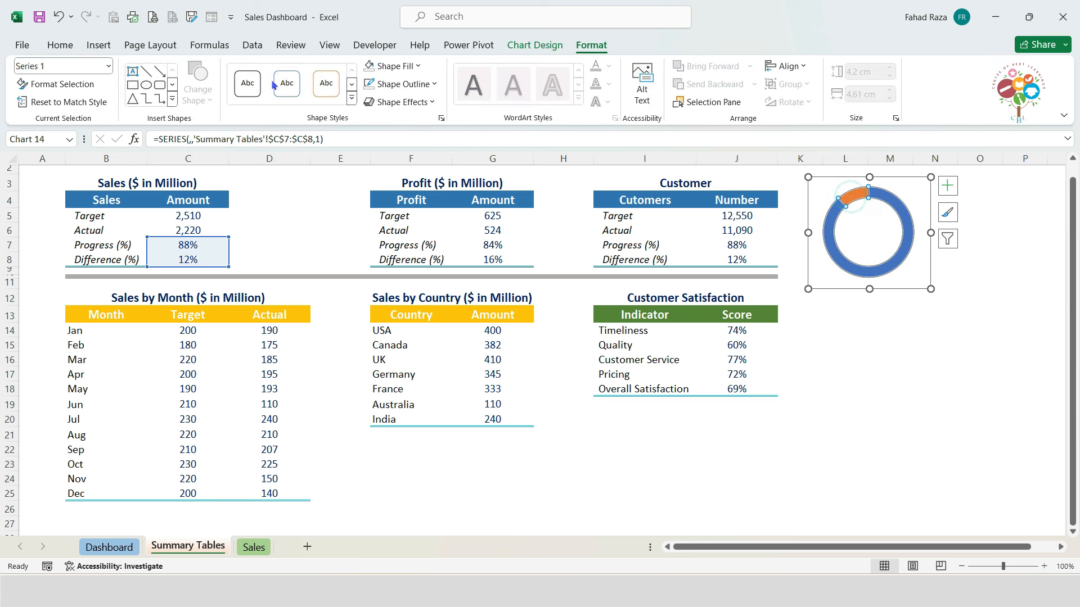
click(380, 66)
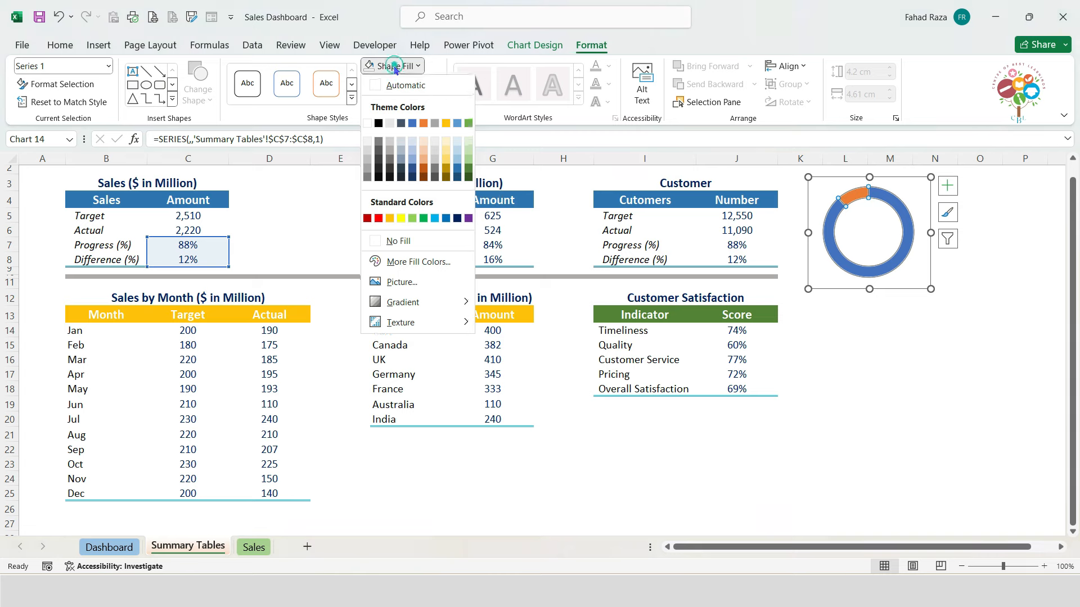
click(858, 194)
click(858, 194)
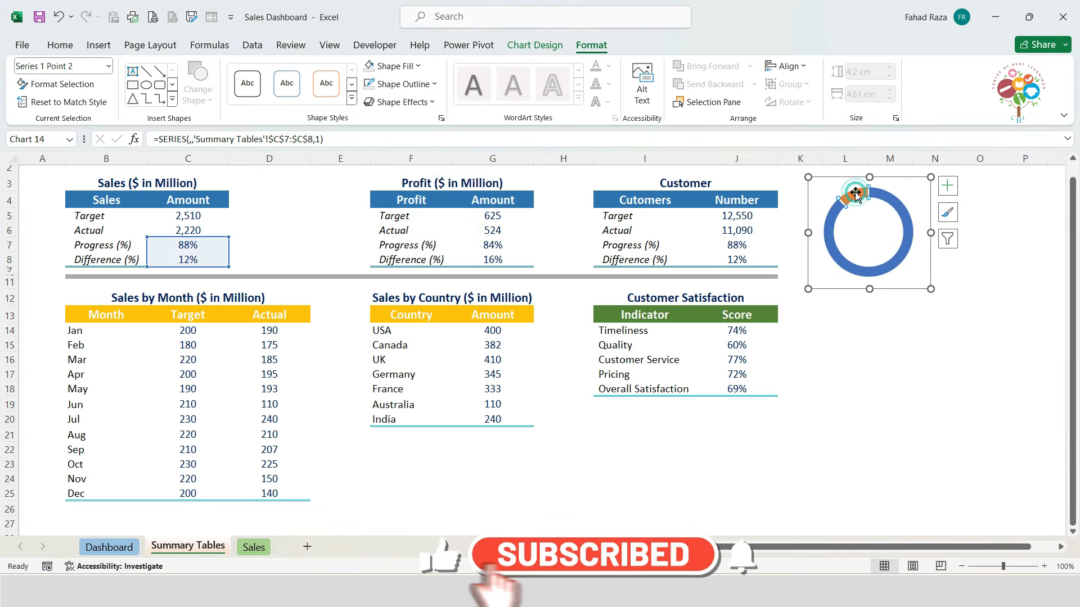
click(384, 66)
click(368, 144)
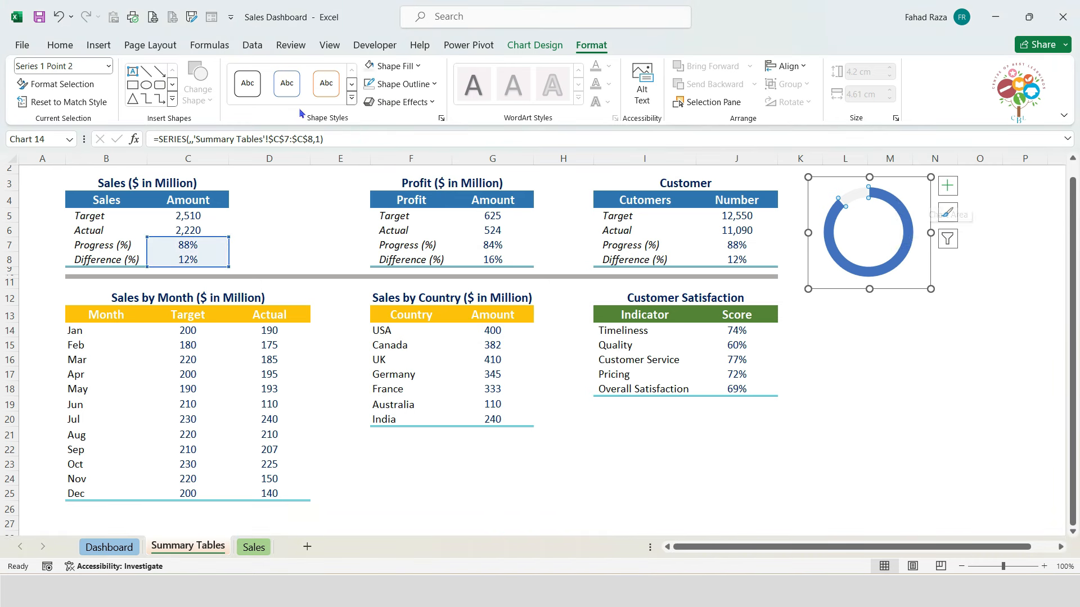
Step: Insert a text box in the centre of the Sales doughnut and link it to the Progress percentage in C7
click(91, 46)
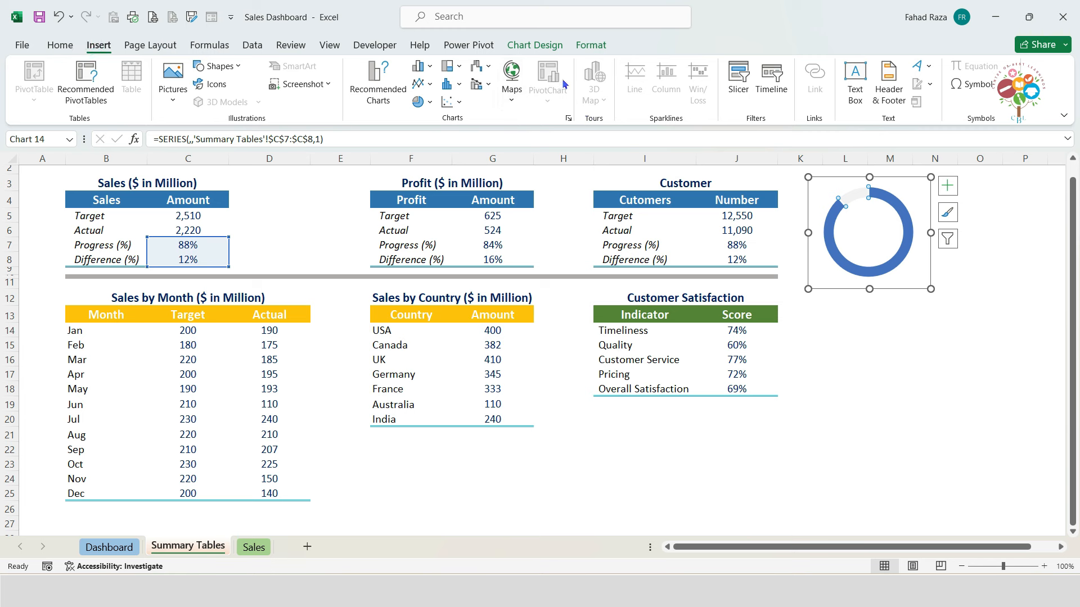
click(852, 74)
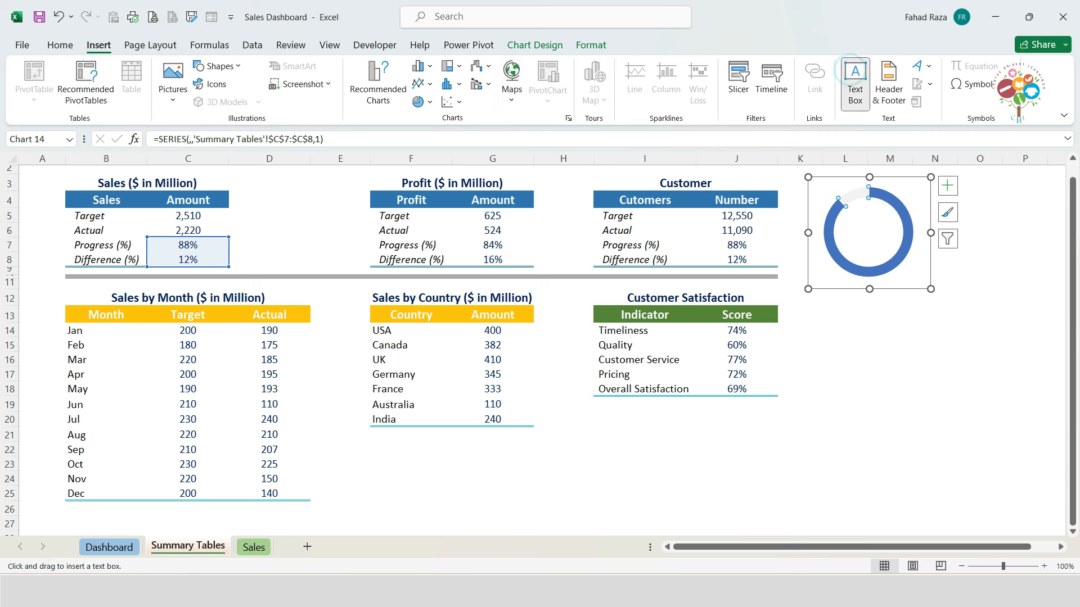
drag(842, 217, 897, 246)
click(240, 140)
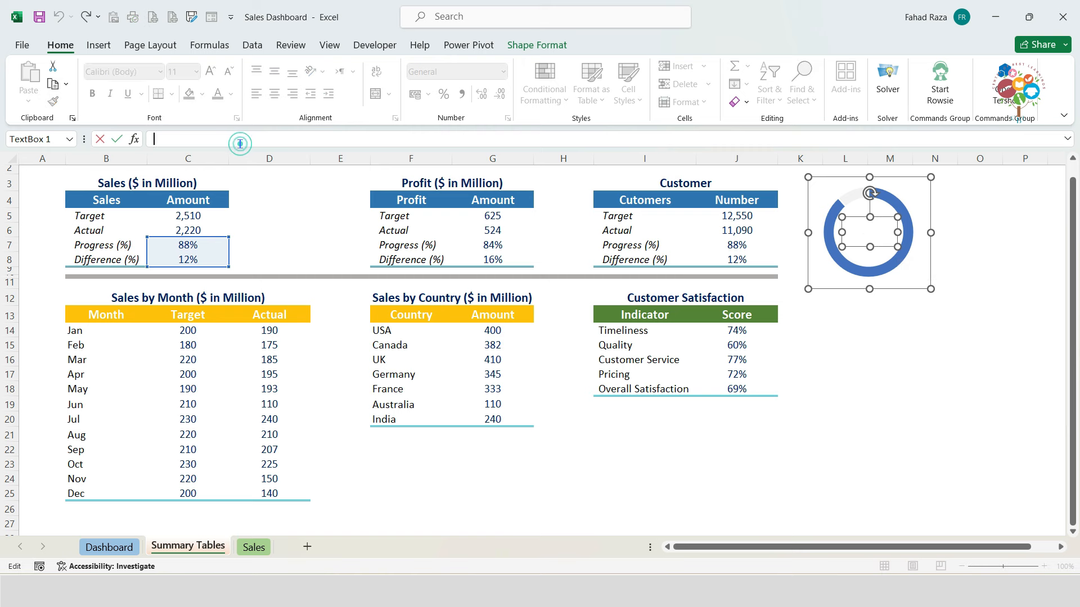
text(=)
click(196, 244)
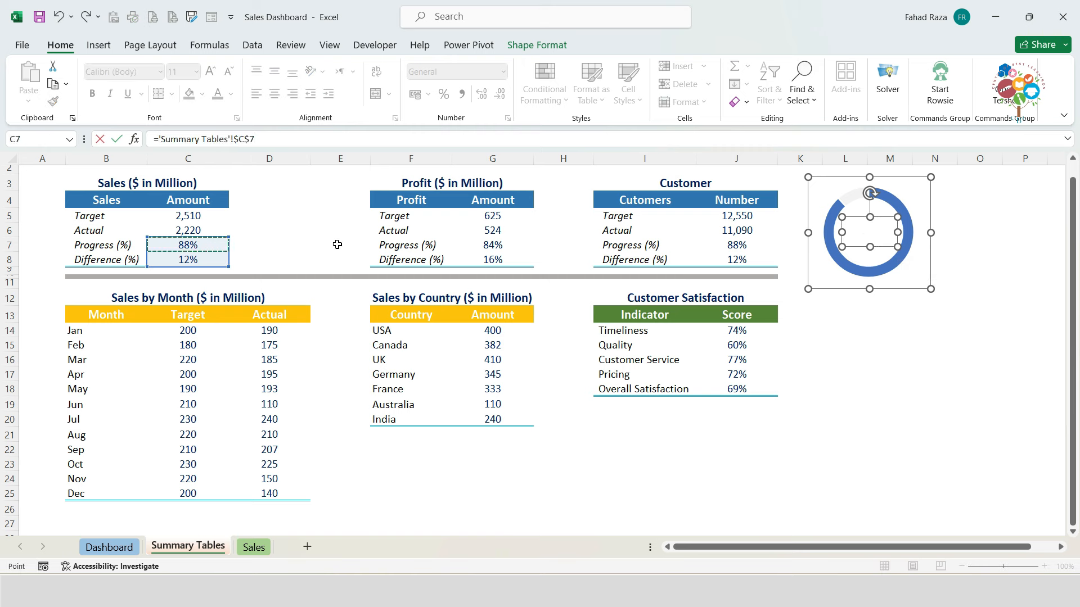
key(Return)
Step: Increase the font size of the doughnut's percentage label to 24
click(211, 71)
click(211, 72)
click(211, 71)
click(211, 72)
click(211, 72)
click(211, 71)
click(211, 71)
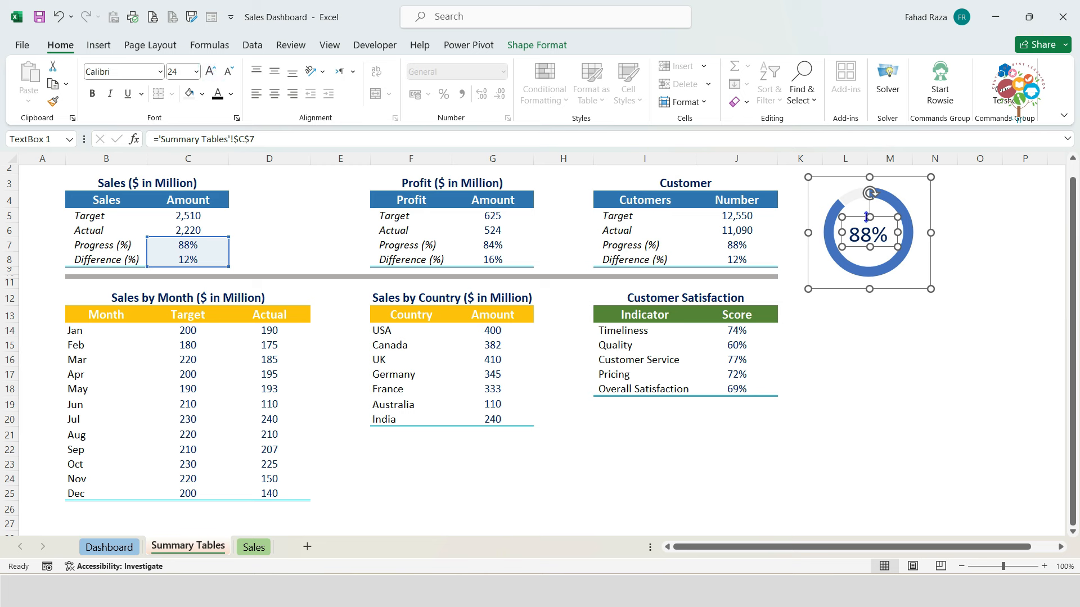
Step: Centre the doughnut's percentage label horizontally and vertically in its text box and make it bold
click(534, 46)
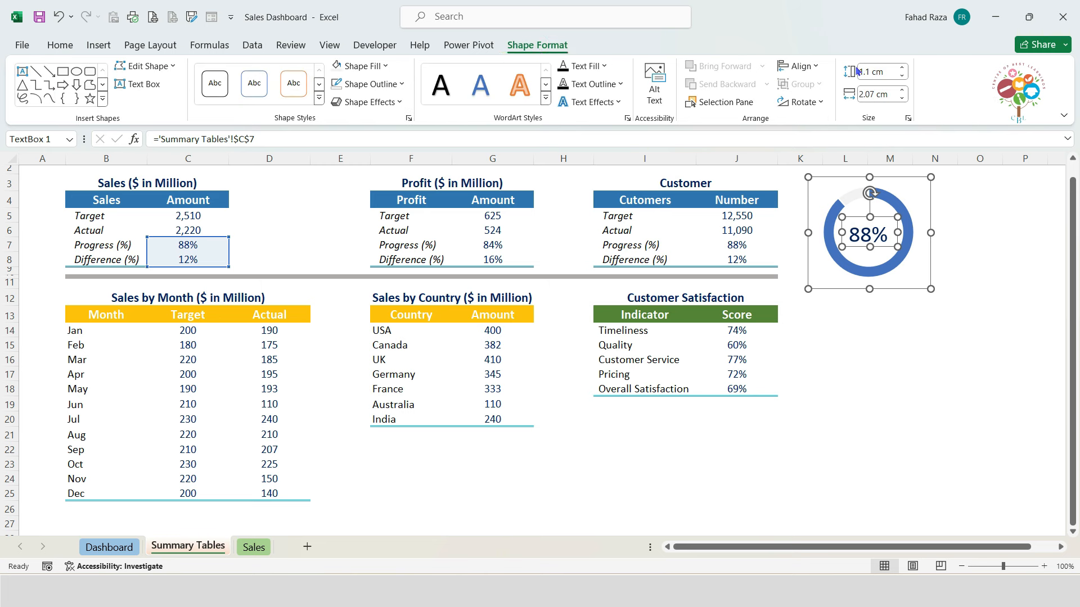
click(795, 70)
click(795, 70)
click(69, 45)
click(277, 71)
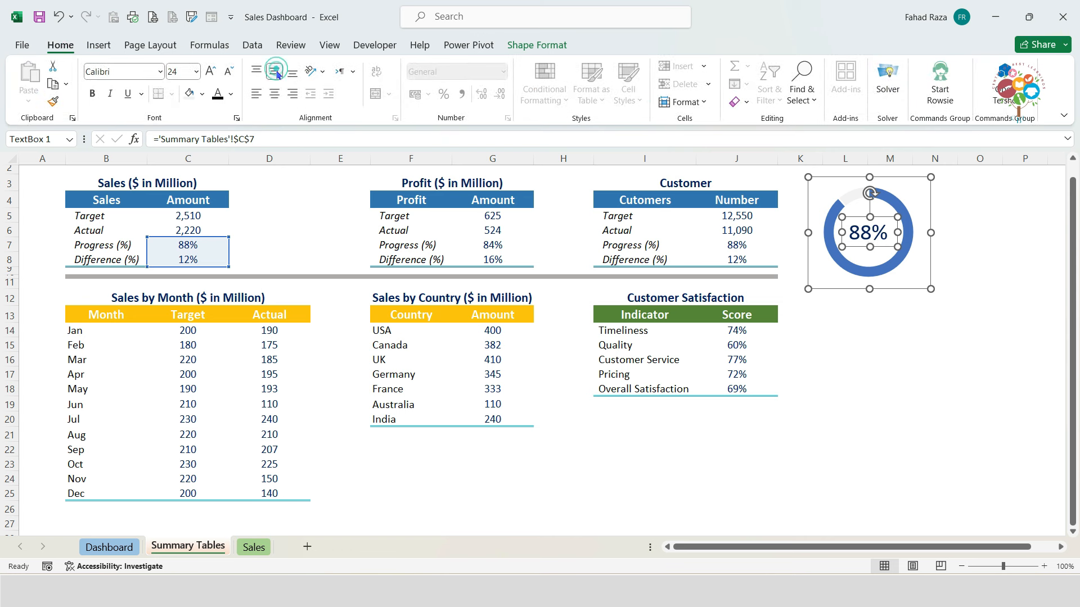
click(273, 94)
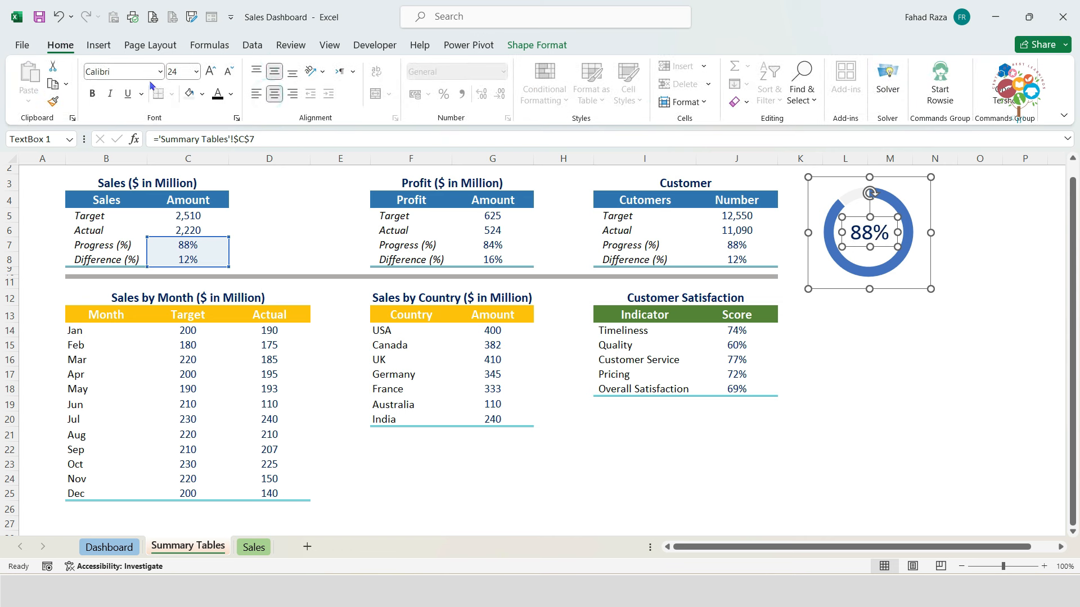
click(94, 94)
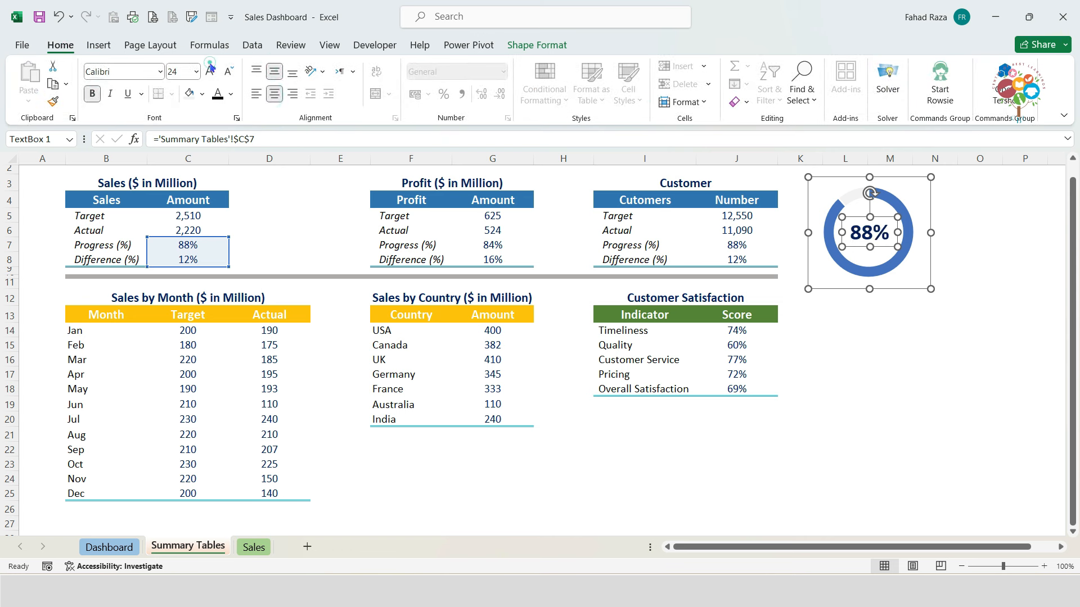
Step: Copy the finished Sales doughnut chart and paste a duplicate below it using the destination theme
click(885, 327)
click(895, 281)
right_click(897, 283)
click(938, 176)
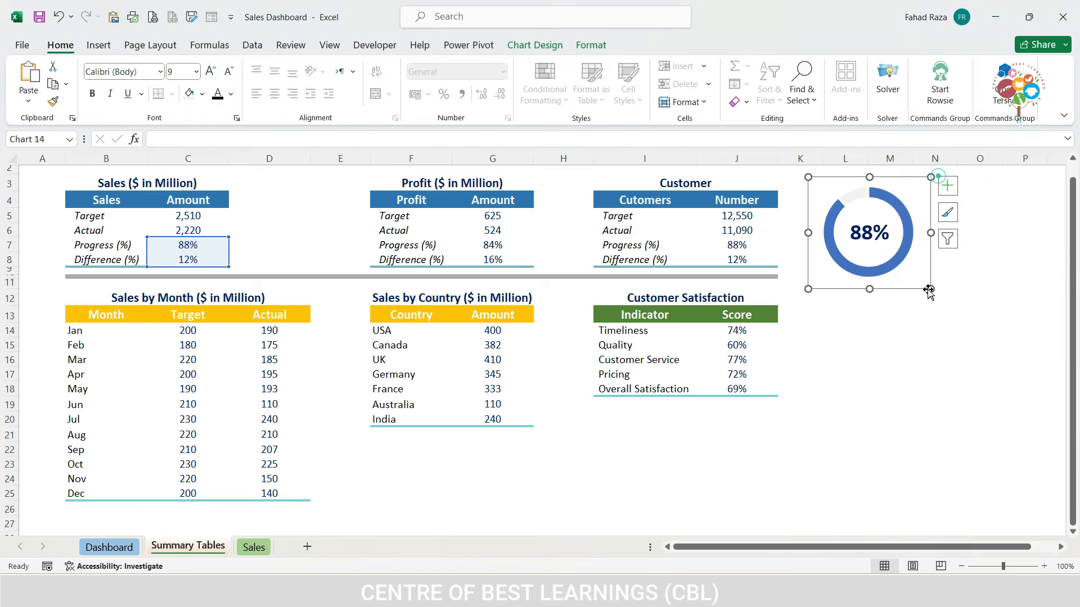
click(890, 345)
right_click(891, 344)
click(914, 242)
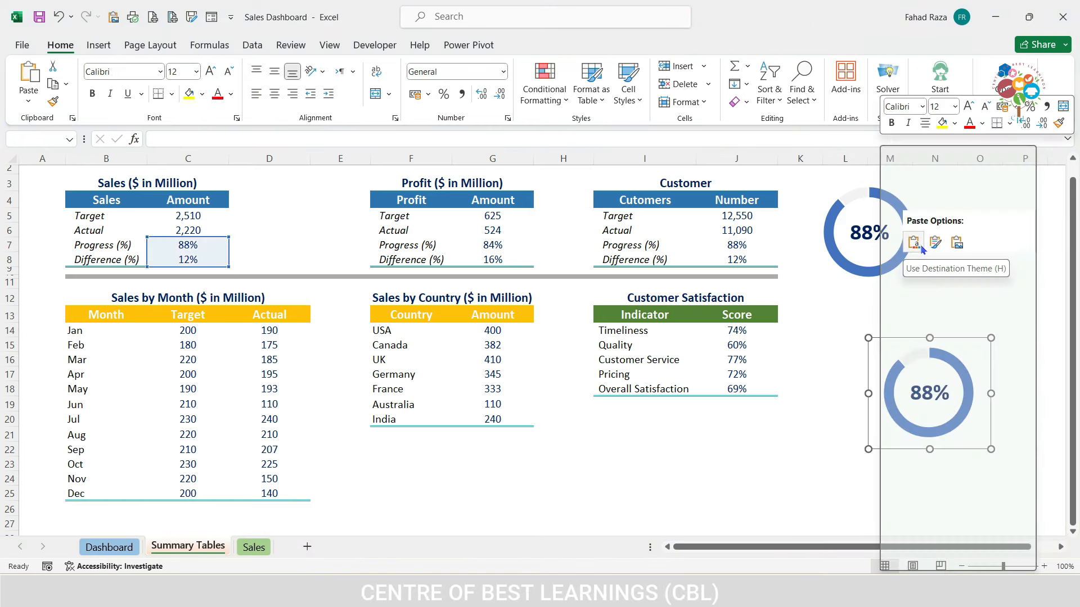
Step: Paste a second duplicate of the doughnut, and arrange the copies with one beside the original and one beneath the pair
right_click(804, 451)
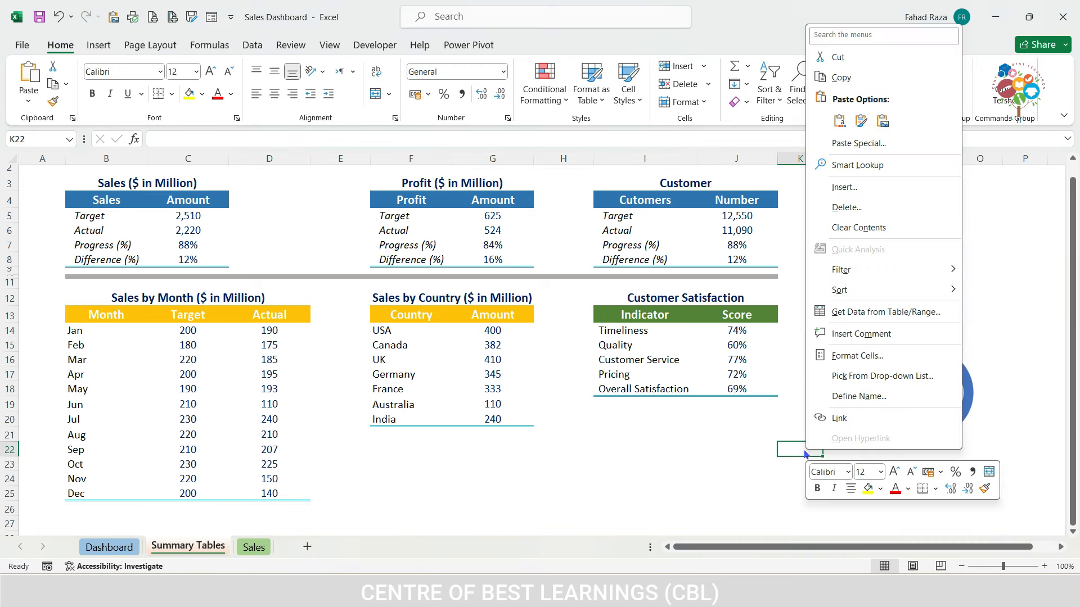
click(860, 120)
click(950, 340)
drag(949, 340, 1016, 180)
click(863, 472)
drag(863, 471, 962, 299)
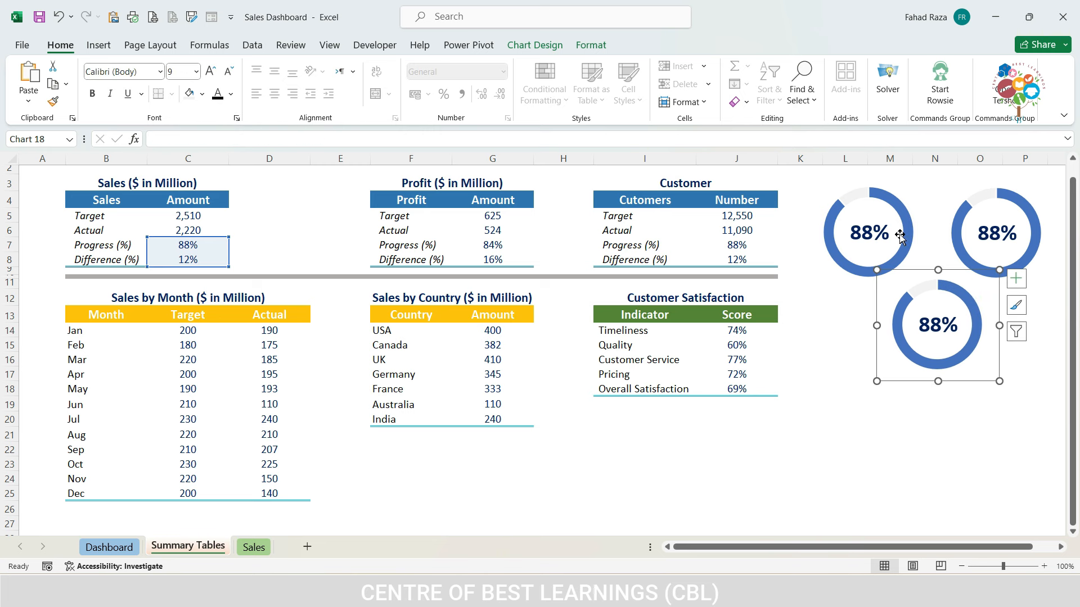
click(995, 231)
click(995, 232)
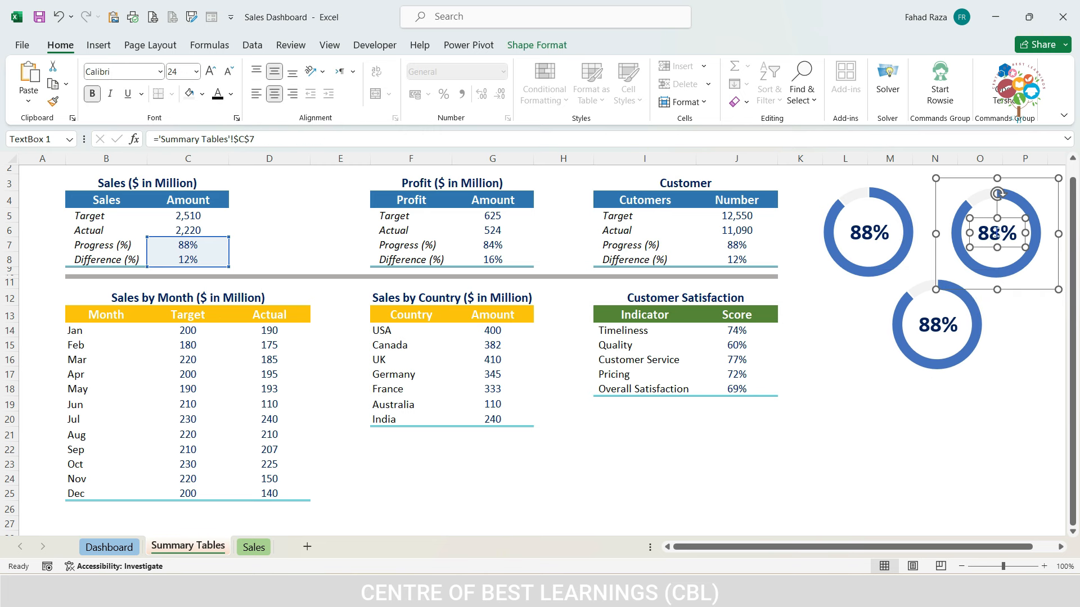
click(1021, 190)
right_click(1022, 183)
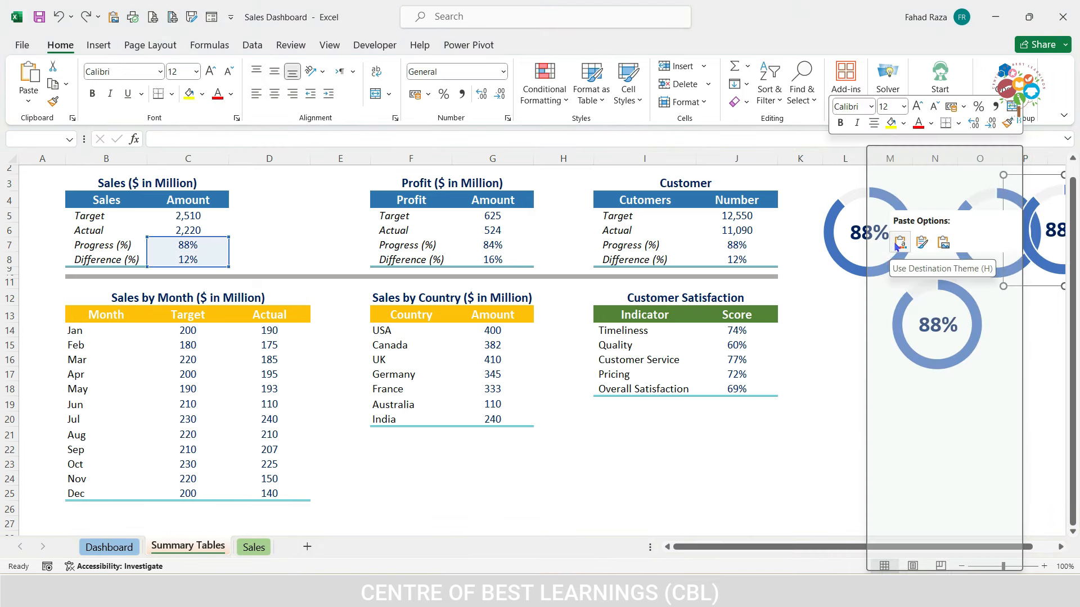
click(825, 306)
Step: Change the data range of the doughnut beside the original to the Profit table's Progress and Difference percentages in G7:G8
right_click(993, 213)
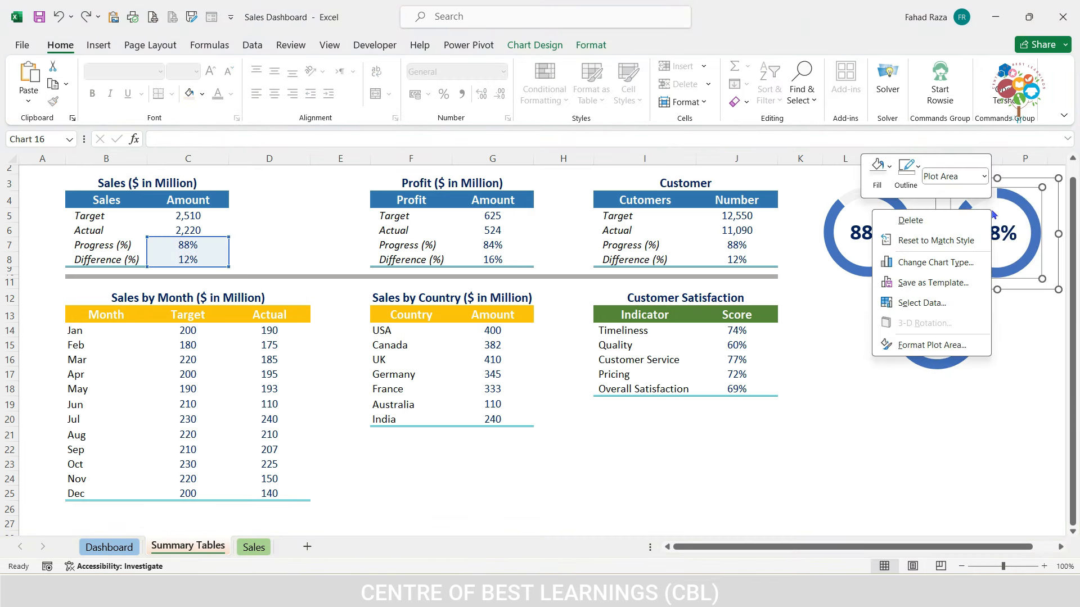
click(922, 303)
drag(493, 246, 494, 260)
click(914, 230)
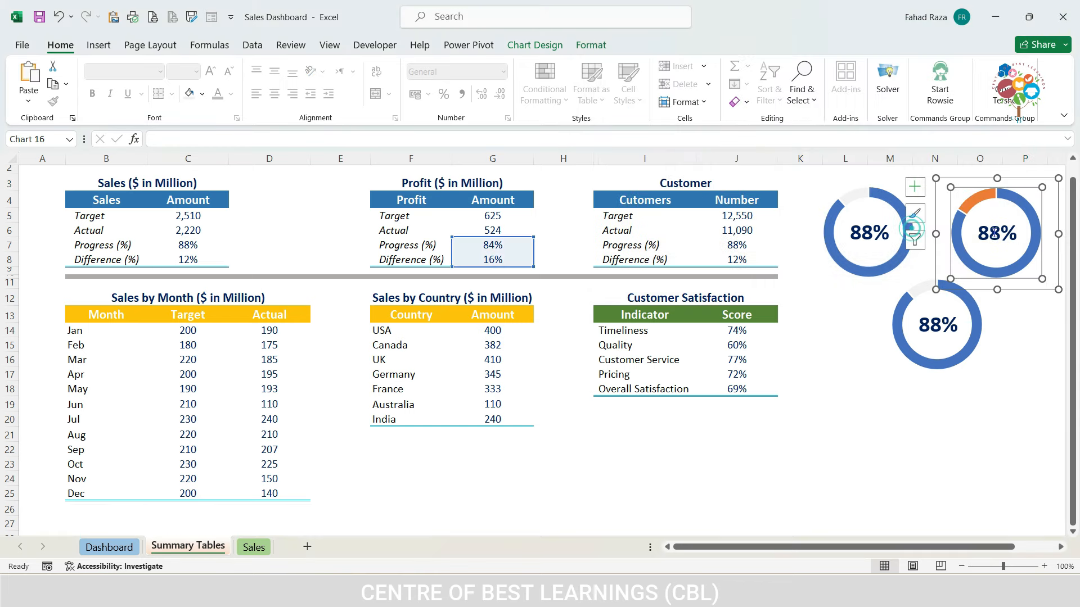
Step: Change the lower doughnut's data range to the Customer table's Progress and Difference percentages in J7:J8
right_click(896, 329)
click(865, 422)
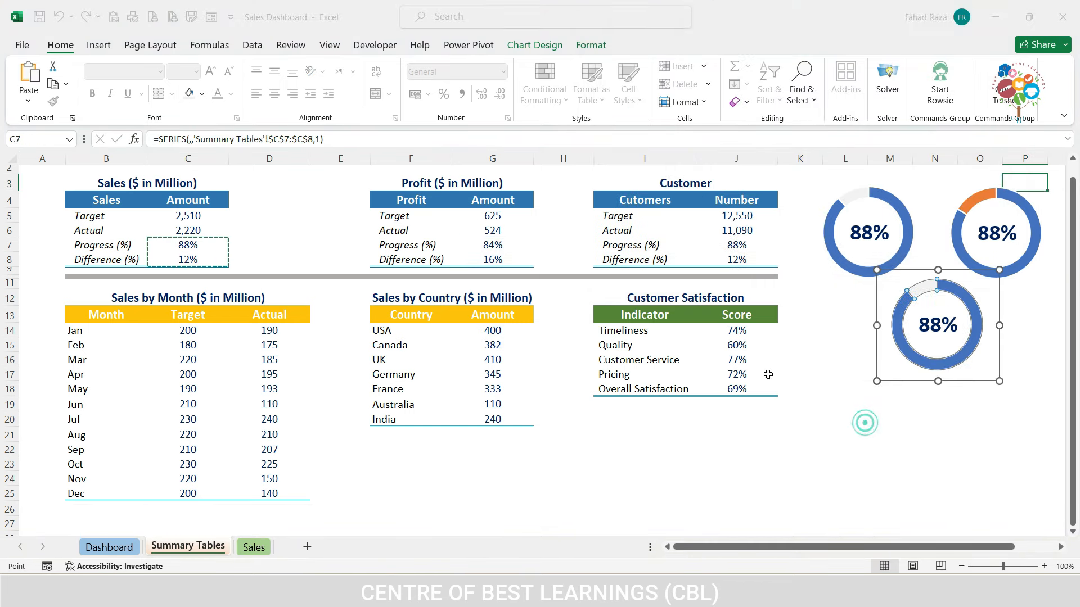
drag(707, 22, 249, 92)
drag(733, 249, 736, 260)
click(456, 294)
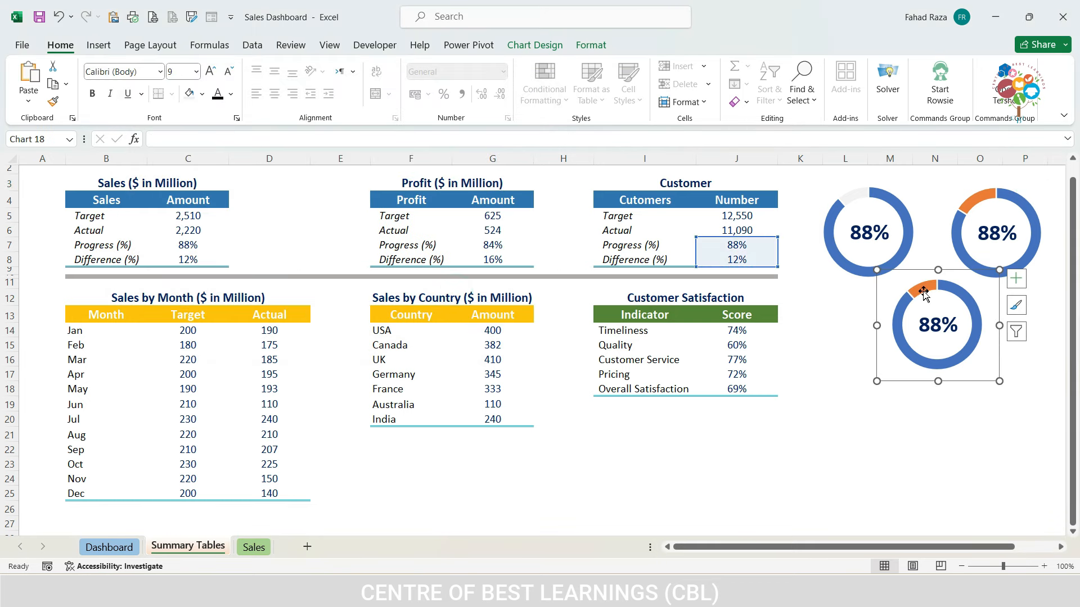
Step: Fill the Difference slice of the Profit doughnut with very light grey
click(973, 203)
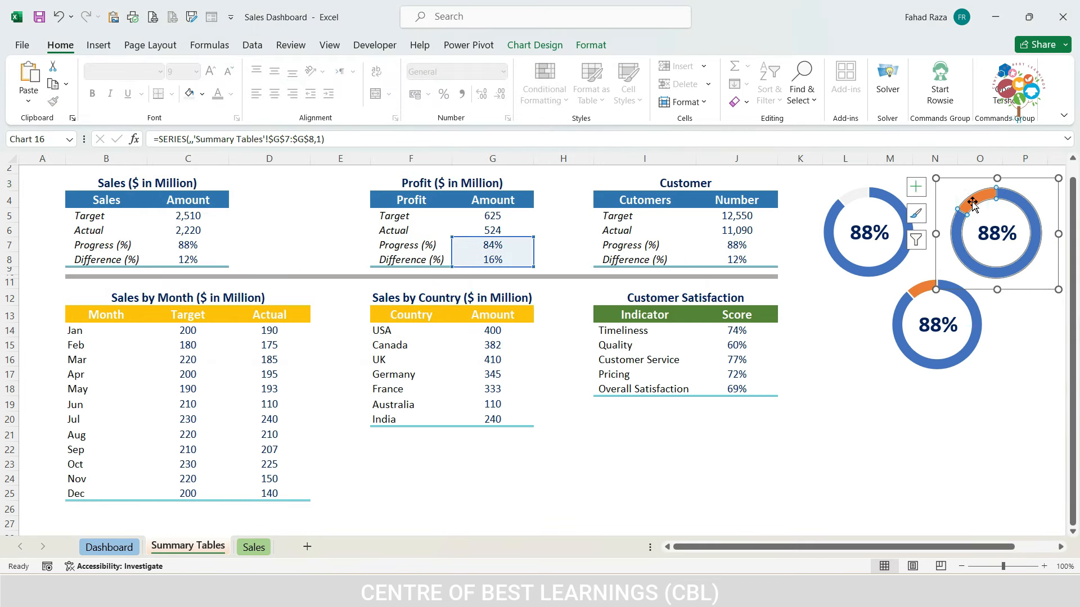
click(973, 204)
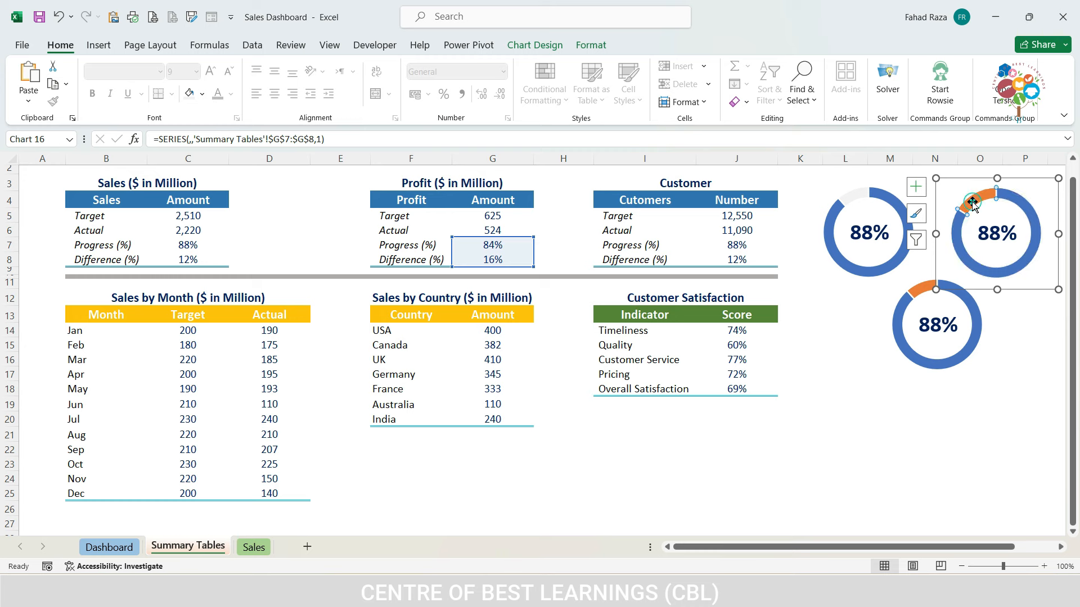
click(589, 45)
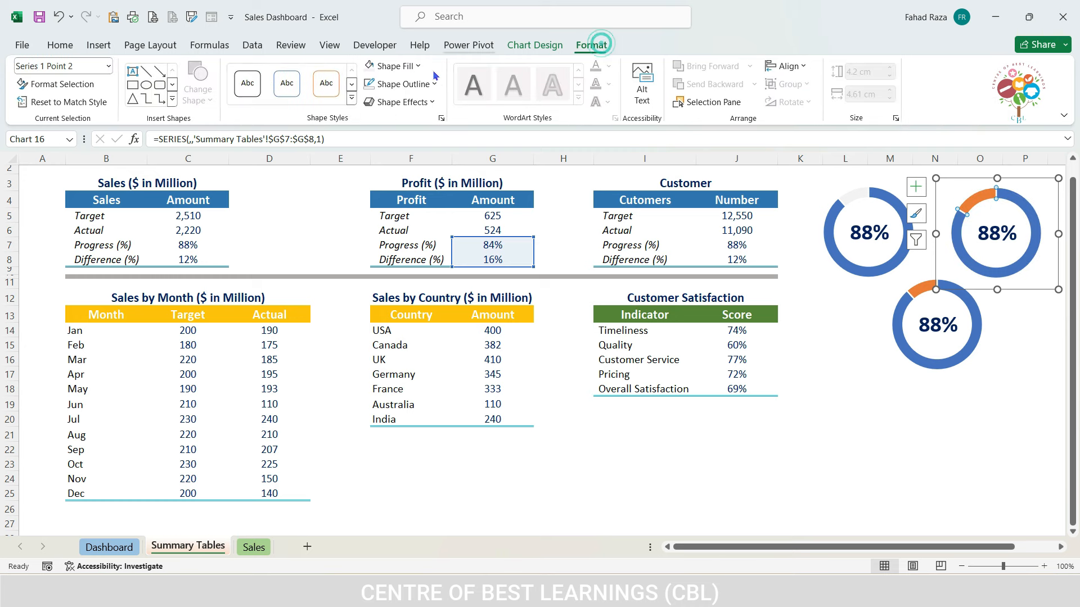
click(392, 66)
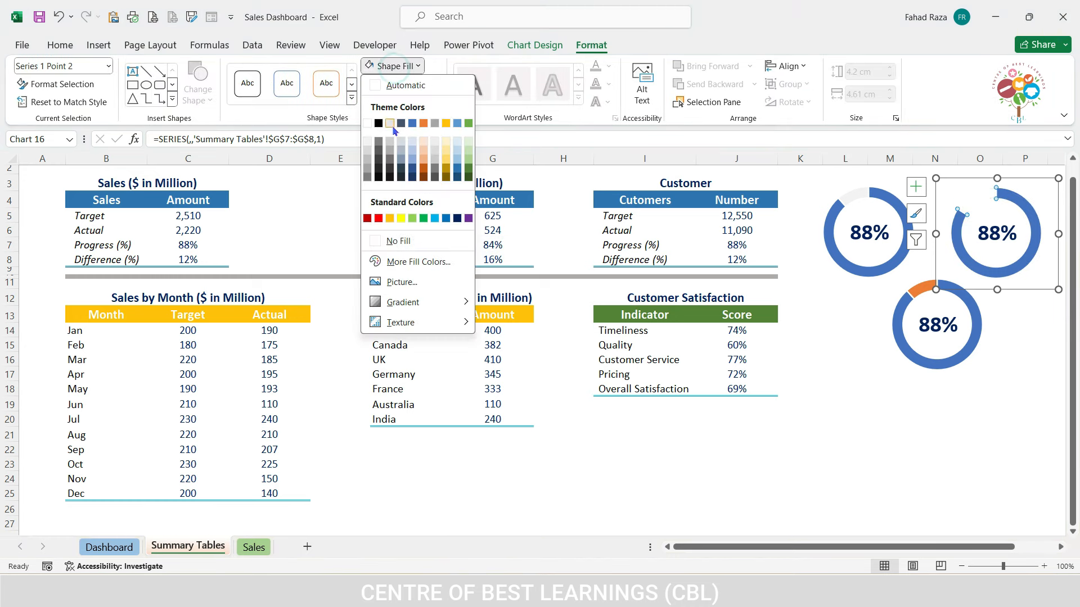
click(367, 139)
double_click(920, 288)
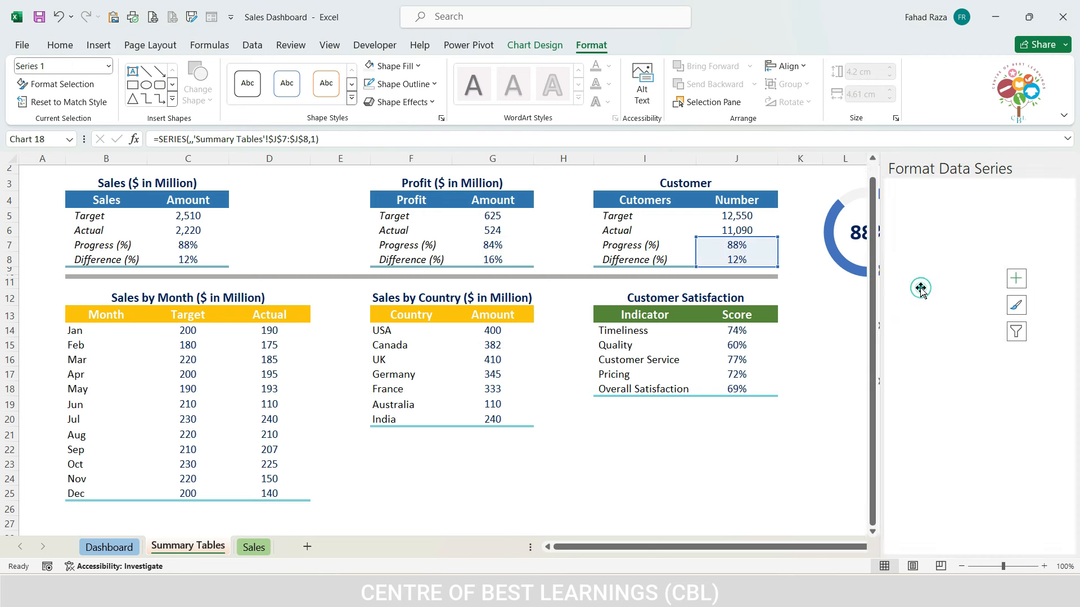
click(844, 342)
click(1063, 169)
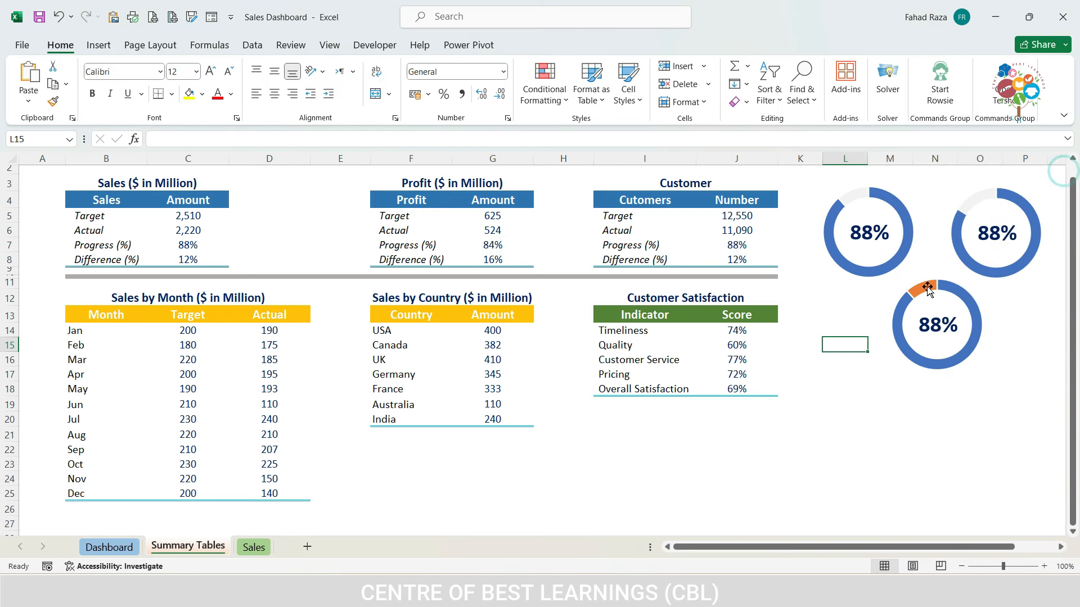
Step: Fill the Difference slice of the Customer doughnut with very light grey
click(926, 288)
click(925, 289)
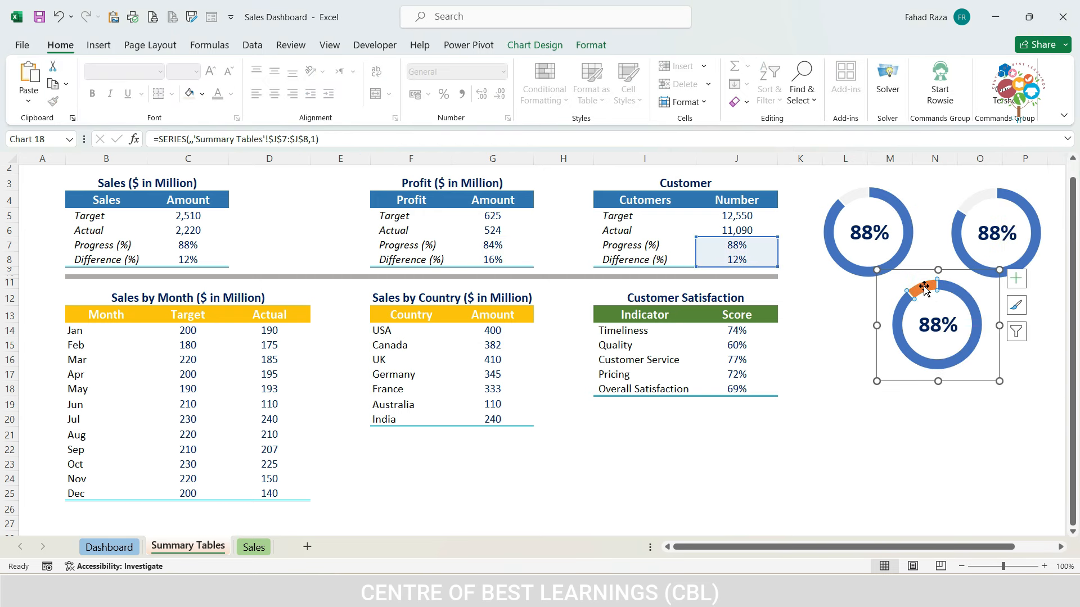
click(585, 48)
click(370, 66)
Step: Fill the Progress slice of the Profit doughnut with standard green
click(1028, 208)
click(1028, 207)
click(418, 66)
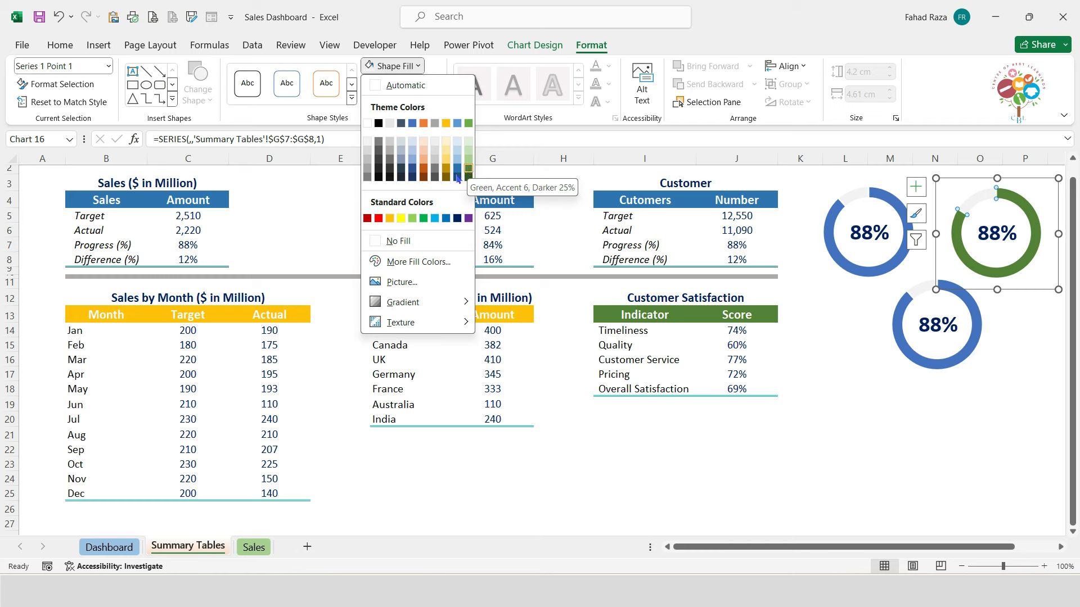
click(423, 218)
Step: Fill the Progress slice of the Customer doughnut with standard orange
click(980, 331)
click(979, 332)
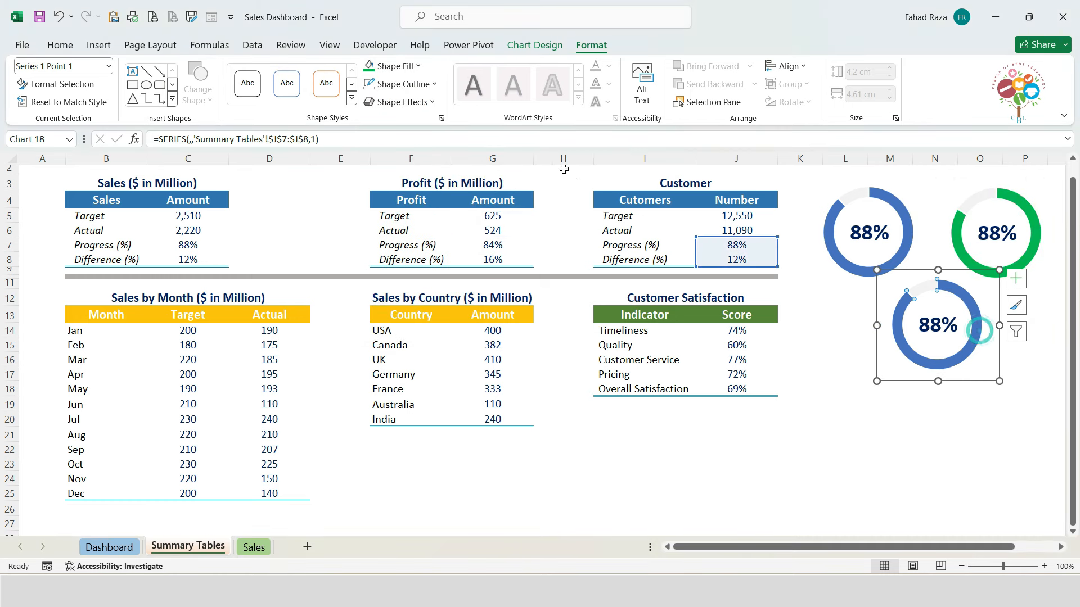
click(418, 66)
click(389, 219)
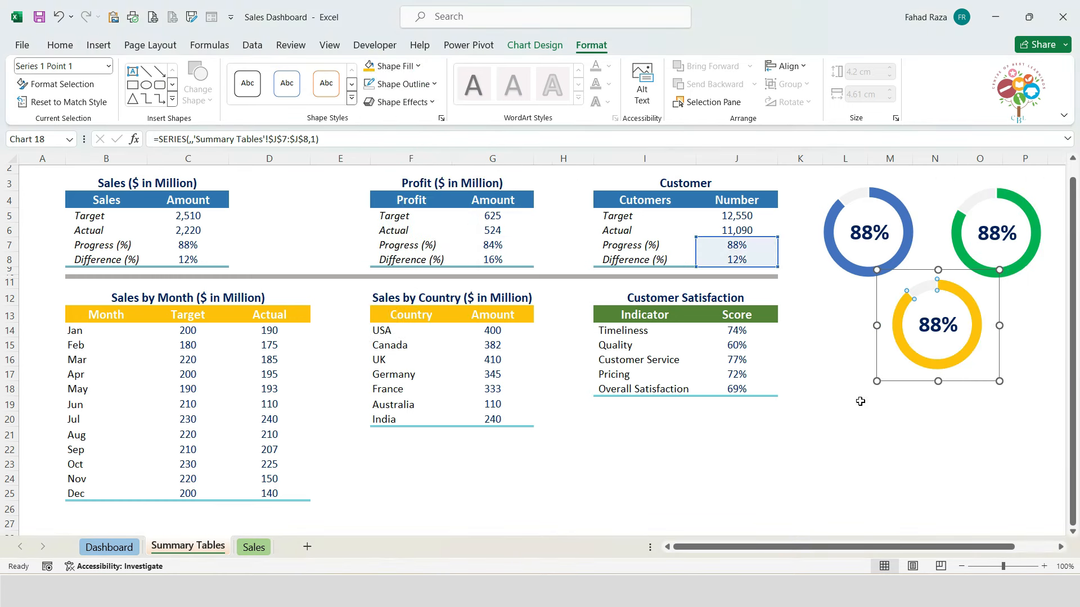
click(799, 404)
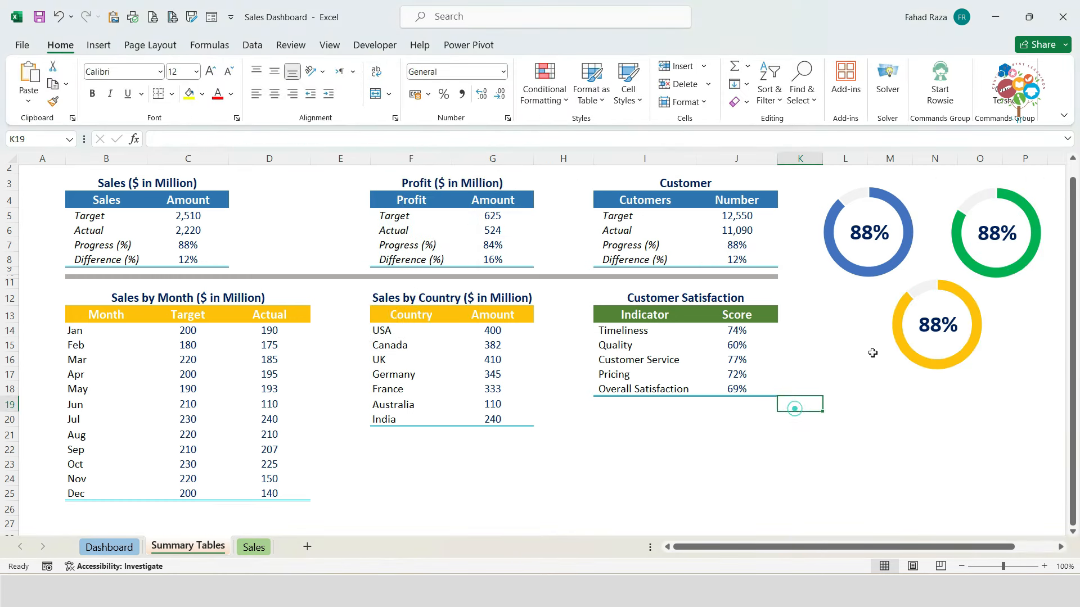
Step: Replace the Profit doughnut's centre label with a link to the Profit table's Progress percentage in G7
click(996, 238)
click(982, 231)
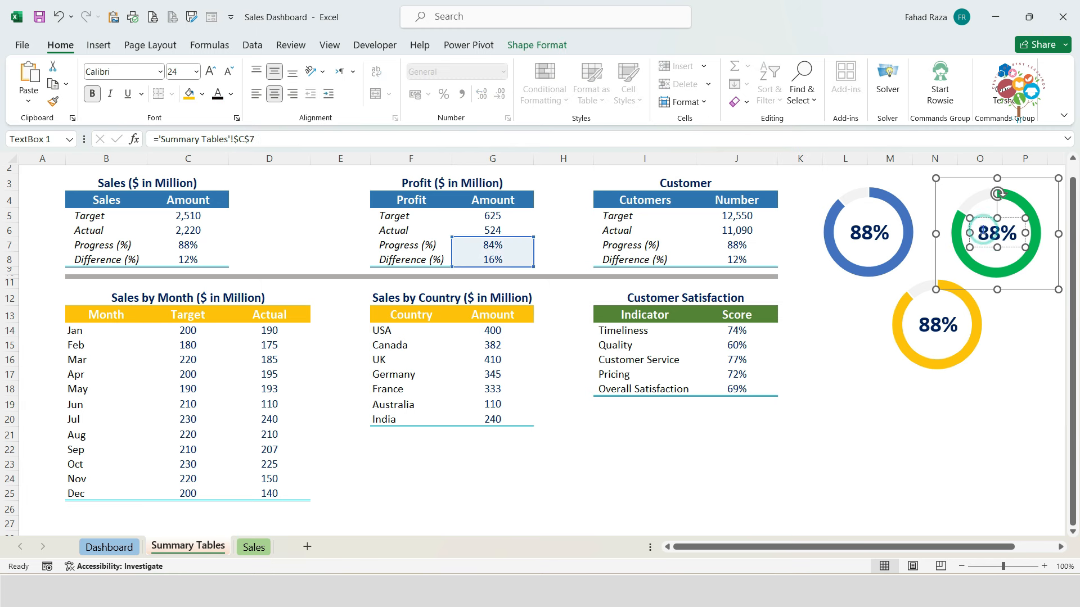
double_click(985, 230)
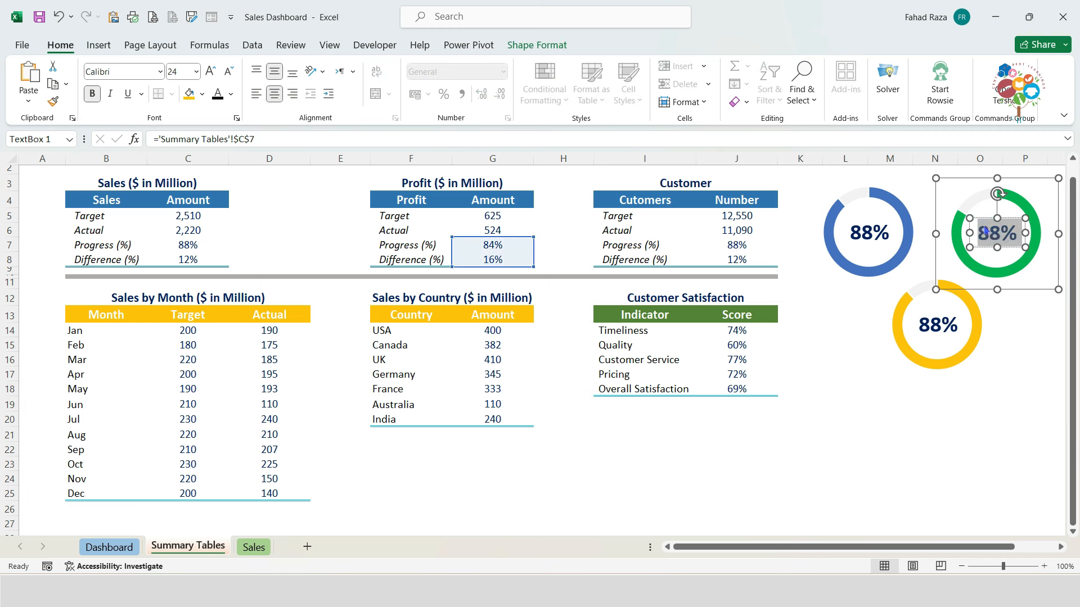
key(Delete)
drag(261, 140, 109, 149)
text(=)
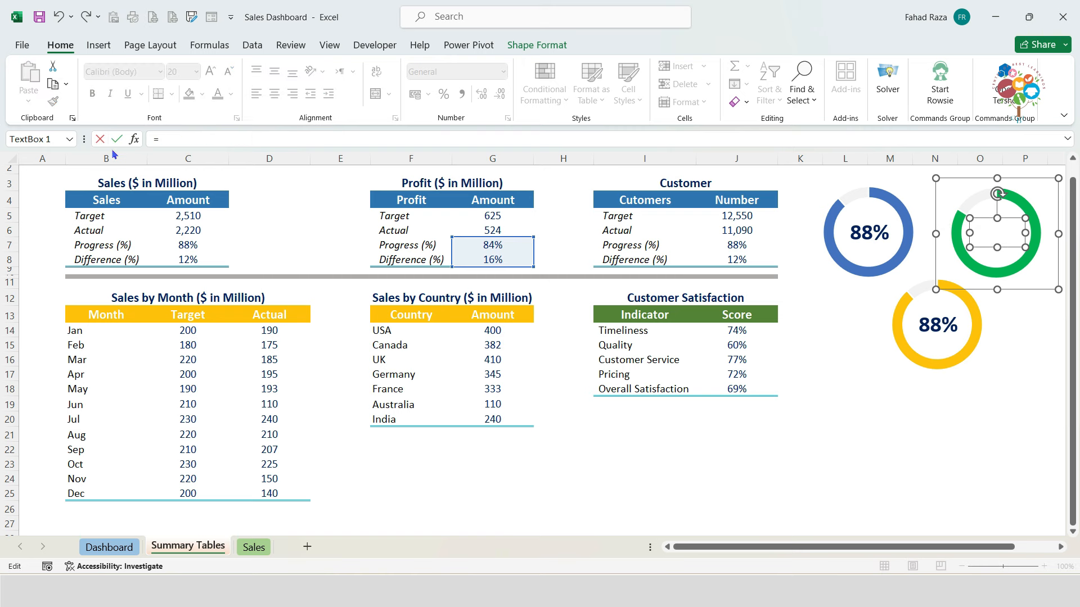
click(482, 241)
key(Return)
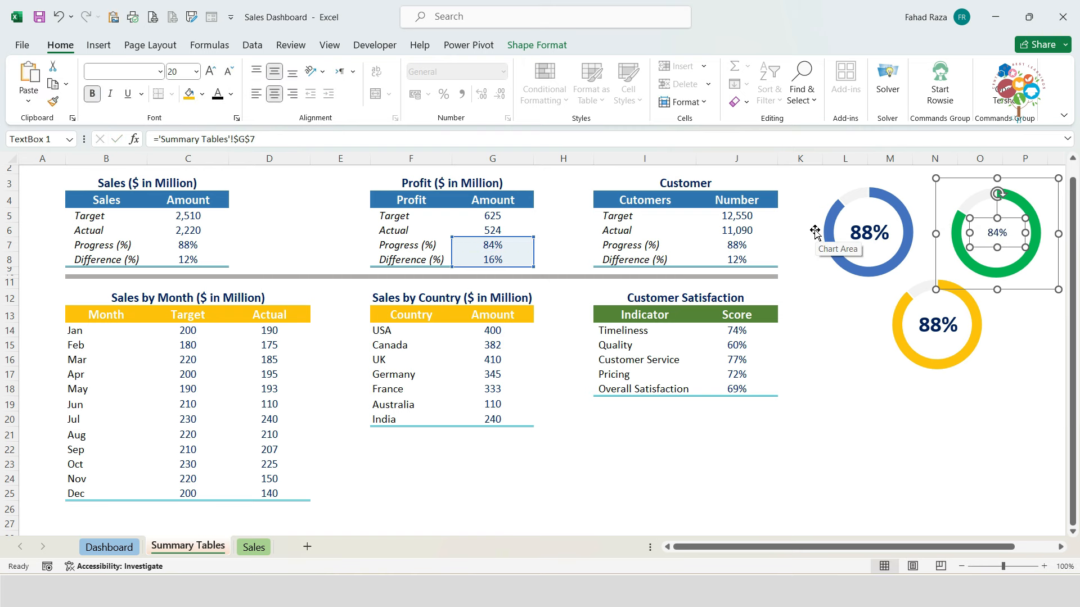
Step: Replace the Customer doughnut's centre label with a link to the Customer table's Progress percentage in J7
click(929, 323)
click(925, 324)
double_click(923, 328)
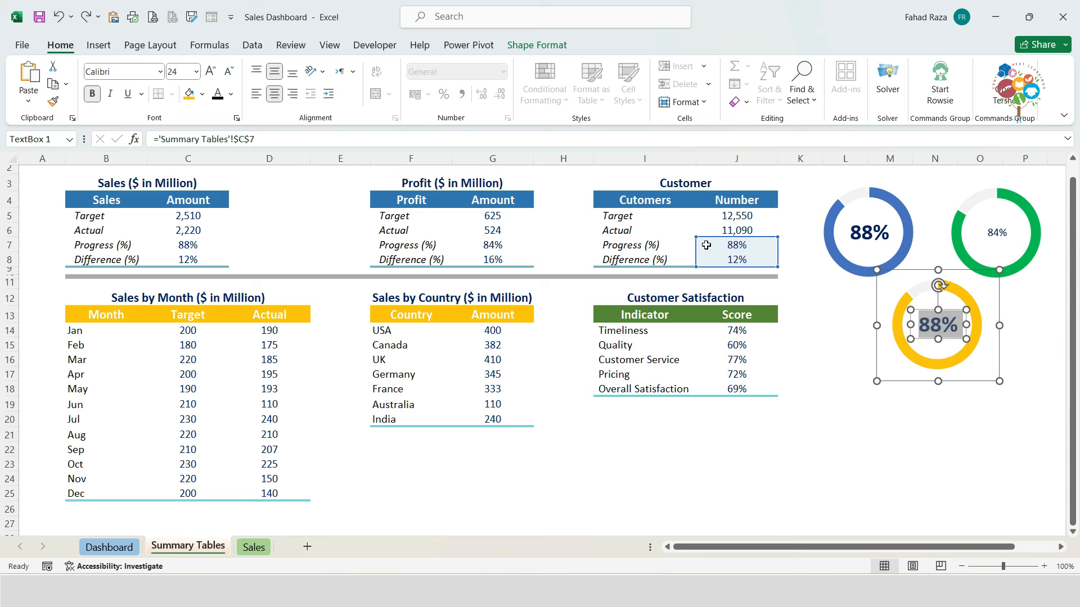
key(Delete)
triple_click(256, 138)
text(=)
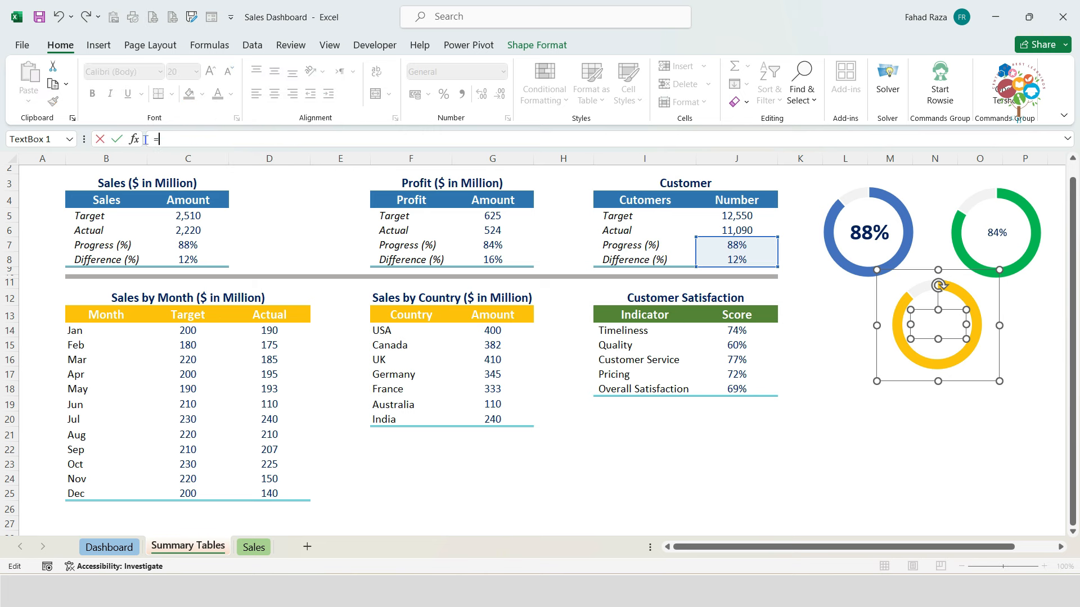
click(726, 246)
key(Return)
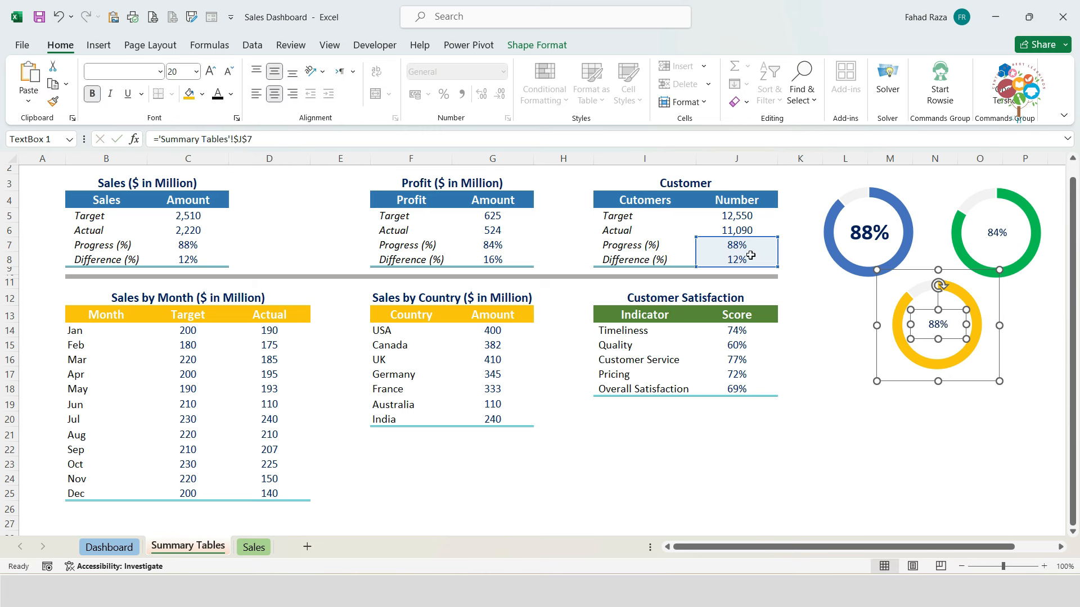
Step: Copy the Sales doughnut label's text formatting to the centre labels of the Profit and Customer doughnuts
click(859, 241)
click(53, 101)
click(998, 232)
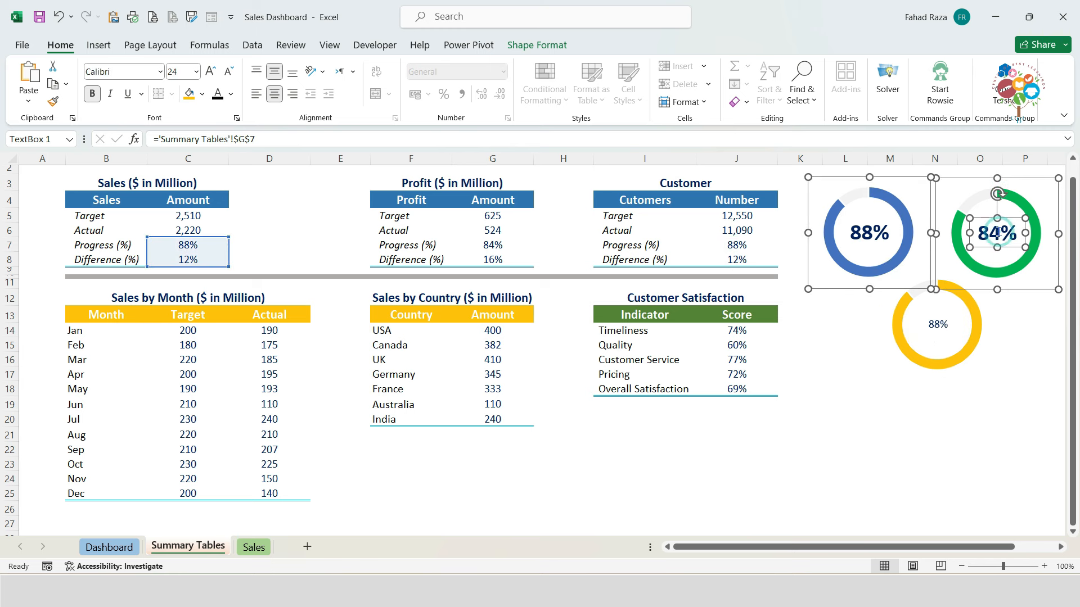
click(53, 101)
click(929, 312)
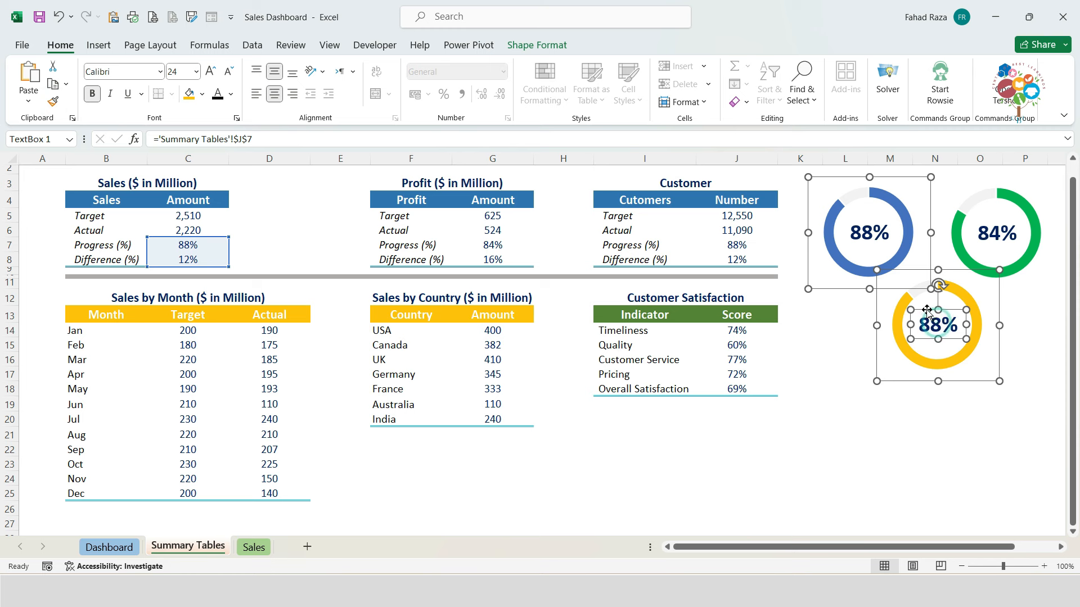
click(864, 437)
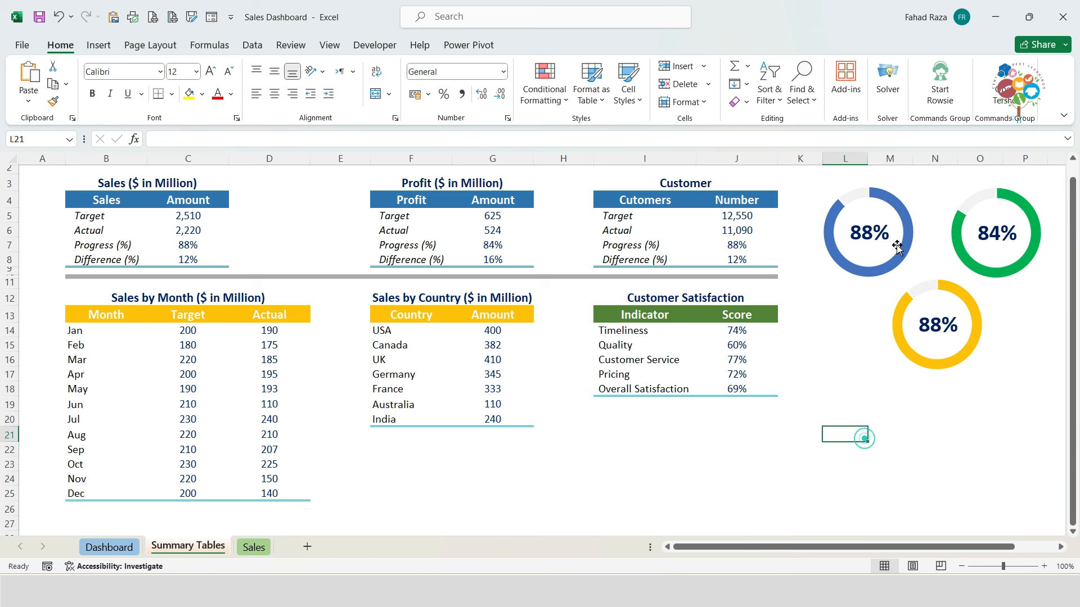
click(997, 232)
Step: Insert a 2-D clustered column chart of the Sales by Month table and place it beside that table, over the Sales by Country table
drag(111, 313, 284, 498)
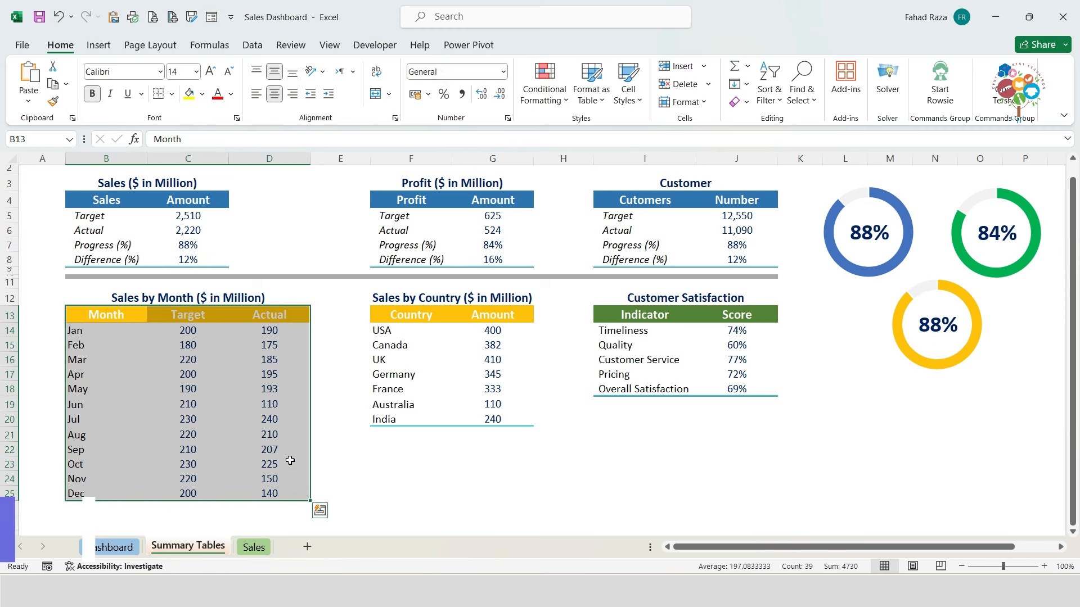
click(98, 45)
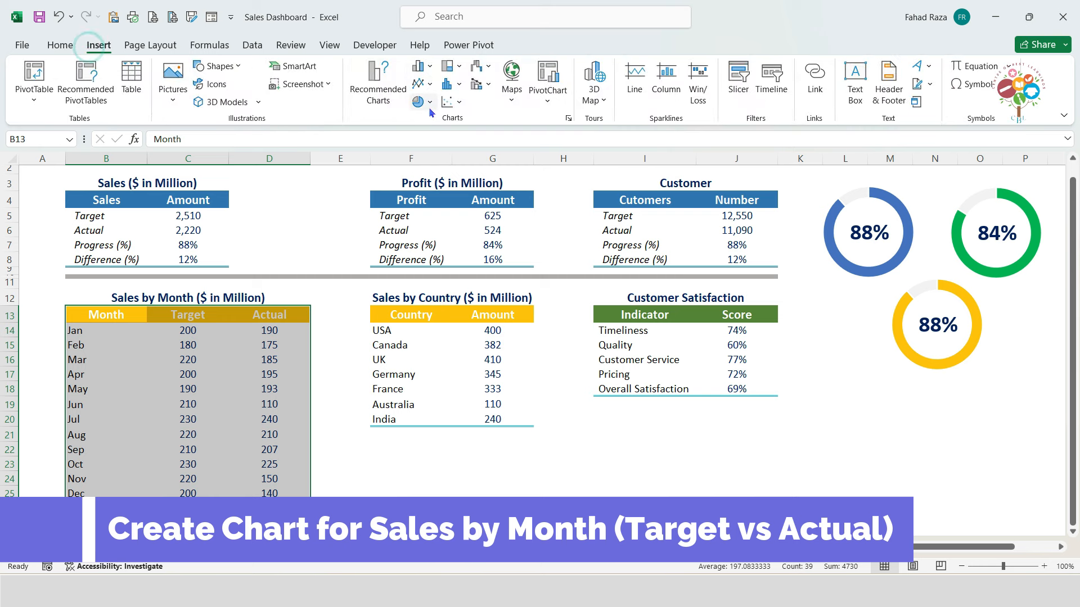
click(418, 65)
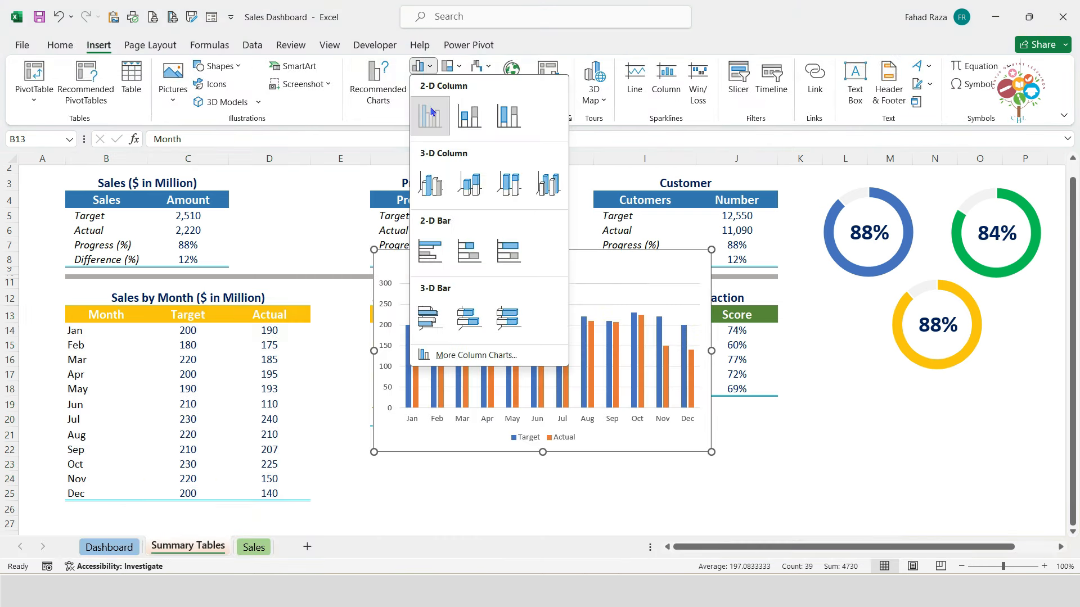
click(430, 108)
drag(535, 315, 523, 365)
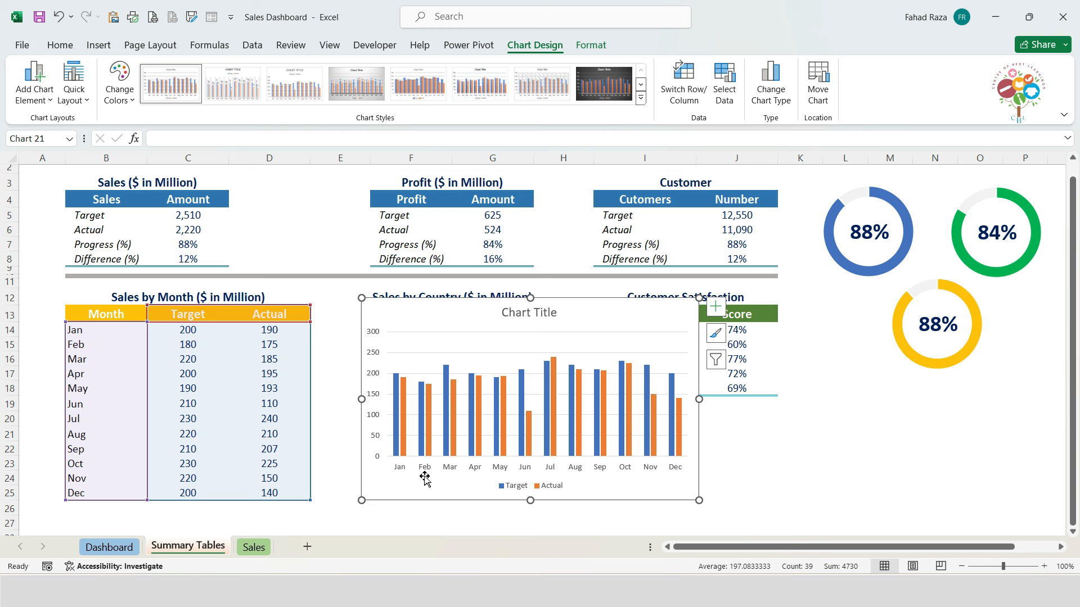
mouse_move(406, 419)
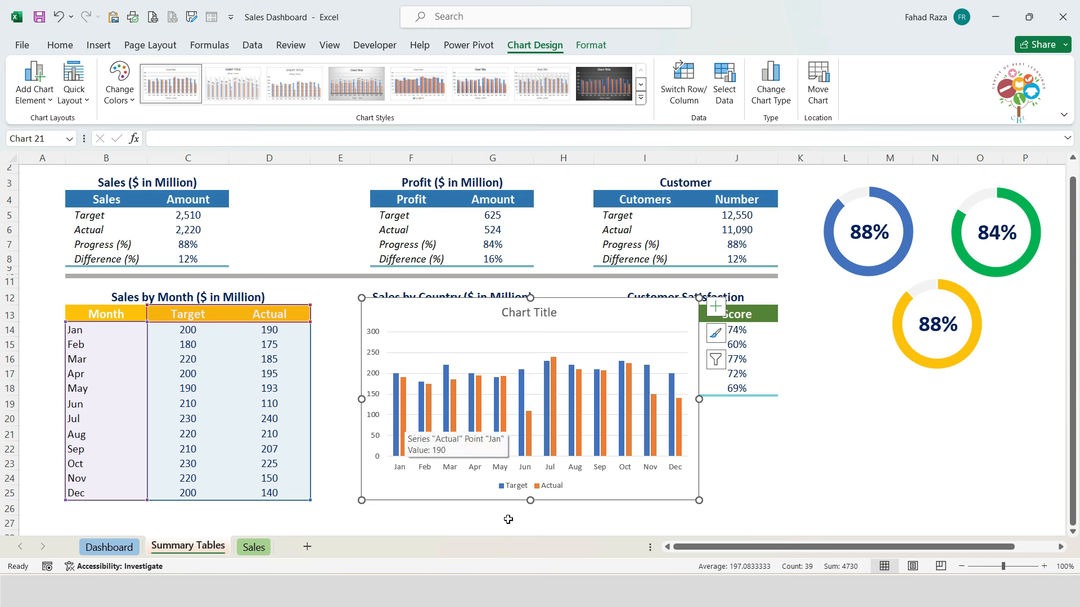
click(397, 403)
click(405, 404)
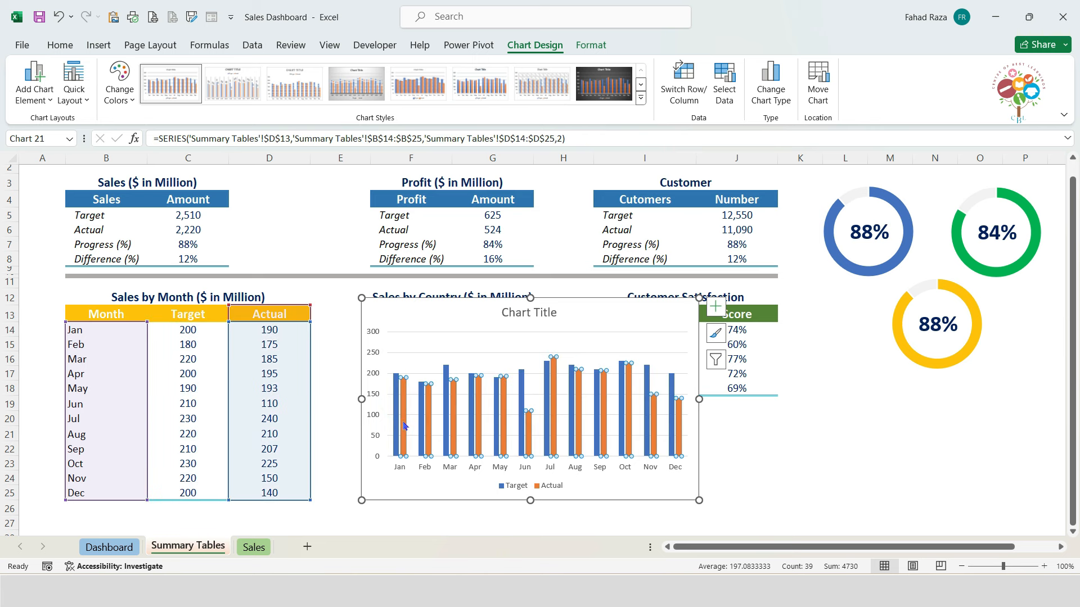
click(397, 426)
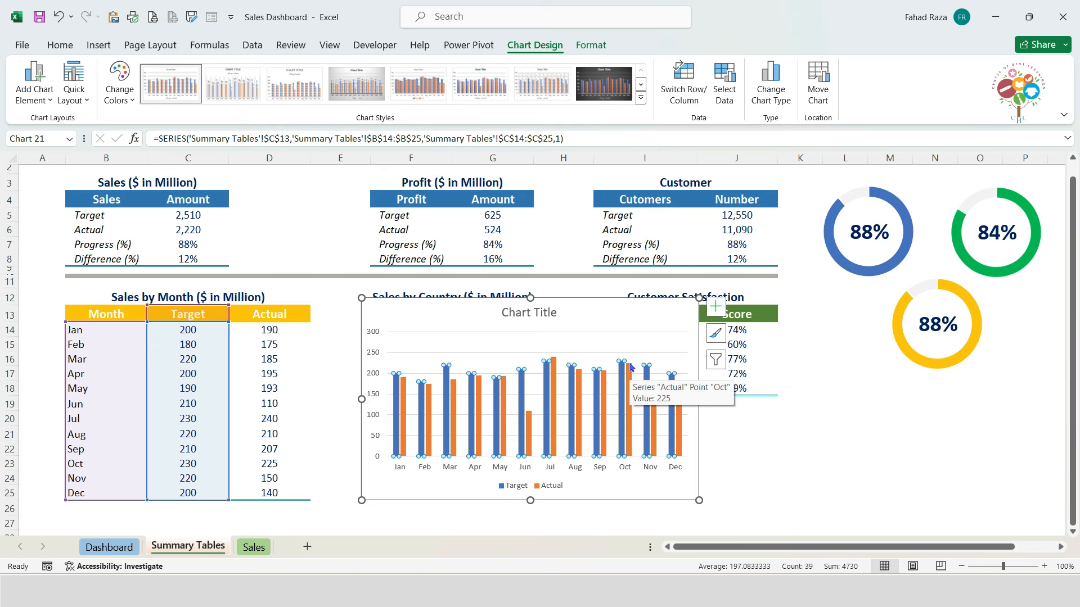
Step: Change the monthly sales chart to a combo chart with Target as Line and Actual as Clustered Column
right_click(607, 349)
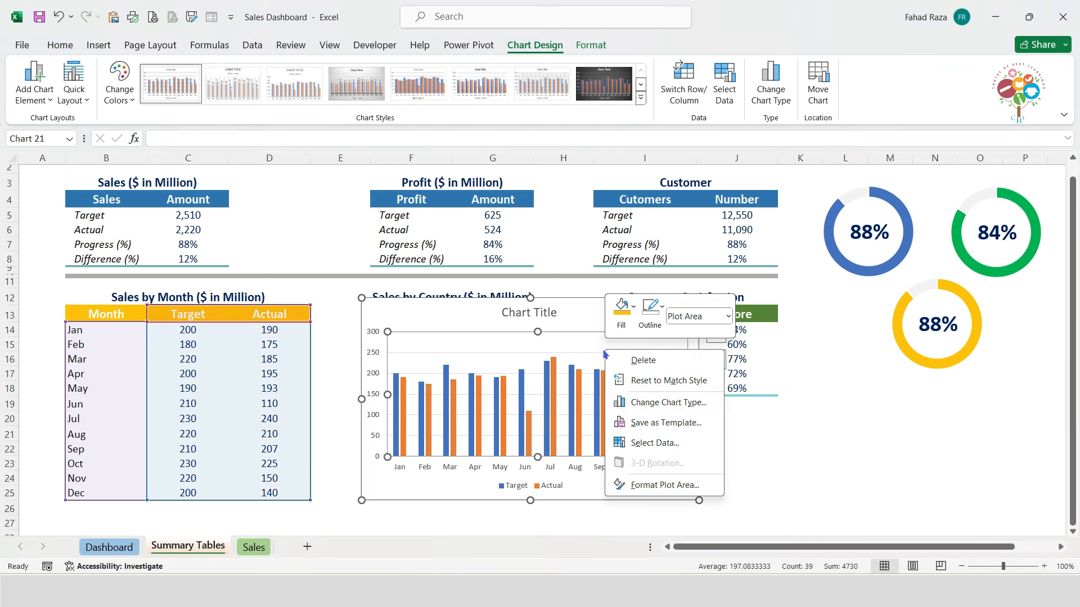
click(675, 408)
drag(557, 90, 822, 81)
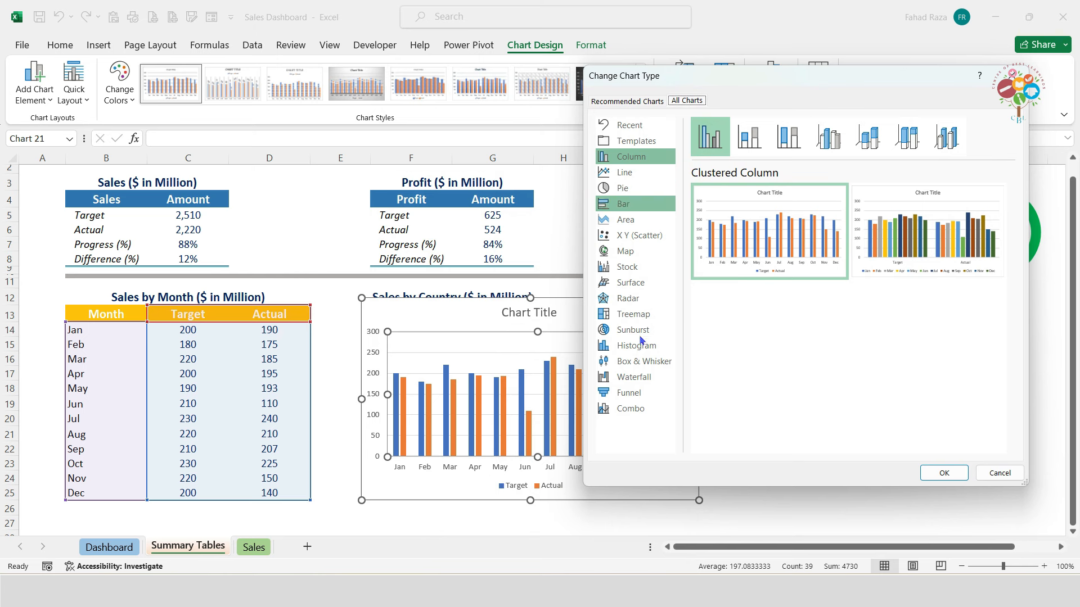
click(621, 412)
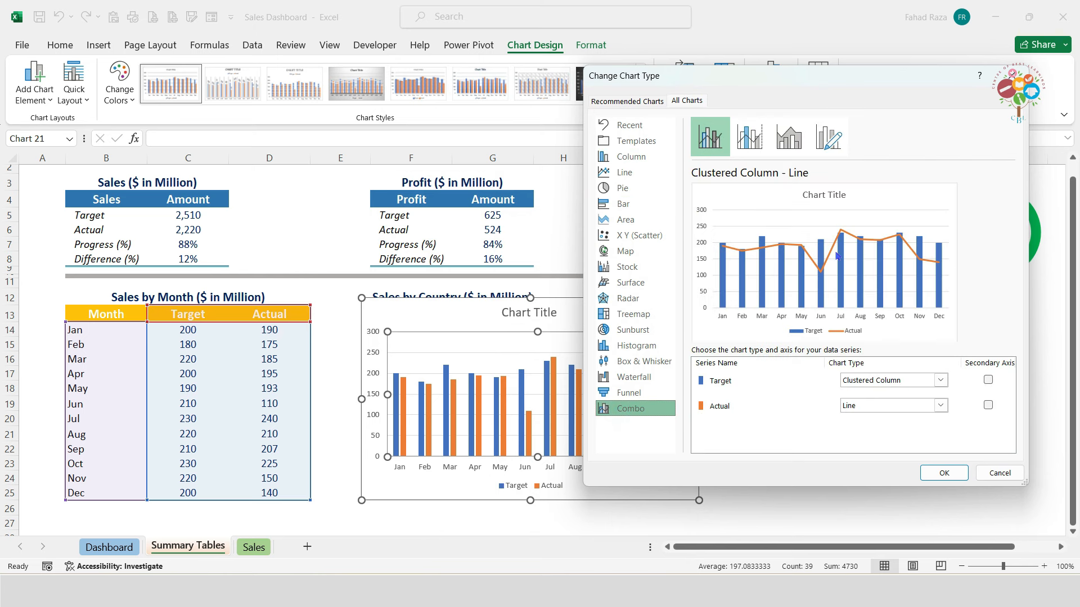
click(876, 381)
click(876, 382)
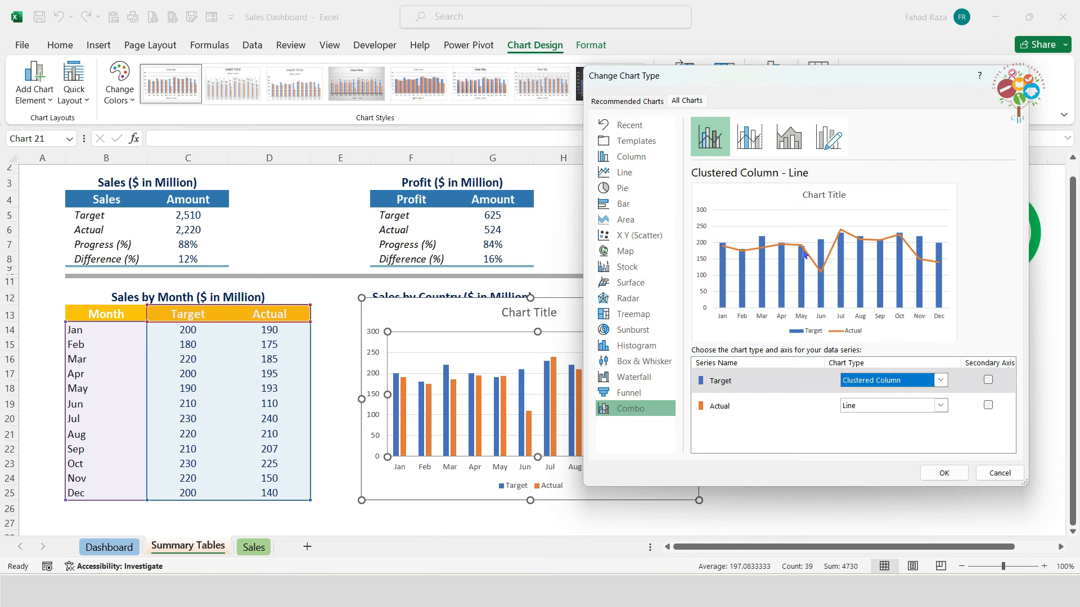
click(886, 408)
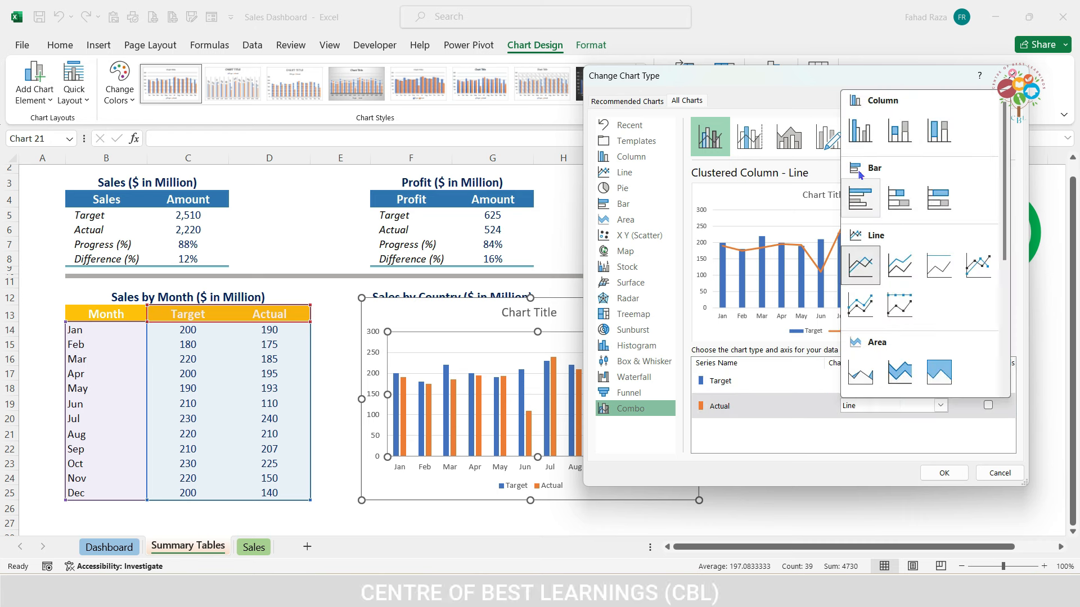
click(860, 130)
click(881, 385)
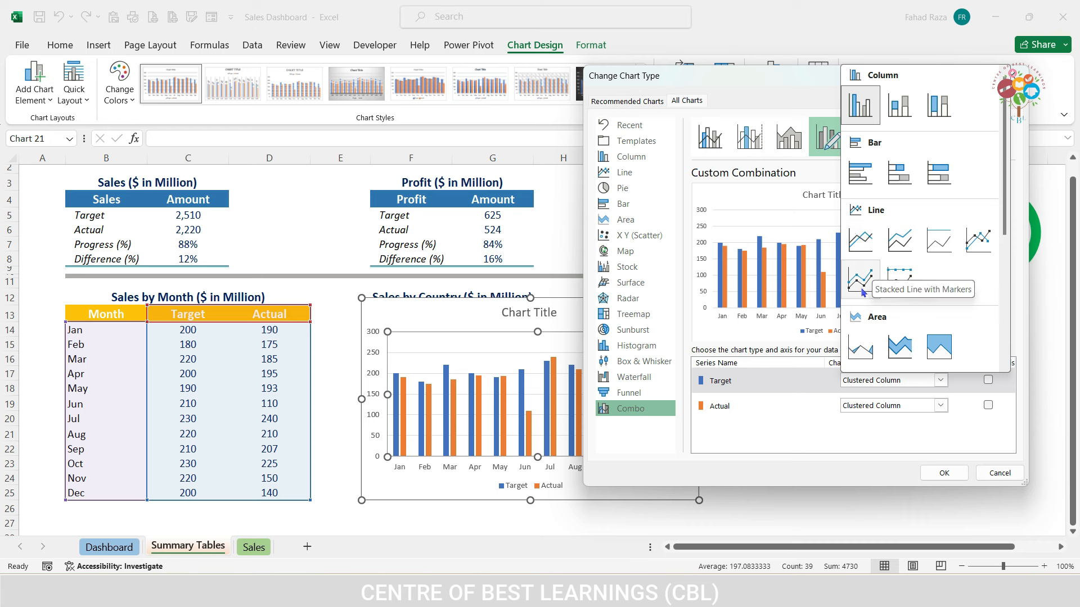
click(863, 248)
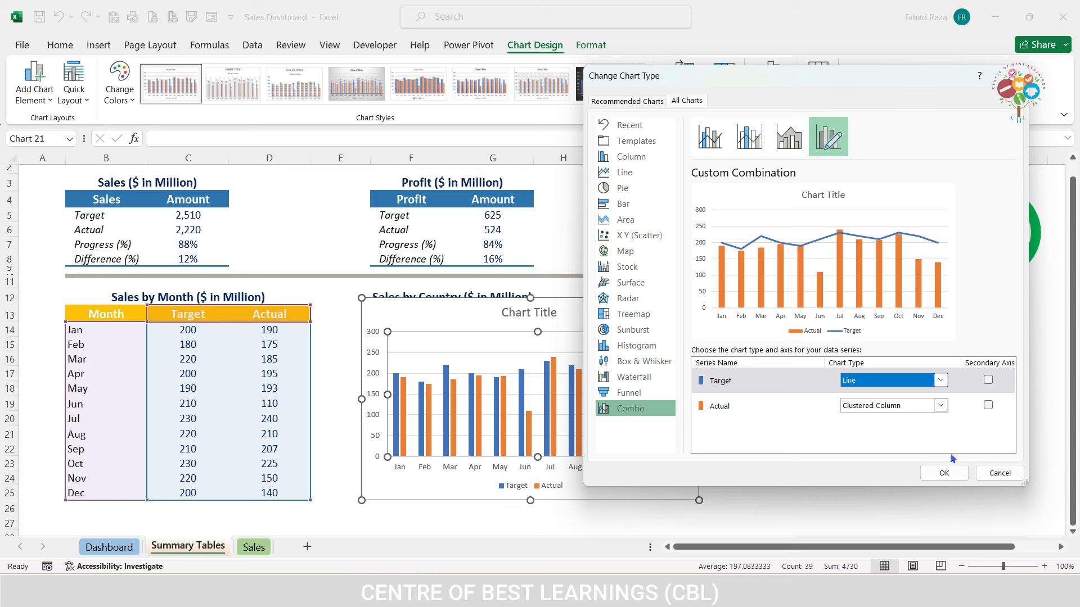
click(944, 473)
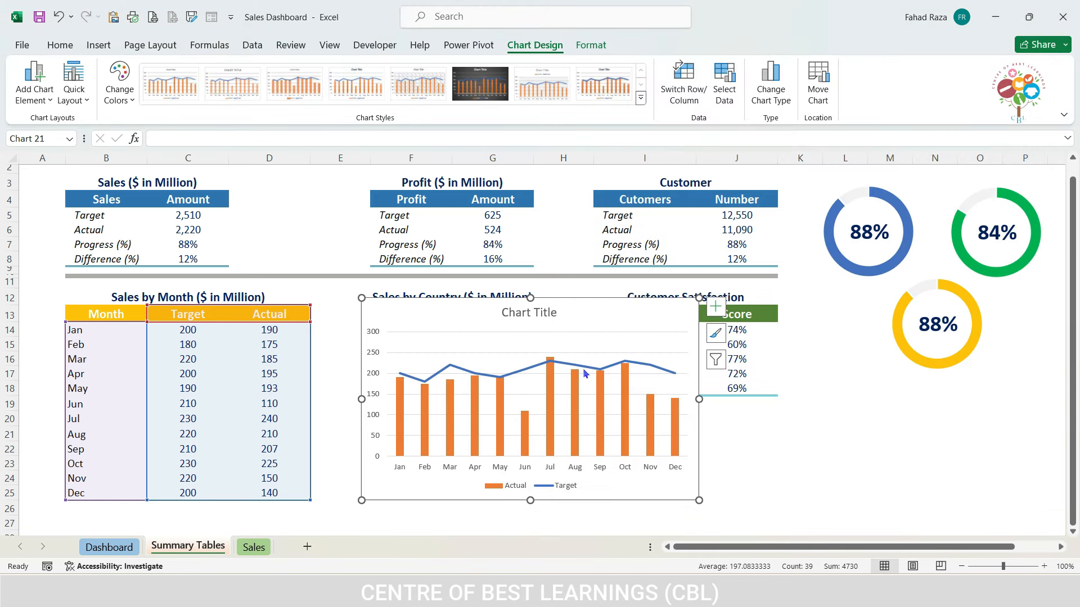
Step: Format the Target series in the monthly sales chart with No line
mouse_move(457, 371)
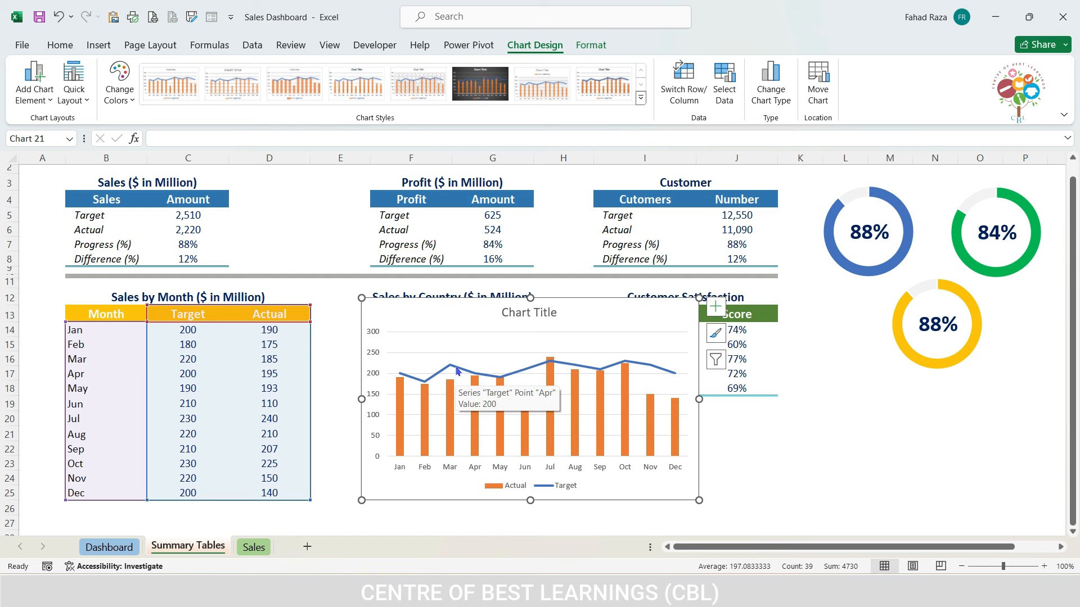
click(457, 371)
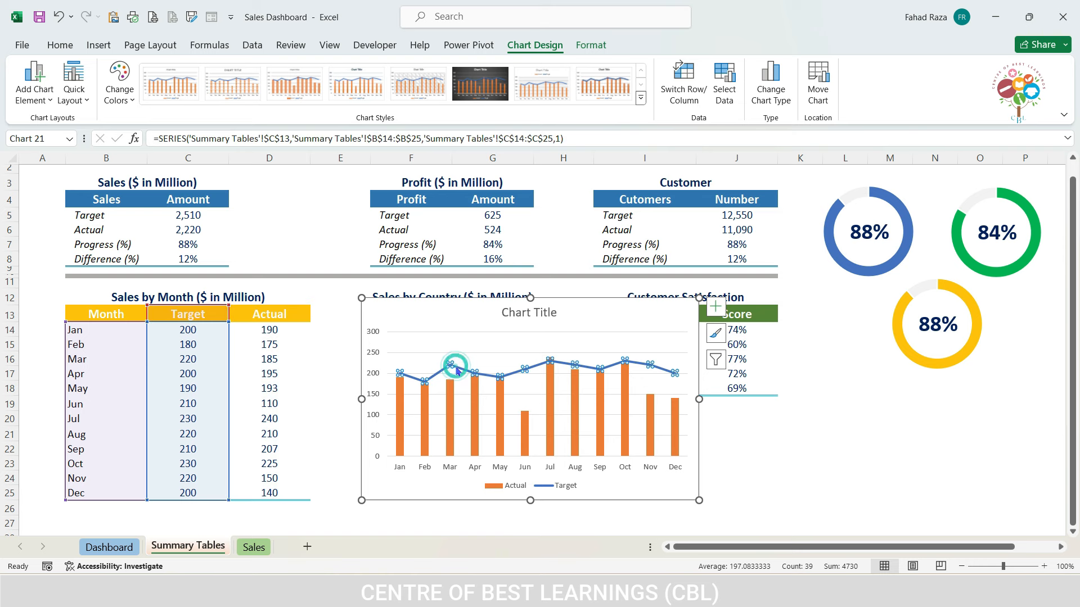
right_click(455, 367)
click(534, 521)
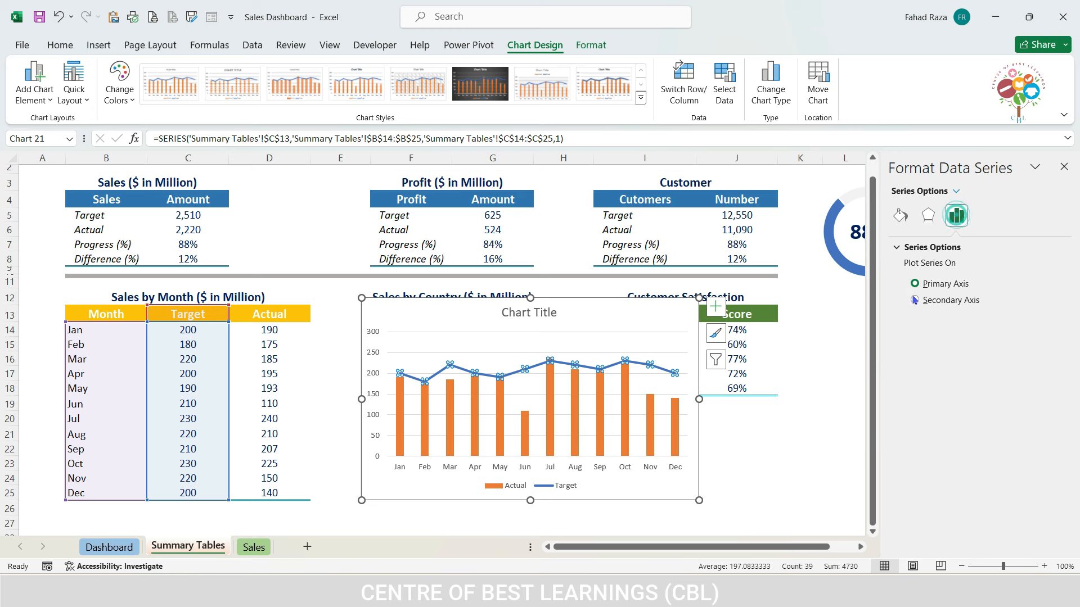
click(899, 219)
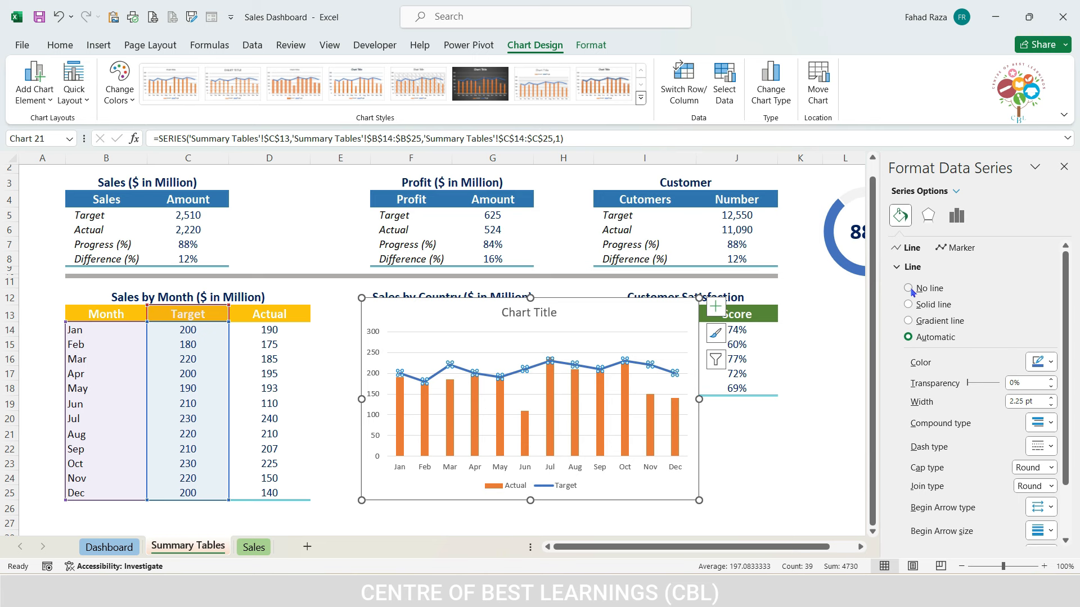
click(910, 289)
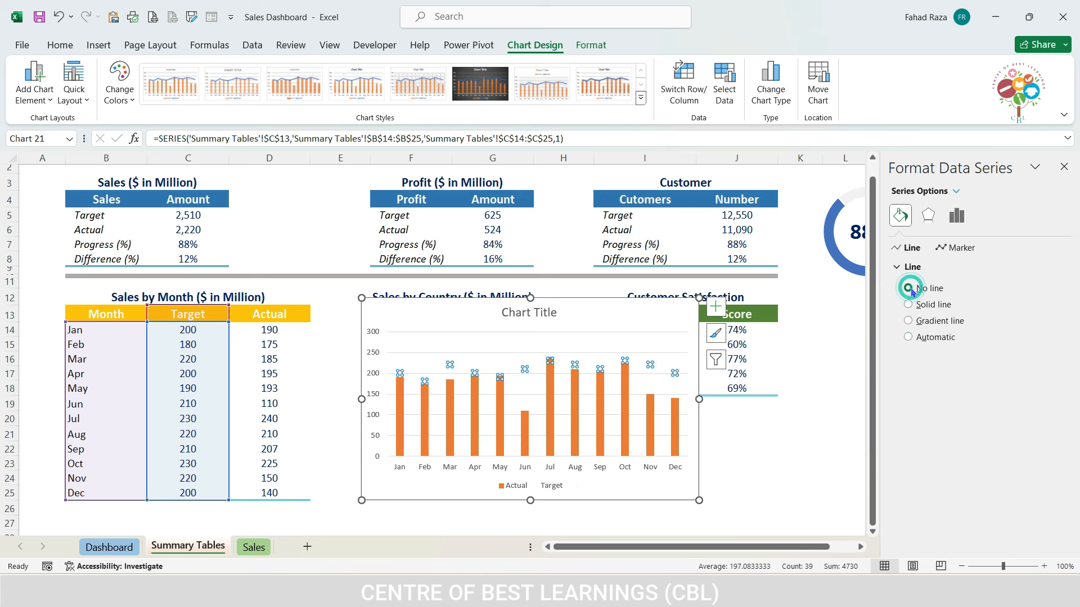
Step: Give the Target series in the monthly sales chart built-in dash markers at size 10
click(946, 248)
click(925, 266)
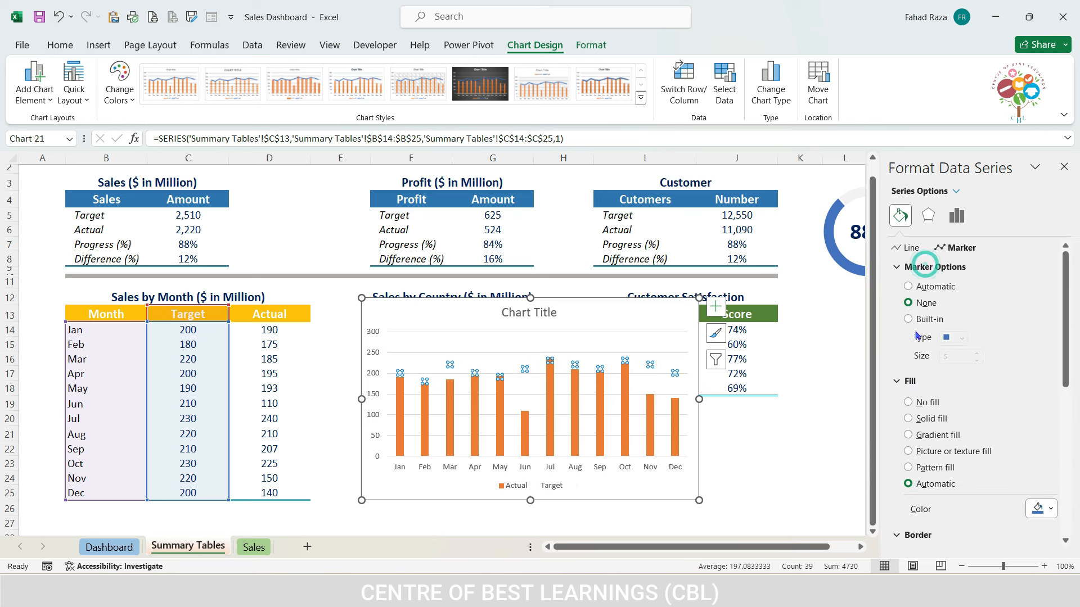
click(907, 319)
click(956, 337)
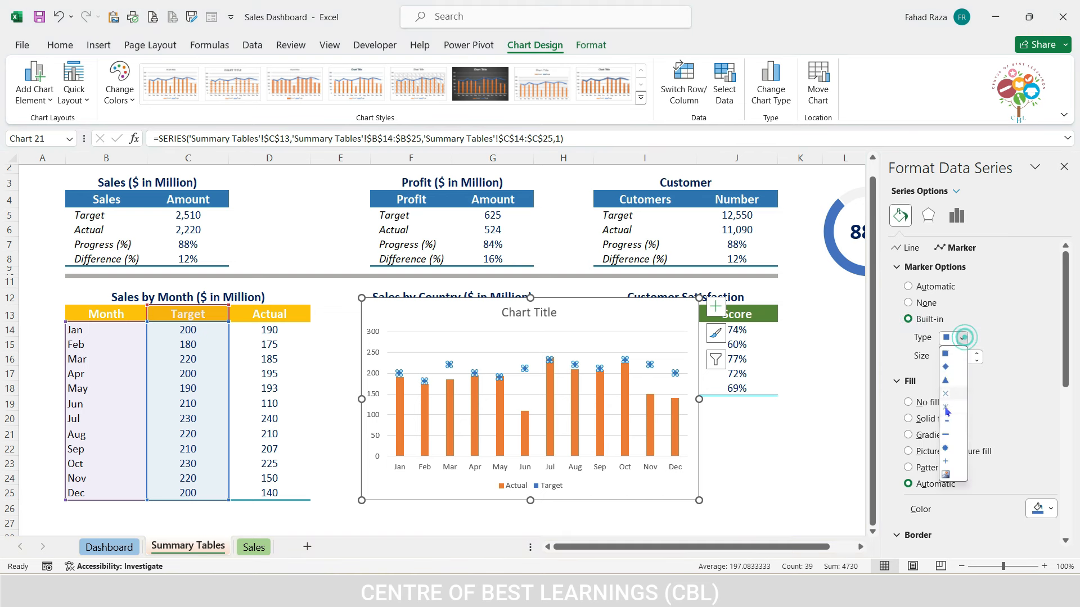
click(950, 432)
click(977, 354)
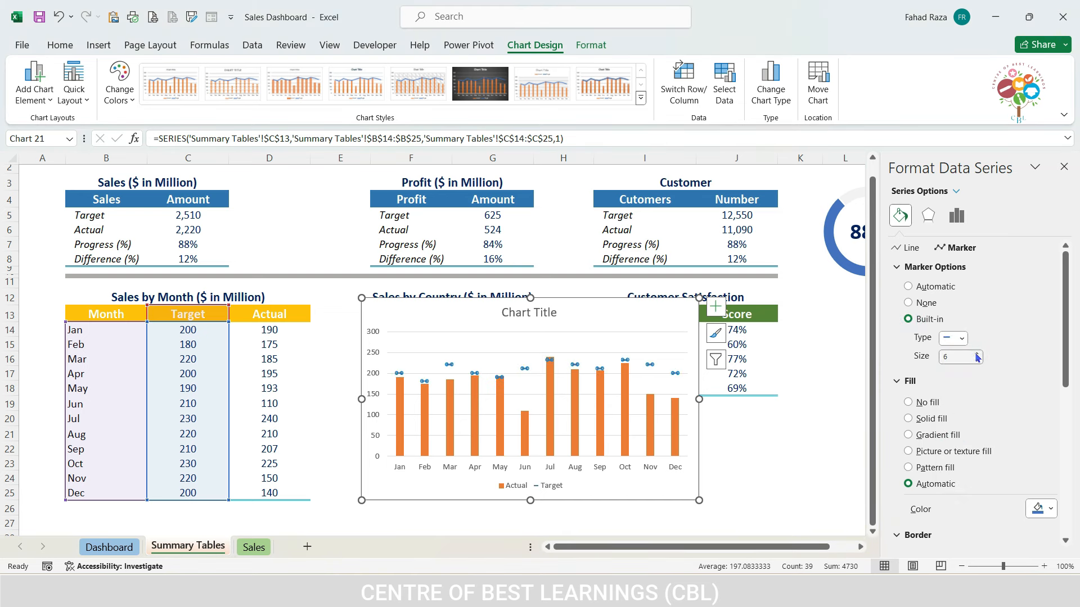
click(976, 355)
click(977, 354)
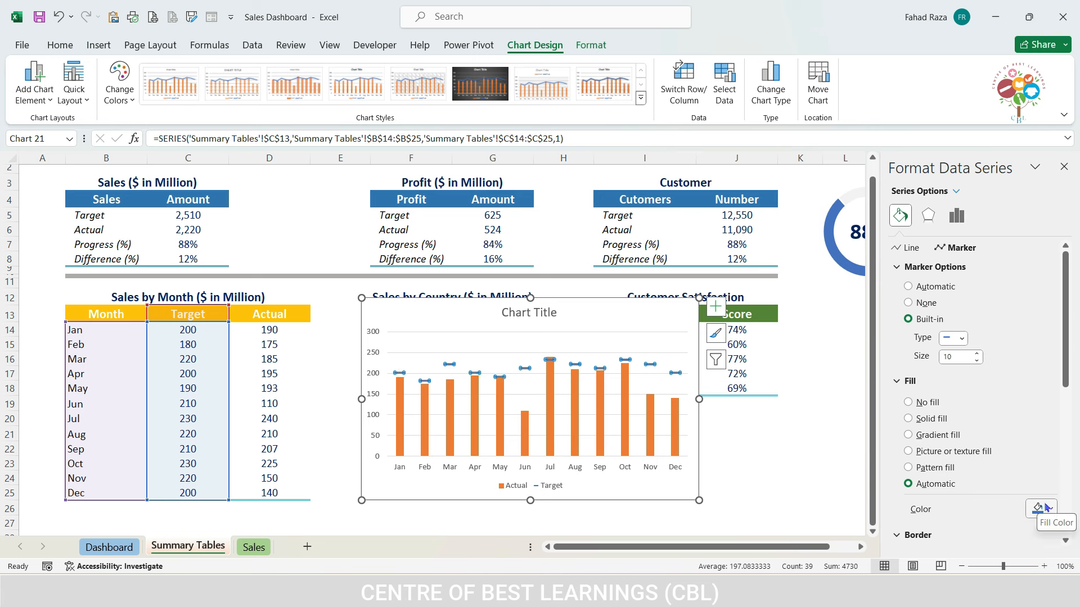
Step: Fill the Target series markers with the standard purple colour and close the series formatting
scroll(1050, 509, down, 1)
click(1049, 475)
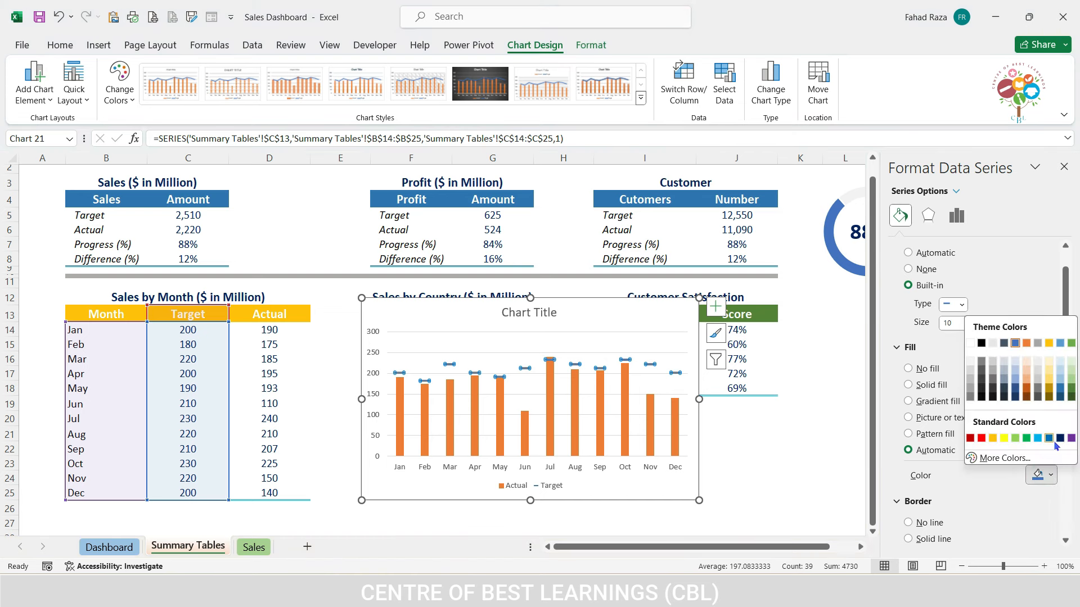
click(1071, 438)
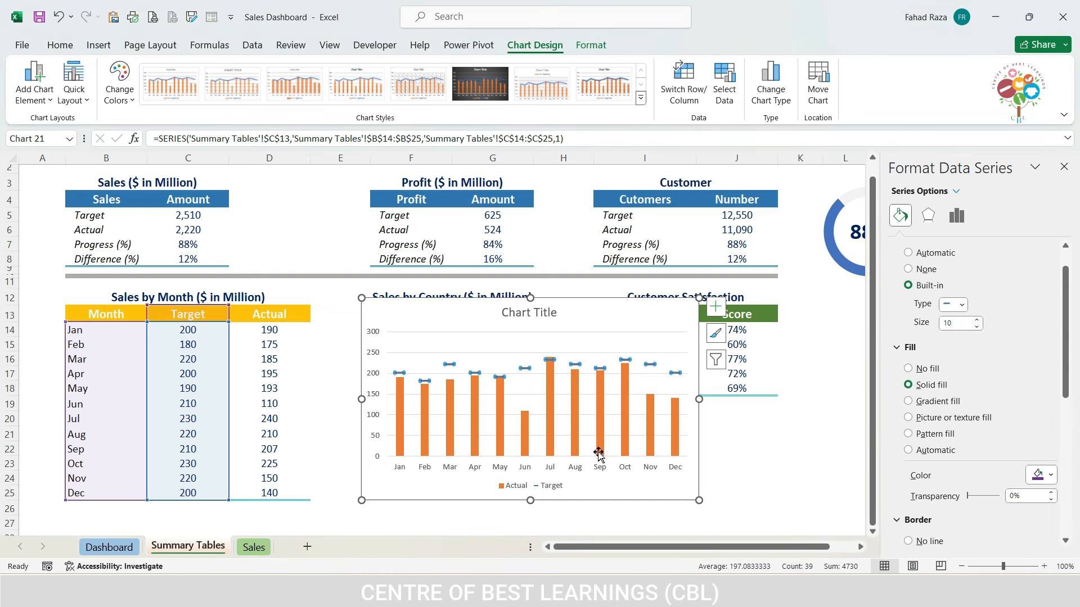
click(623, 433)
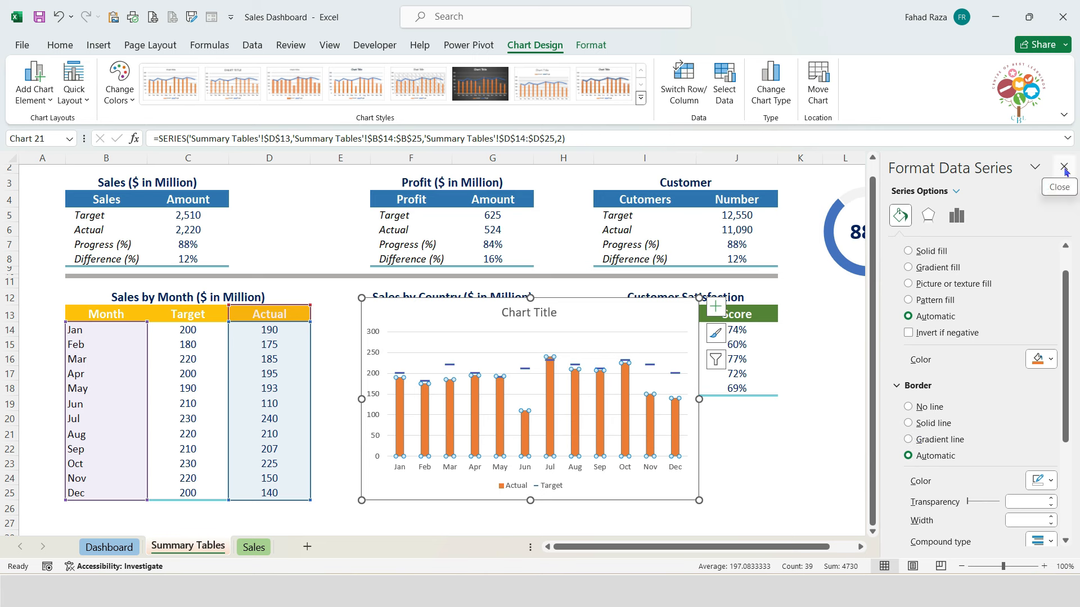
click(1064, 168)
Step: Delete the monthly sales chart's title and fit the chart, wider and shorter, over the lower rows of the Sales by Month table
click(532, 310)
key(Delete)
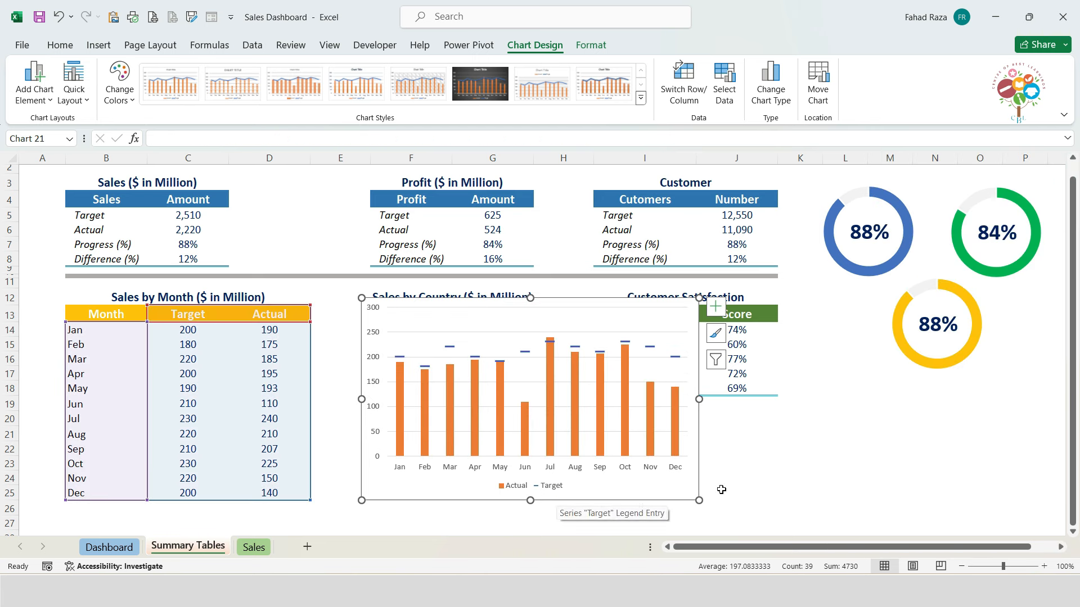
drag(699, 400, 744, 399)
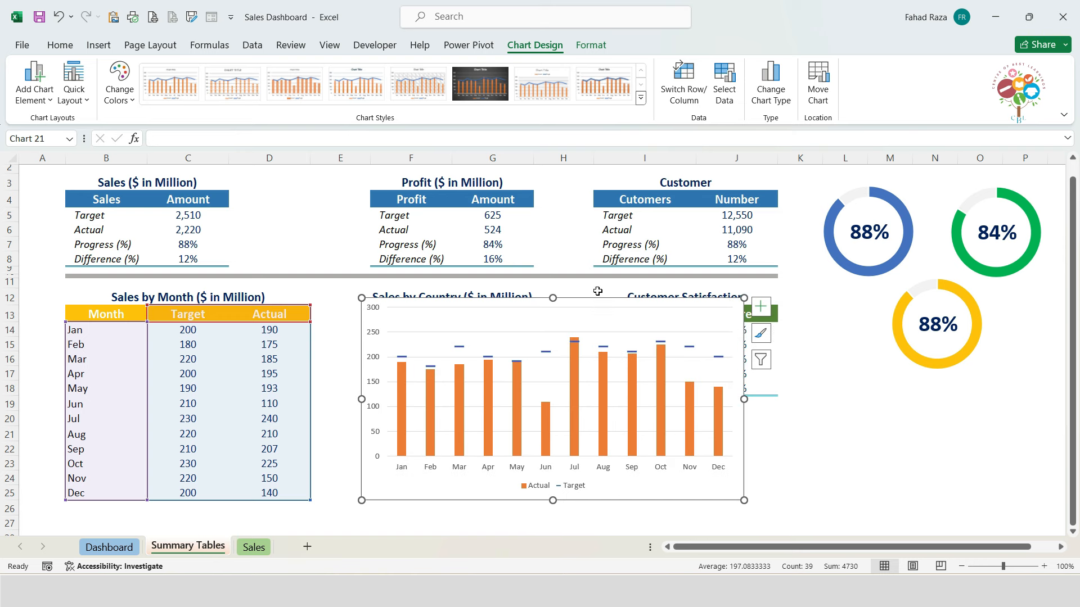
drag(553, 298, 550, 369)
drag(627, 371, 459, 384)
drag(576, 449, 540, 450)
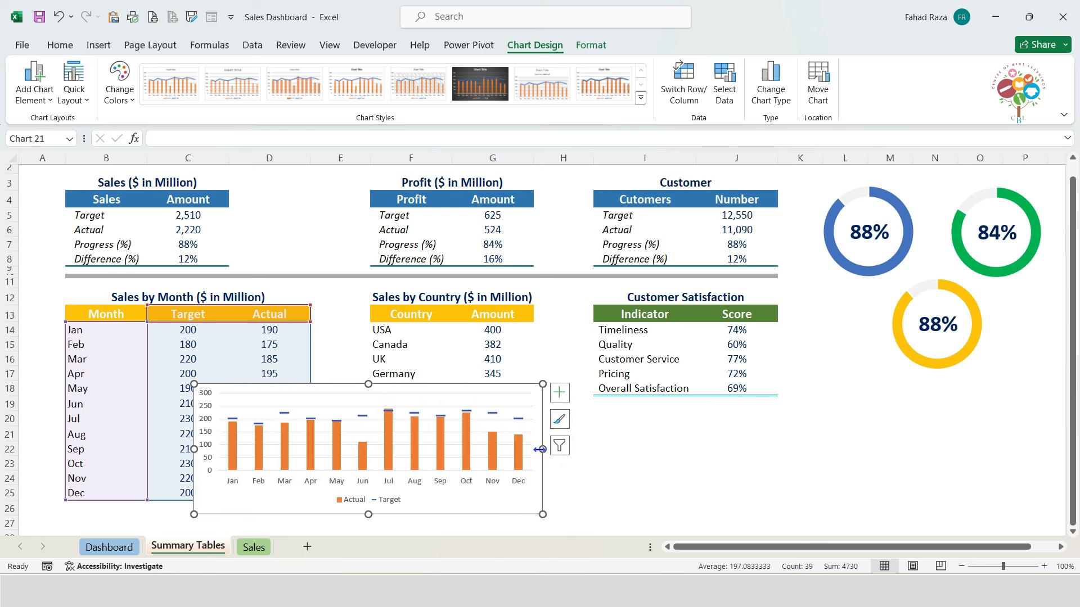
drag(486, 396, 334, 387)
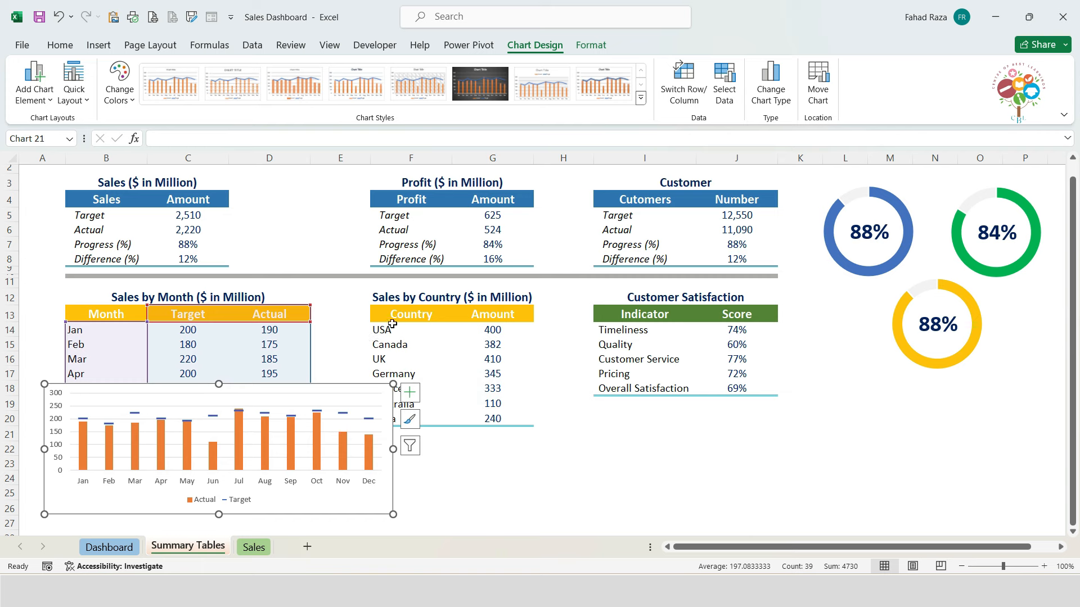
Step: Insert a Filled Map chart from the Sales by Country table, including its Country and Amount headers
drag(404, 314, 477, 417)
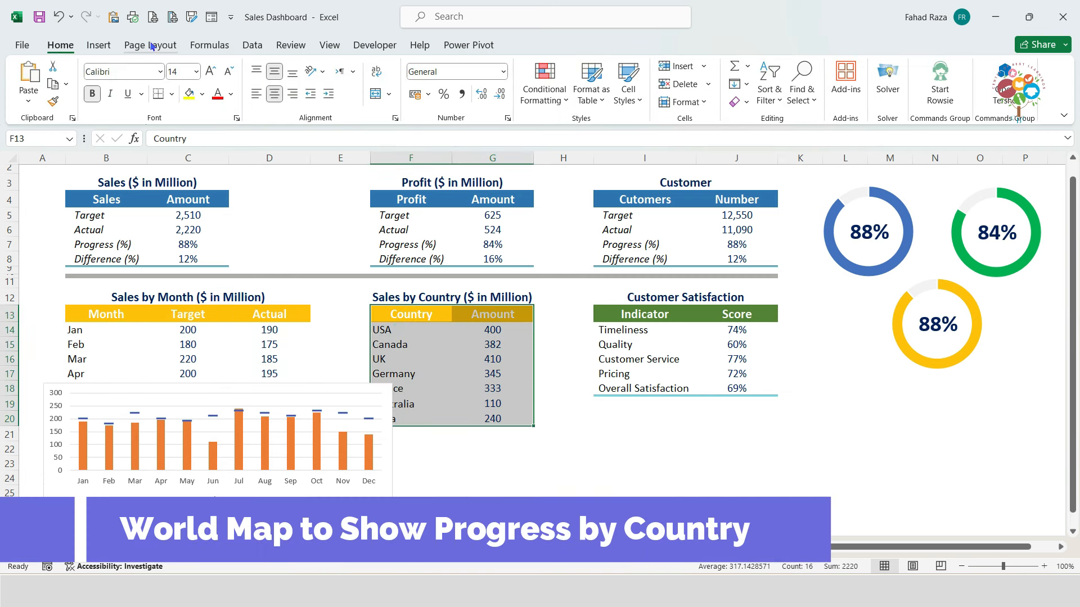
click(99, 45)
click(512, 84)
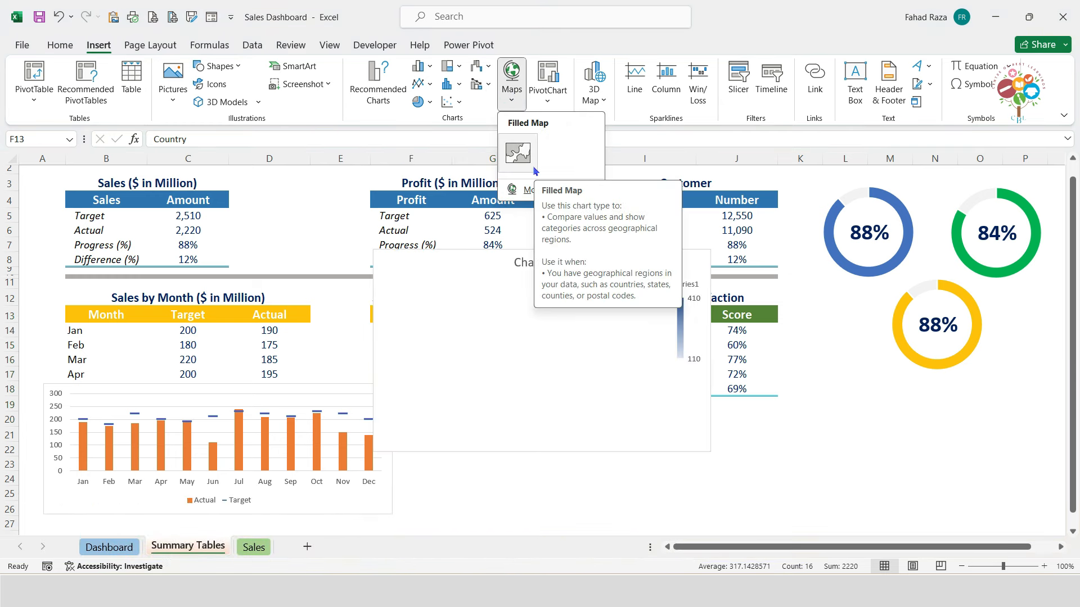
click(525, 188)
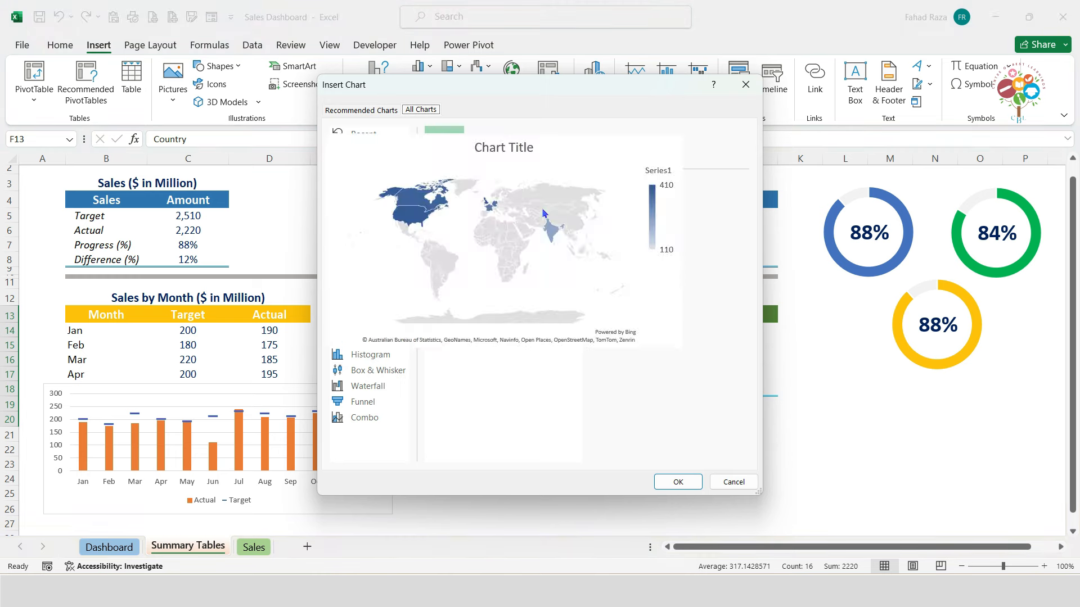
mouse_move(536, 245)
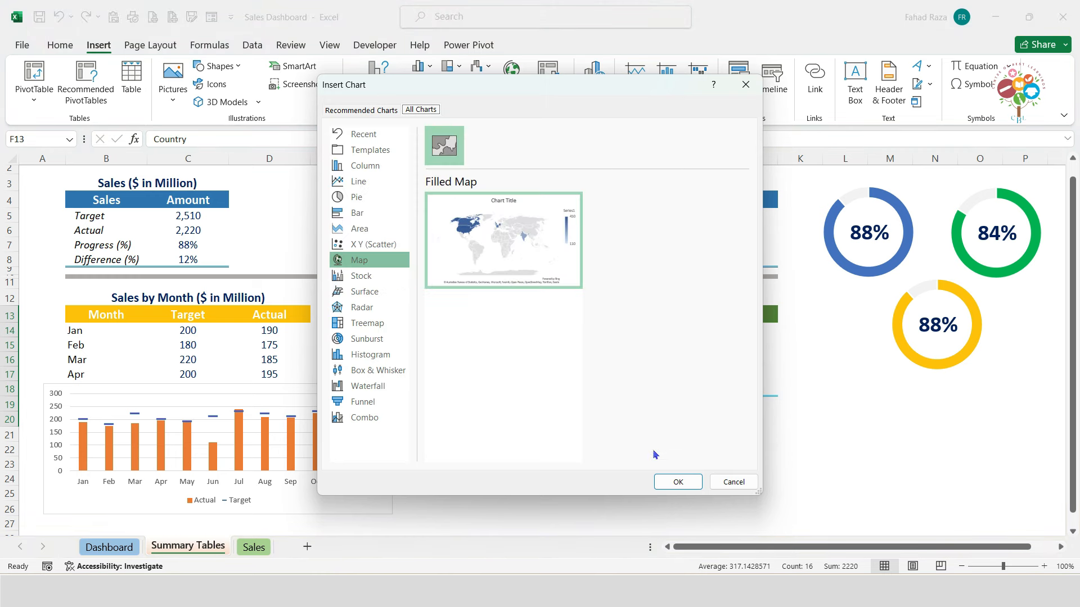
click(678, 484)
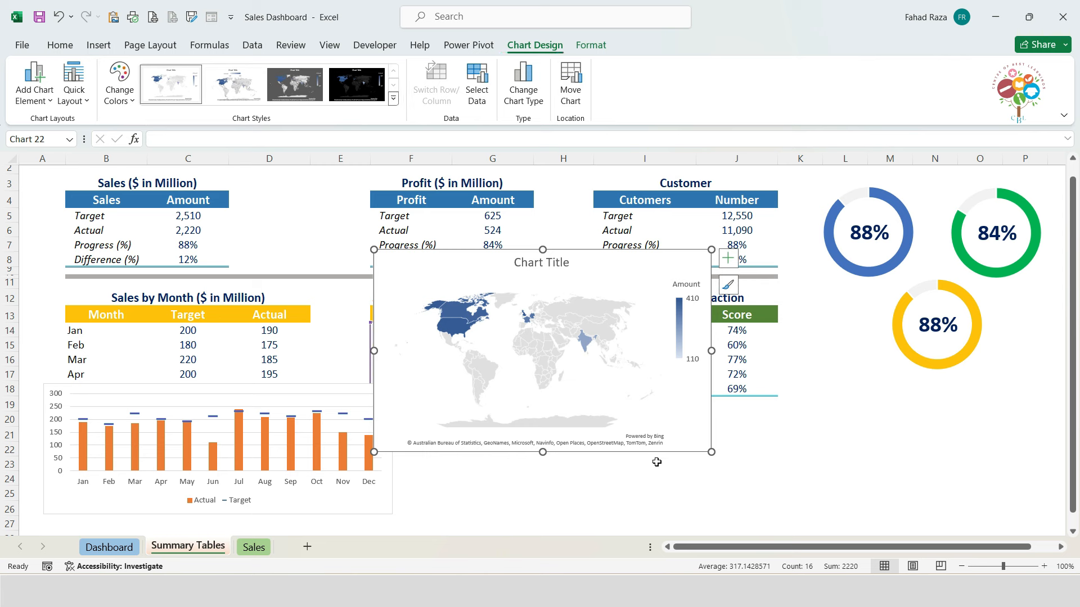
Step: Delete the map chart's title, then shrink the map and place it beside the monthly sales chart
click(565, 269)
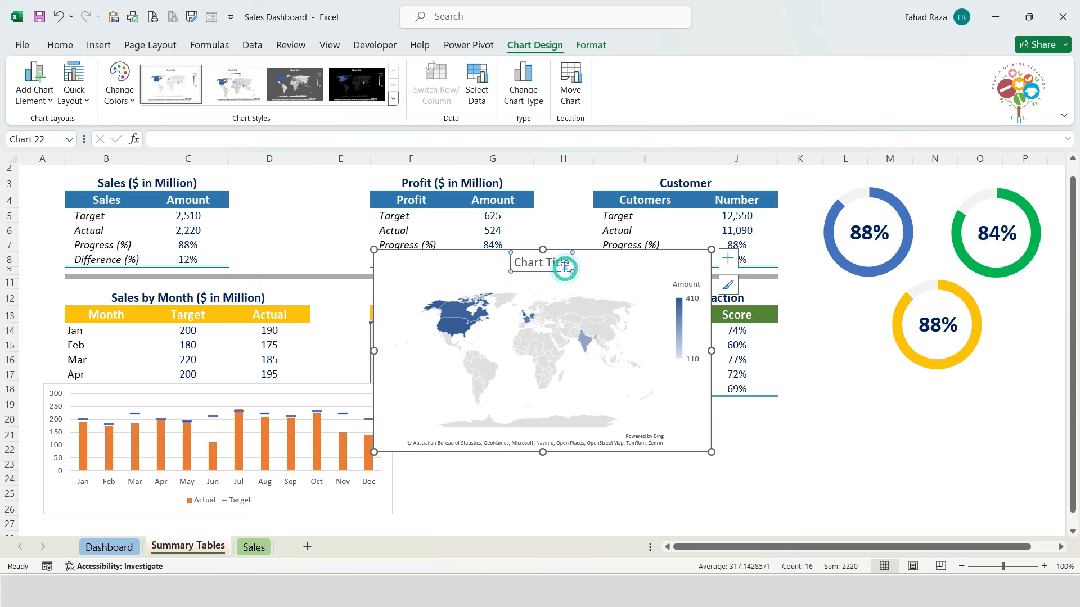
key(Delete)
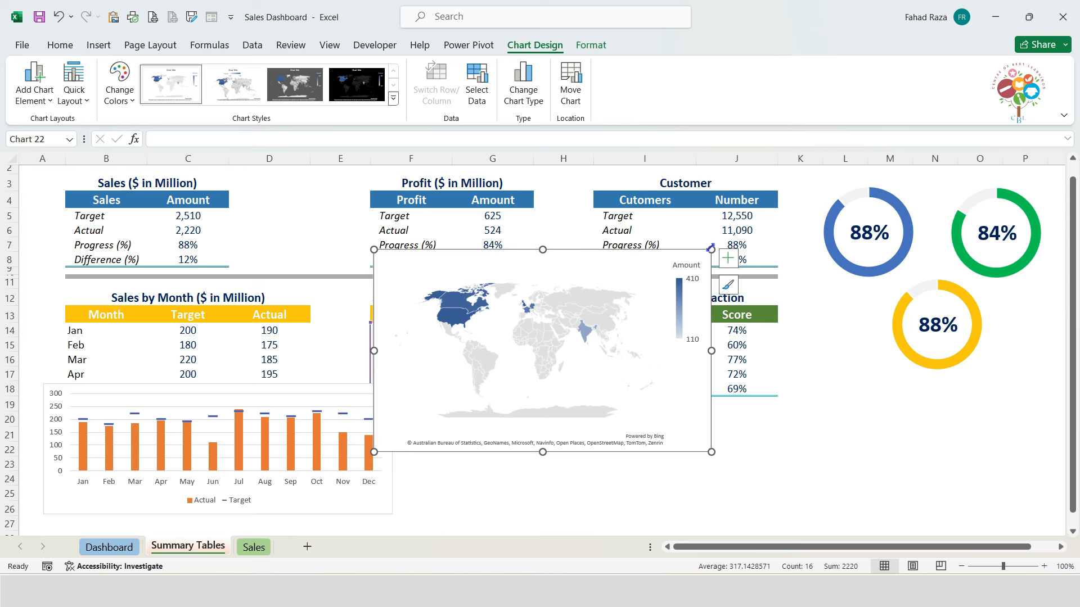
drag(710, 249, 668, 311)
click(593, 318)
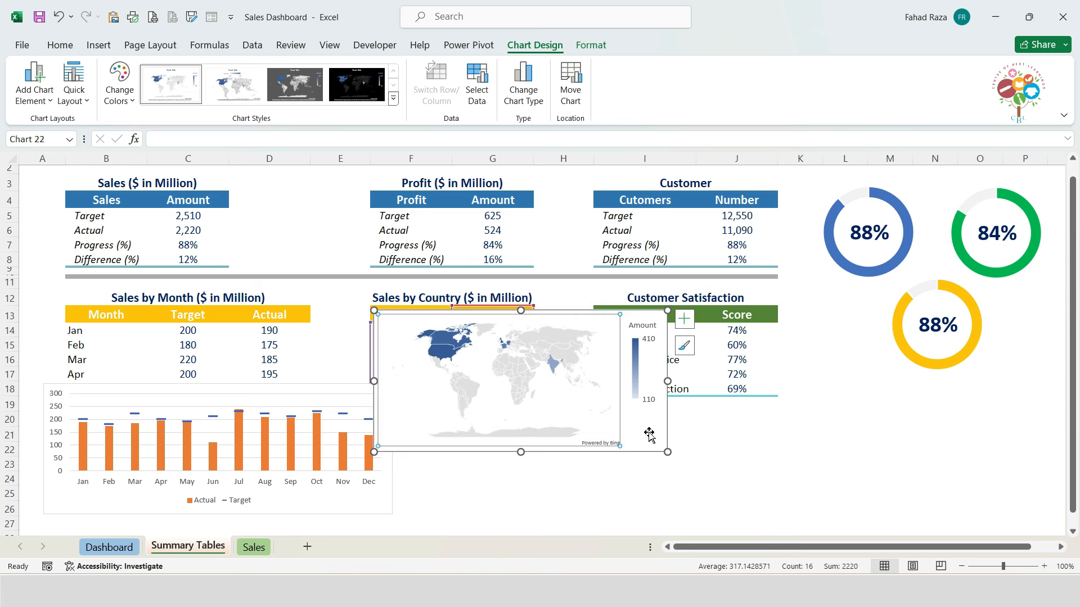
click(731, 436)
drag(658, 434, 692, 506)
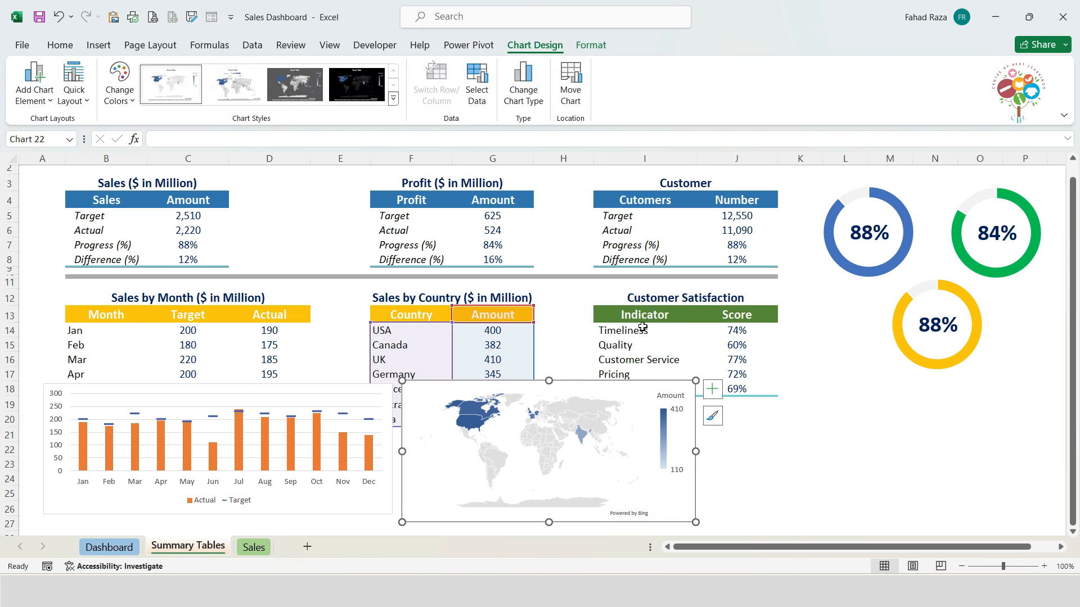
Step: Insert a Radar with Markers chart from the Customer Satisfaction table's Indicator and Score columns
drag(645, 321, 737, 391)
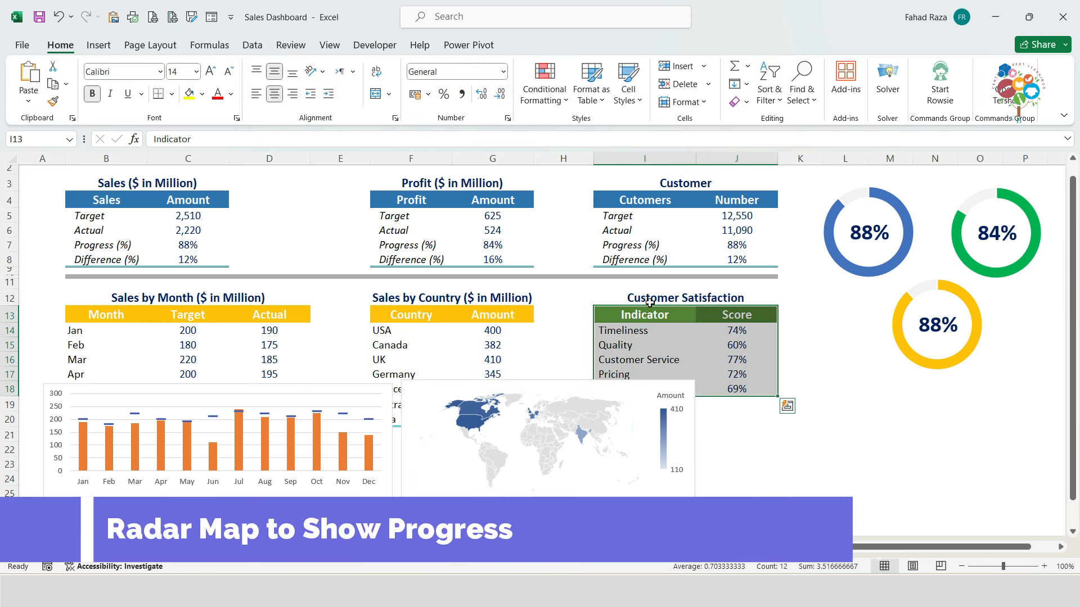
click(103, 46)
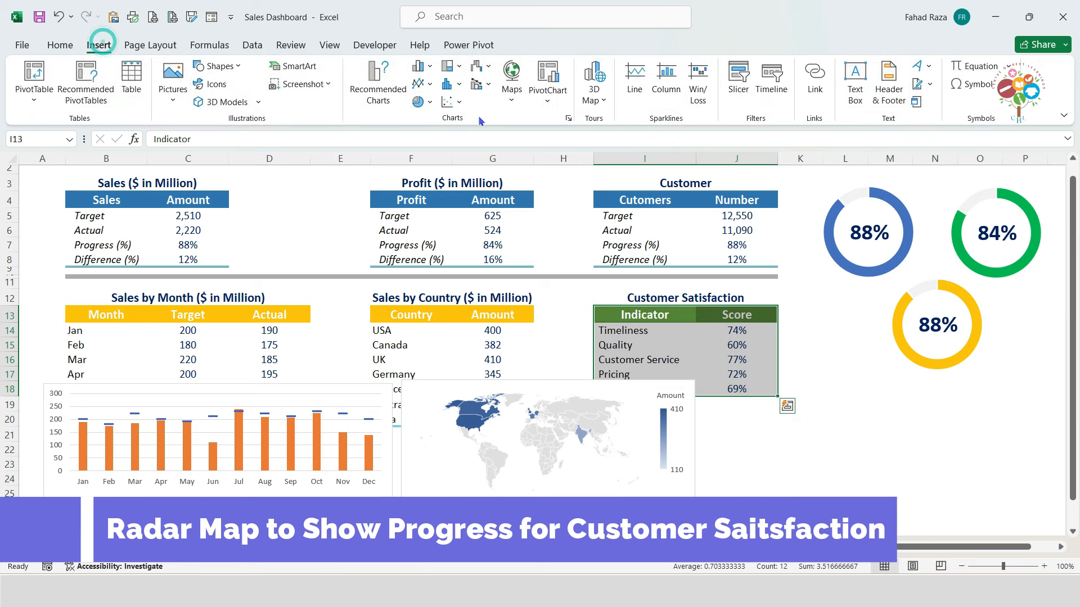
click(568, 118)
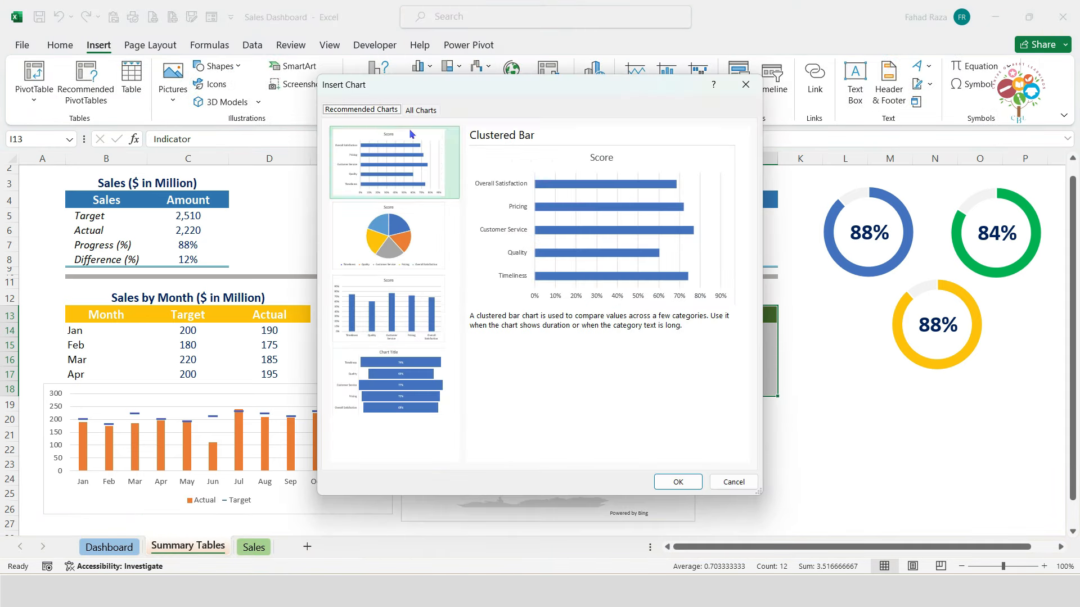
click(421, 110)
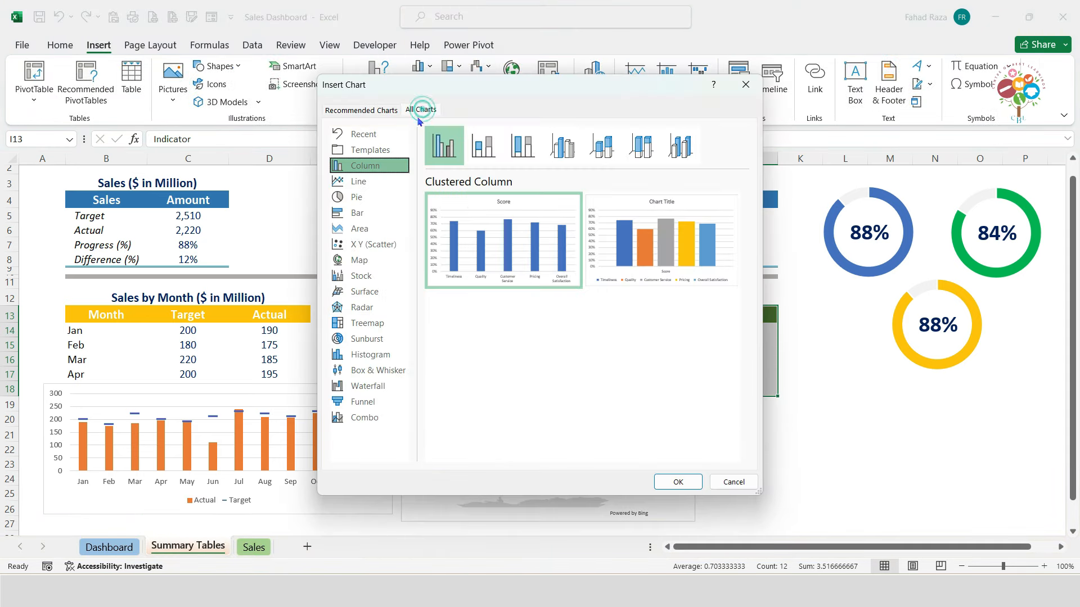
click(363, 295)
click(363, 308)
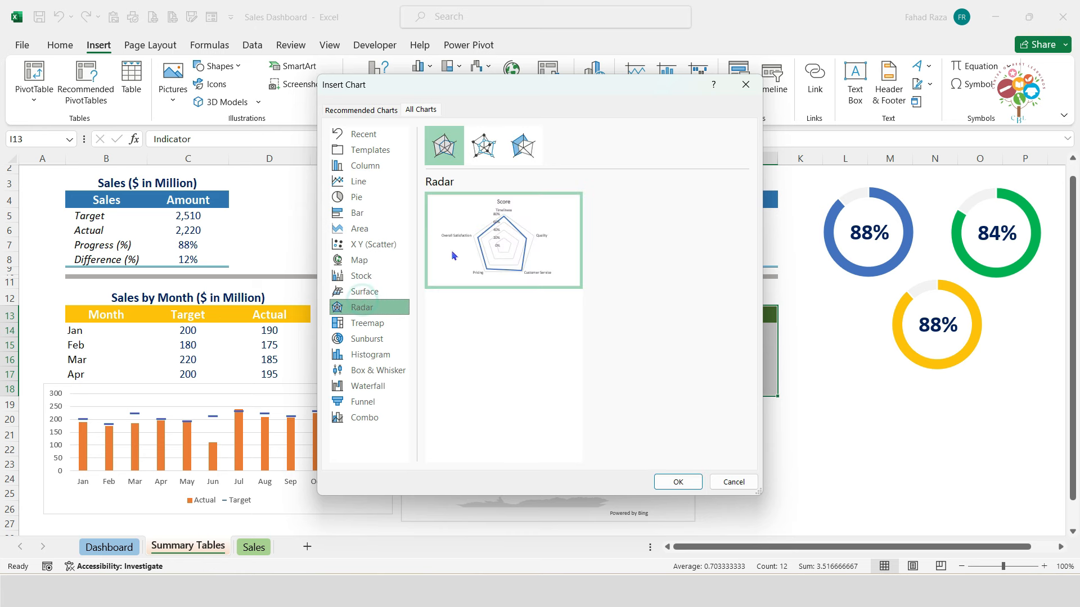
click(485, 151)
click(522, 145)
click(475, 145)
click(444, 145)
click(481, 146)
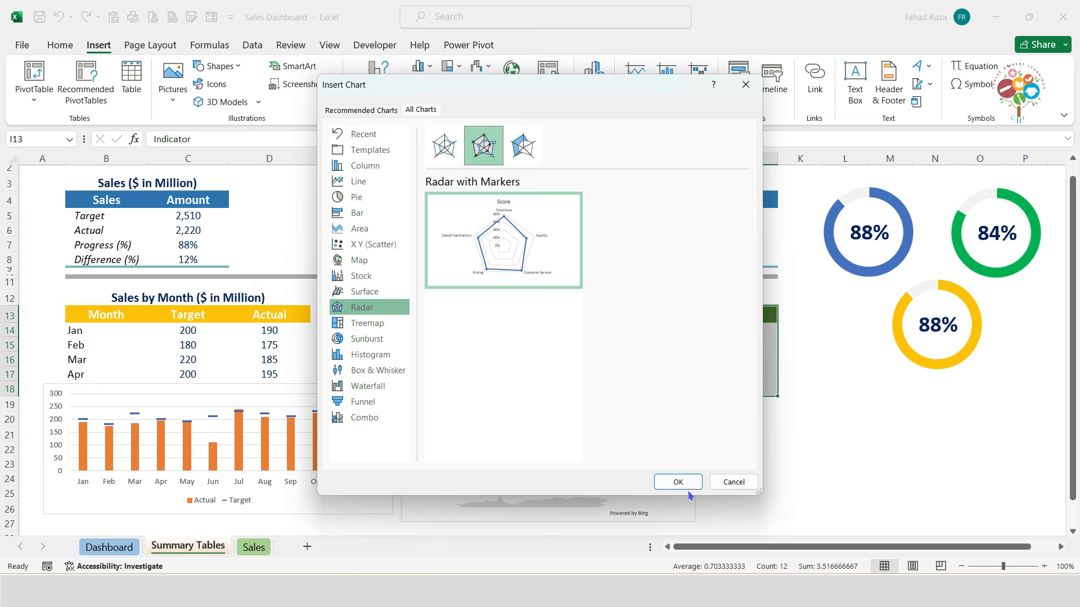
click(683, 484)
Step: Shrink the radar chart, place it below the doughnuts beside the map, and delete its title
drag(376, 452, 496, 384)
drag(638, 260, 862, 379)
key(Delete)
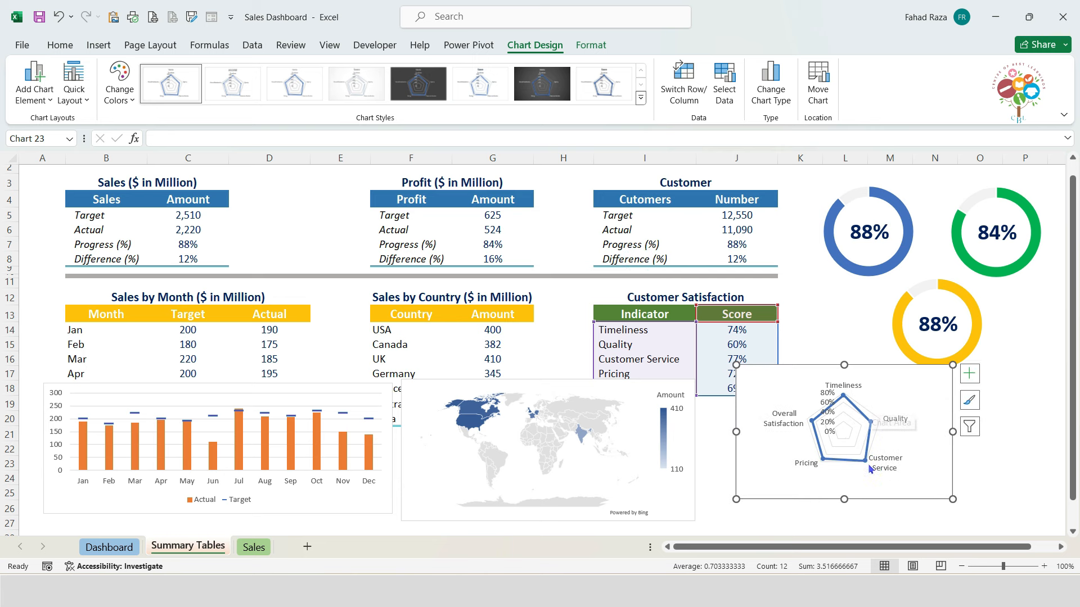
Step: Delete the percentage value axis from the customer satisfaction radar chart and deselect the chart
click(824, 432)
click(825, 428)
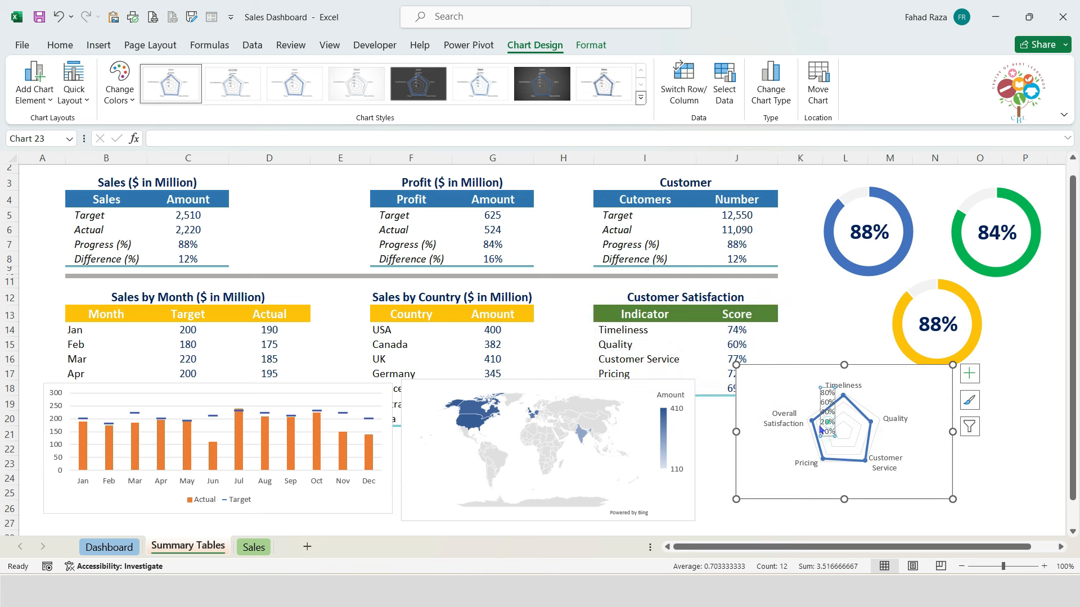
click(1021, 390)
click(827, 401)
click(824, 397)
key(Delete)
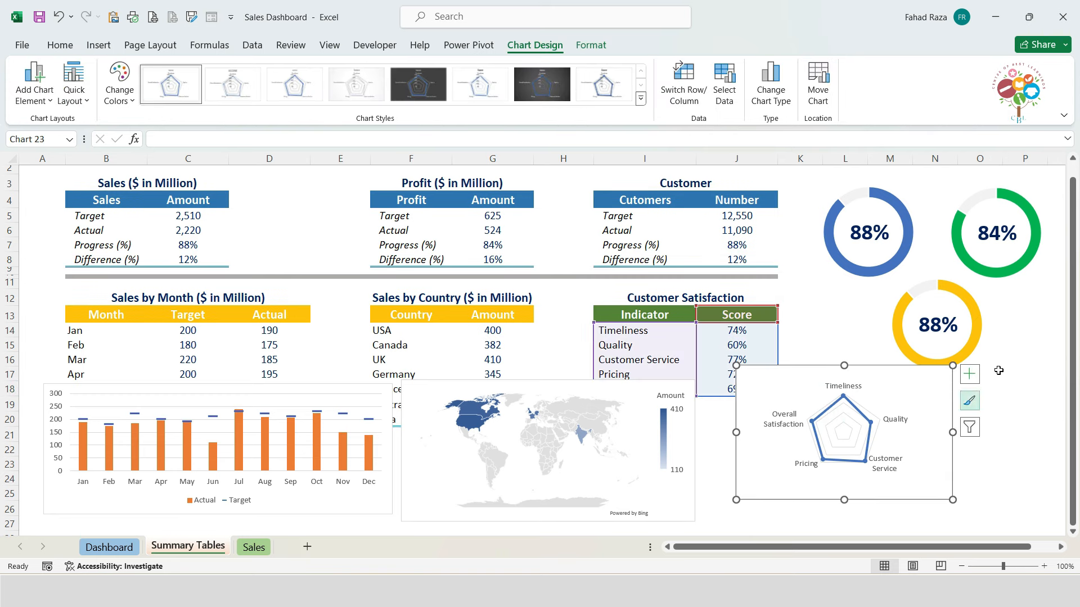
click(1020, 342)
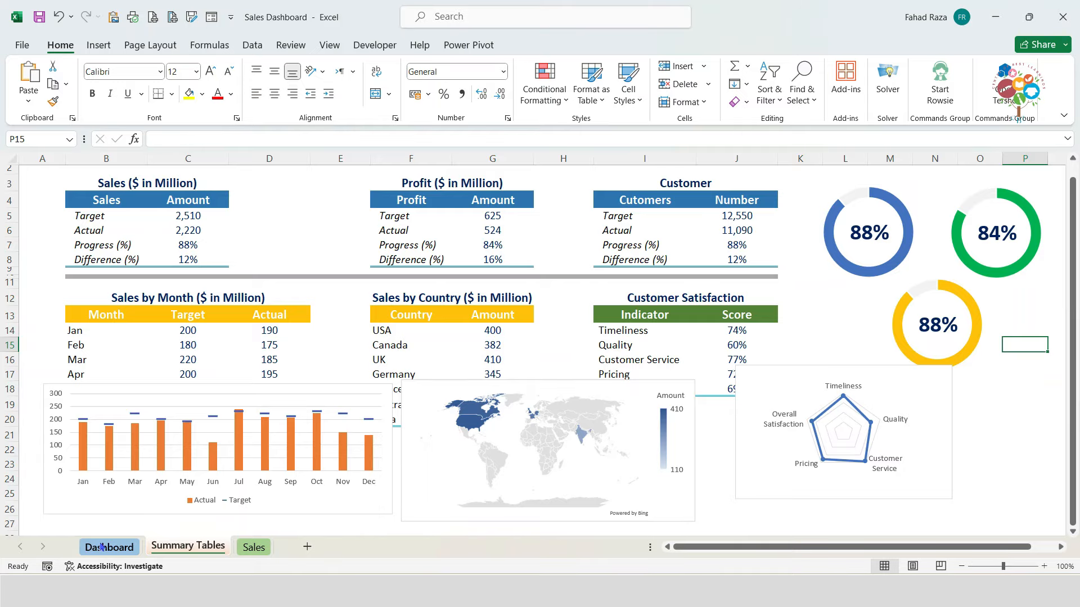
Step: Switch to the Dashboard sheet and hide its gridlines
click(101, 547)
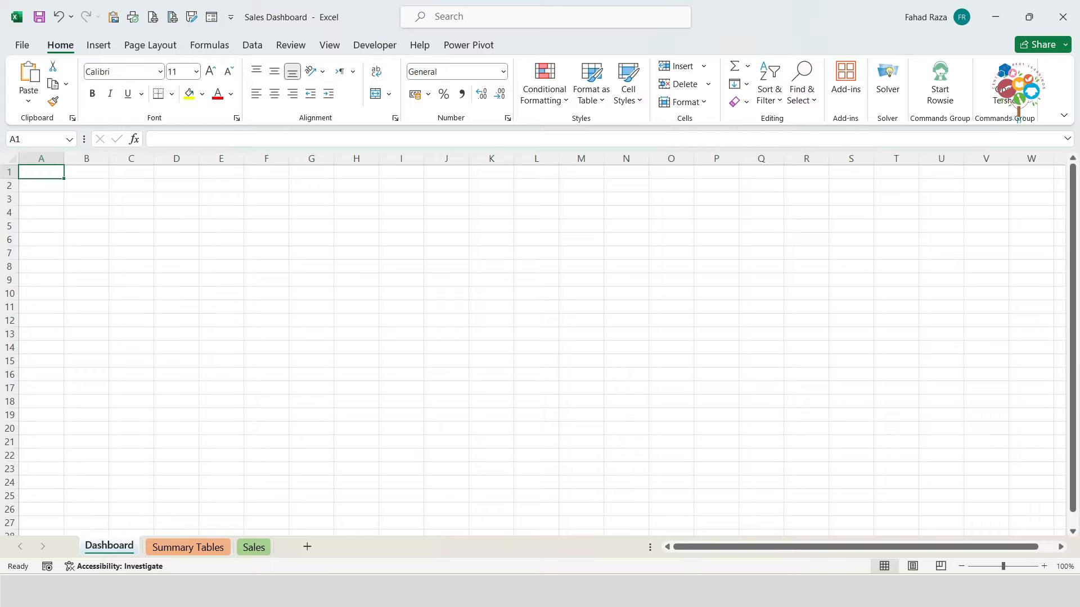
click(12, 159)
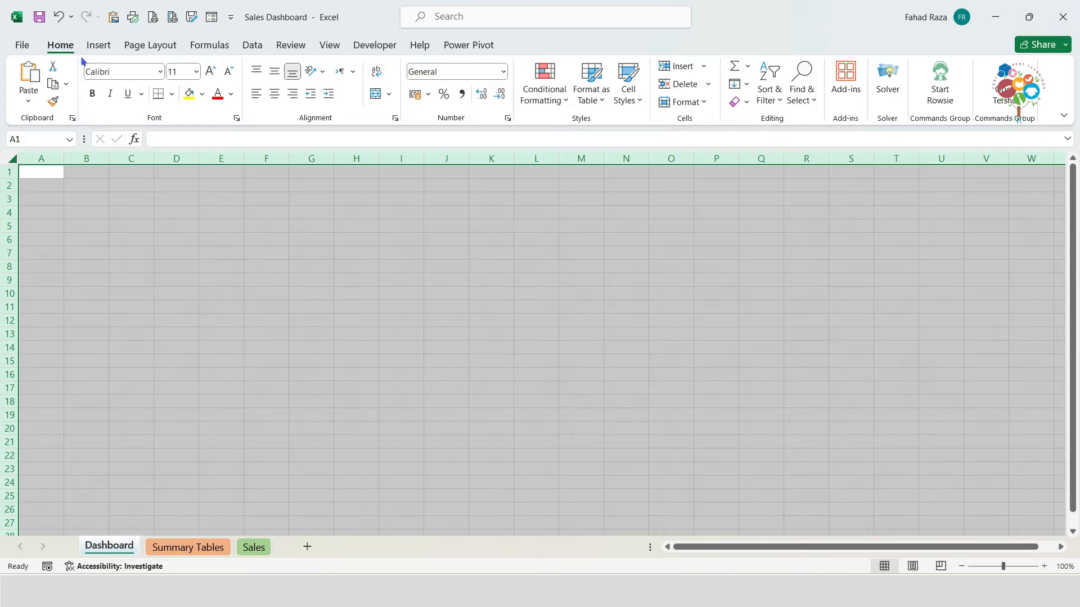
click(253, 45)
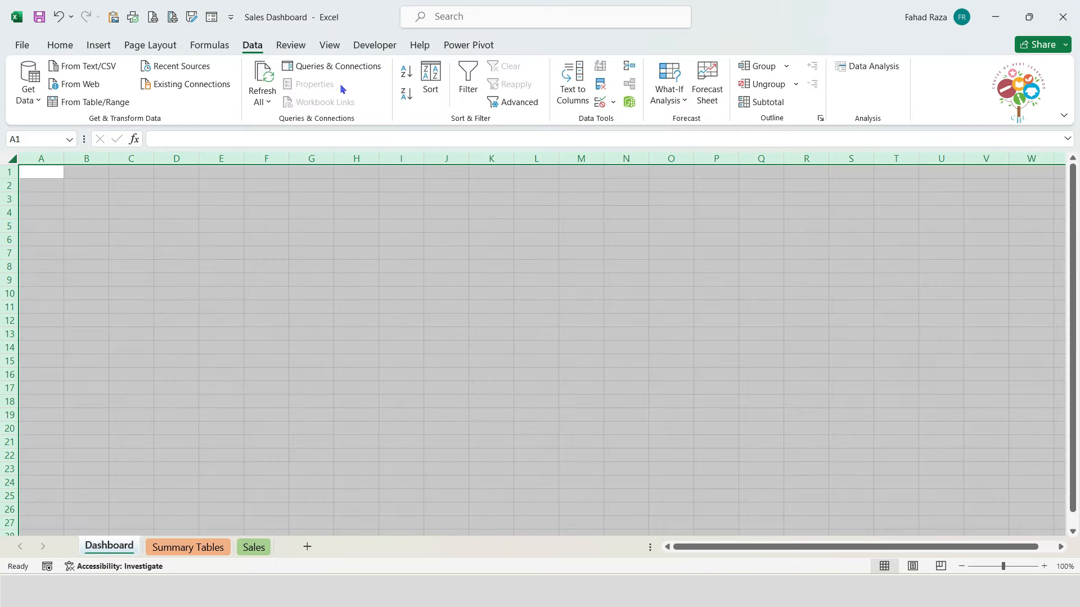
click(330, 45)
click(170, 83)
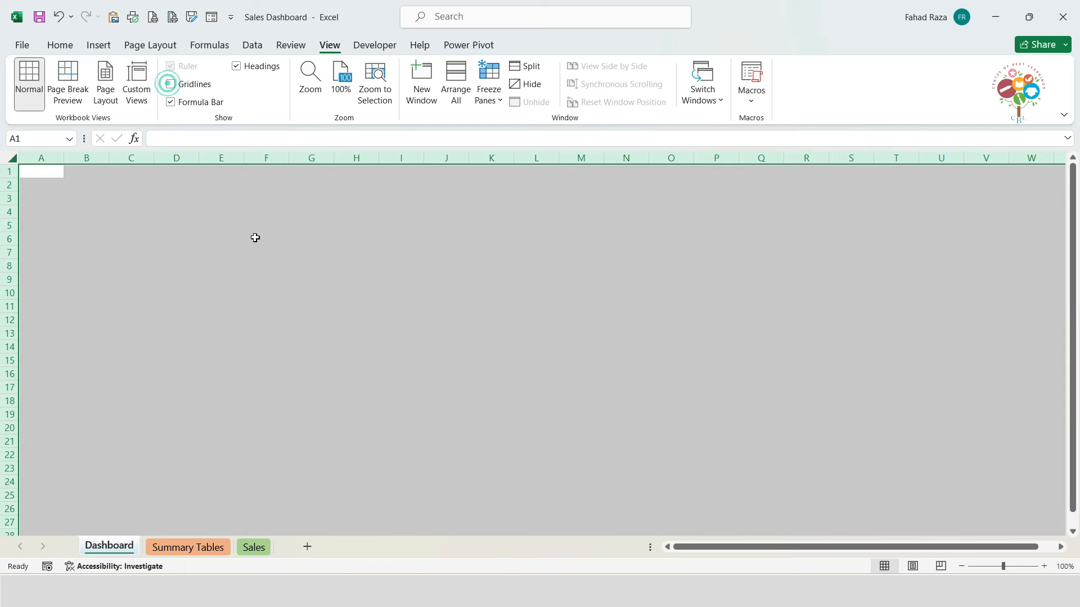
click(126, 249)
Step: Draw a rounded rectangle banner about 29 cm wide and 2 cm high across columns C to S near the sheet's top edge
click(99, 45)
click(218, 66)
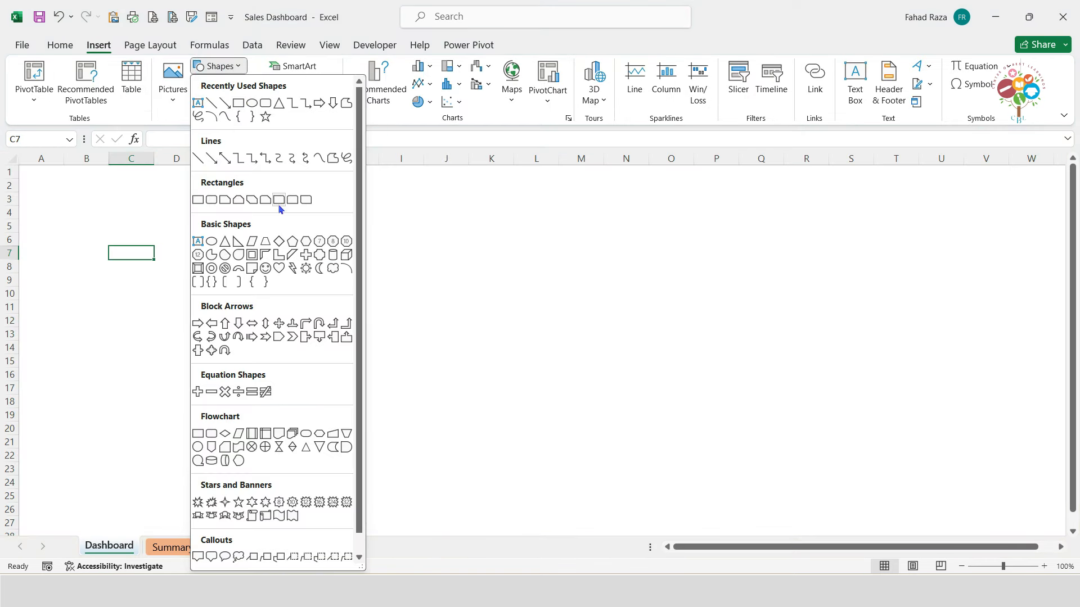
click(213, 201)
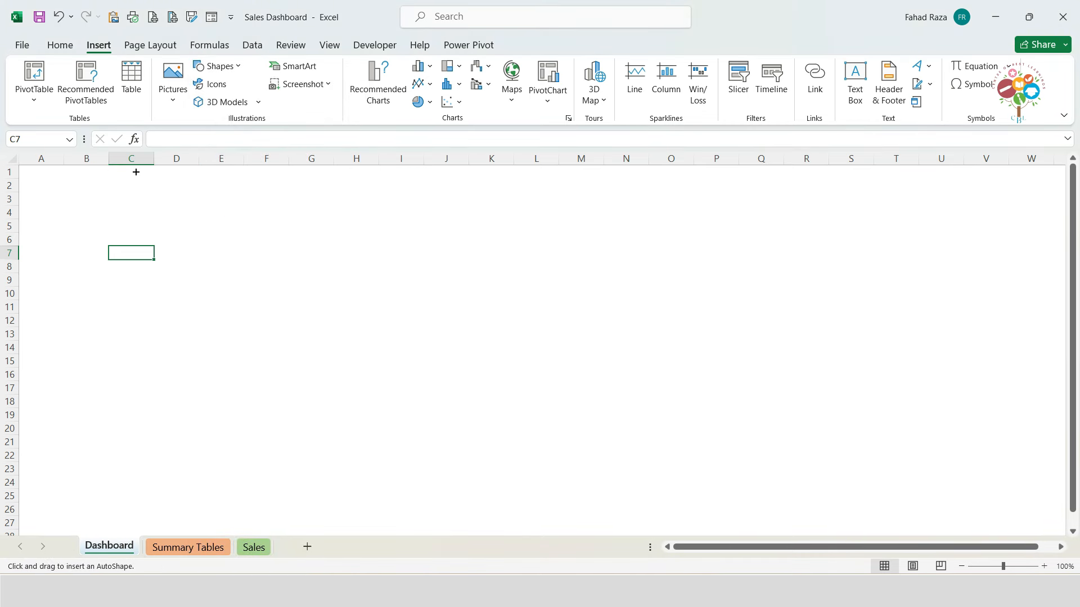
drag(109, 171, 879, 223)
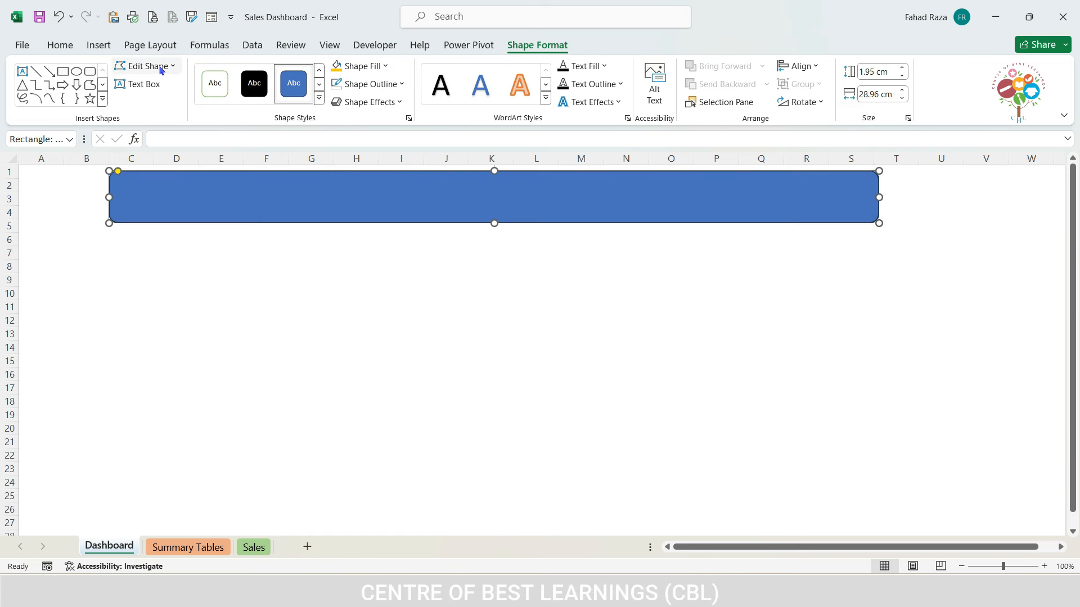
Step: Fill all cells of the Dashboard sheet with black
click(360, 66)
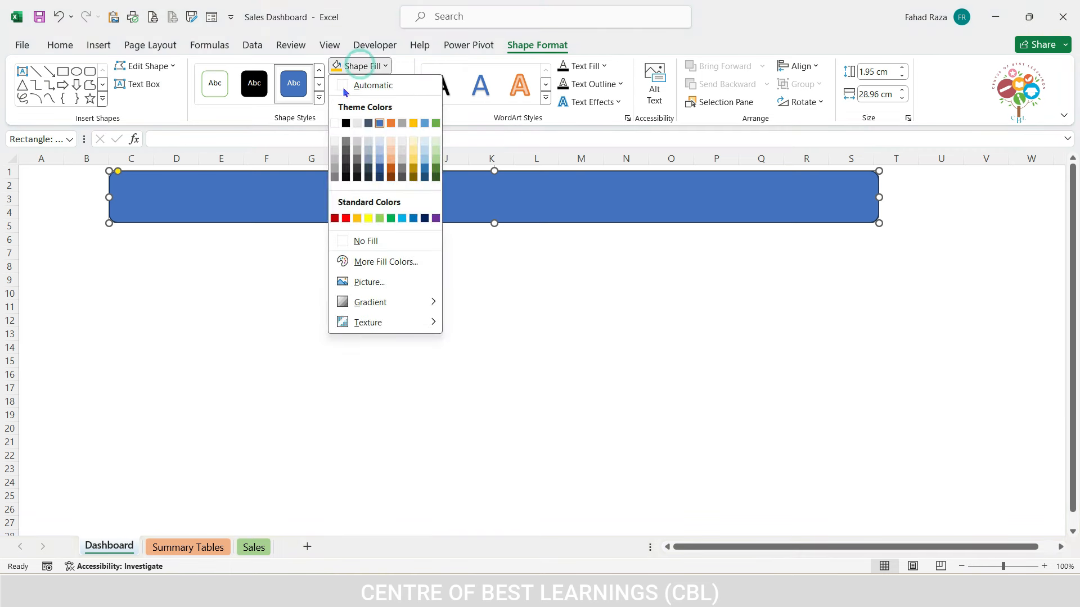
click(10, 161)
click(10, 161)
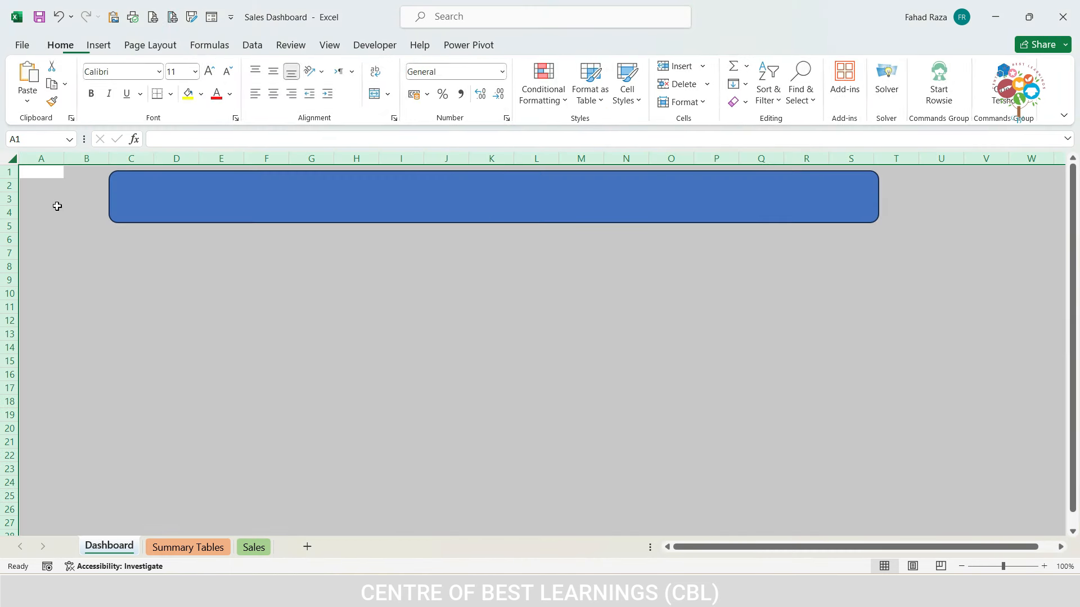
click(203, 95)
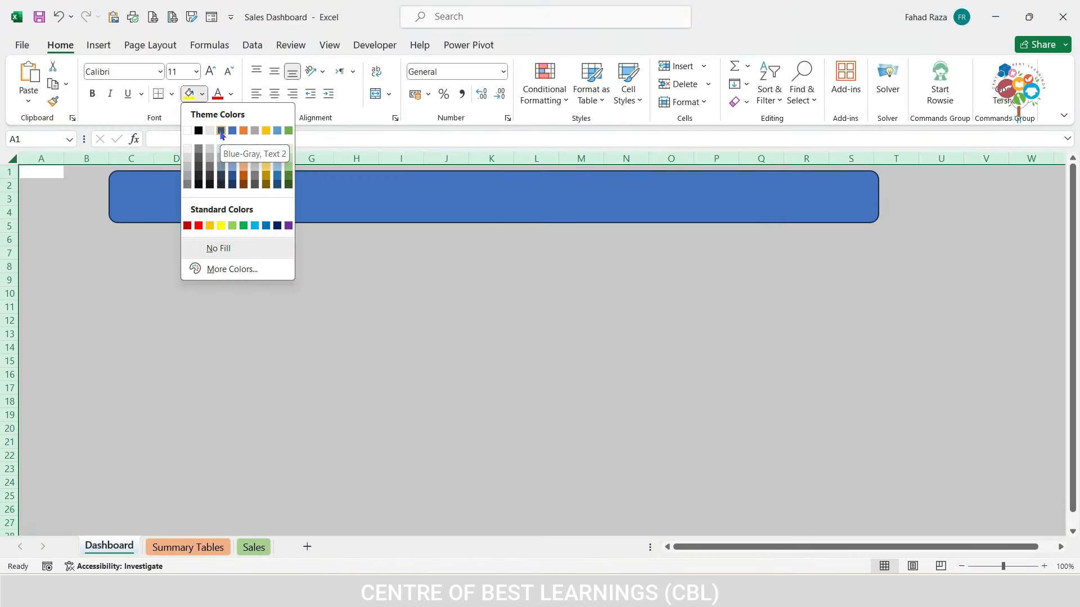
click(199, 131)
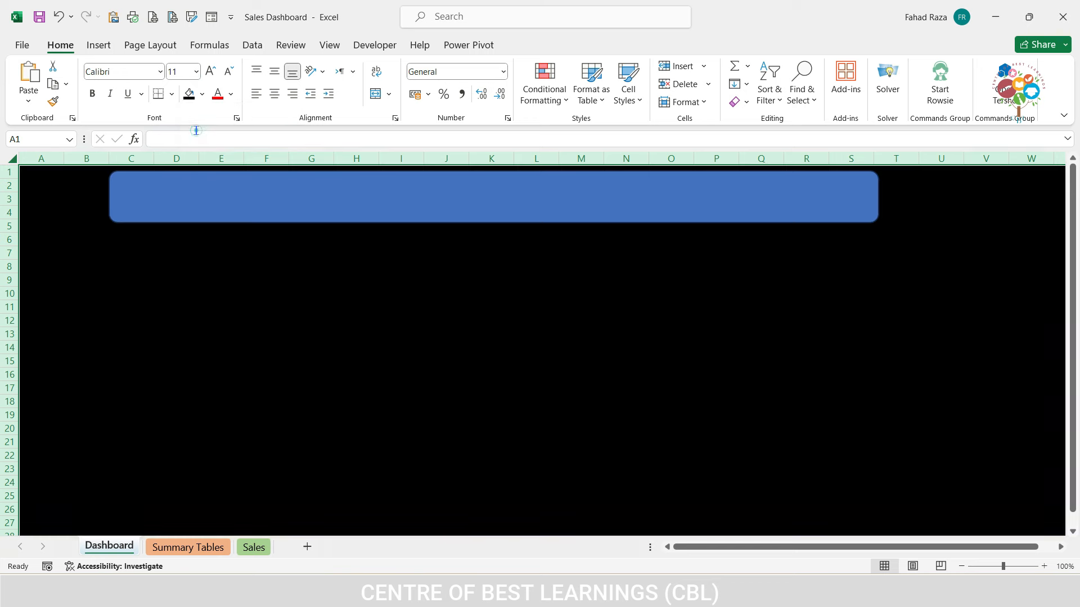
Step: Change the rounded banner shape's fill colour to white
click(291, 204)
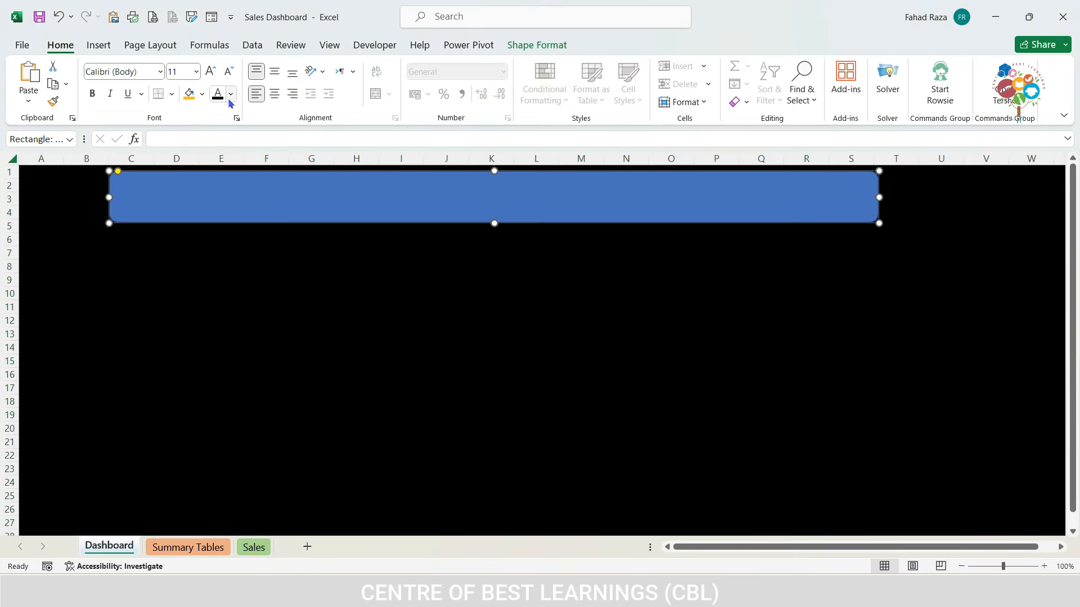
click(202, 95)
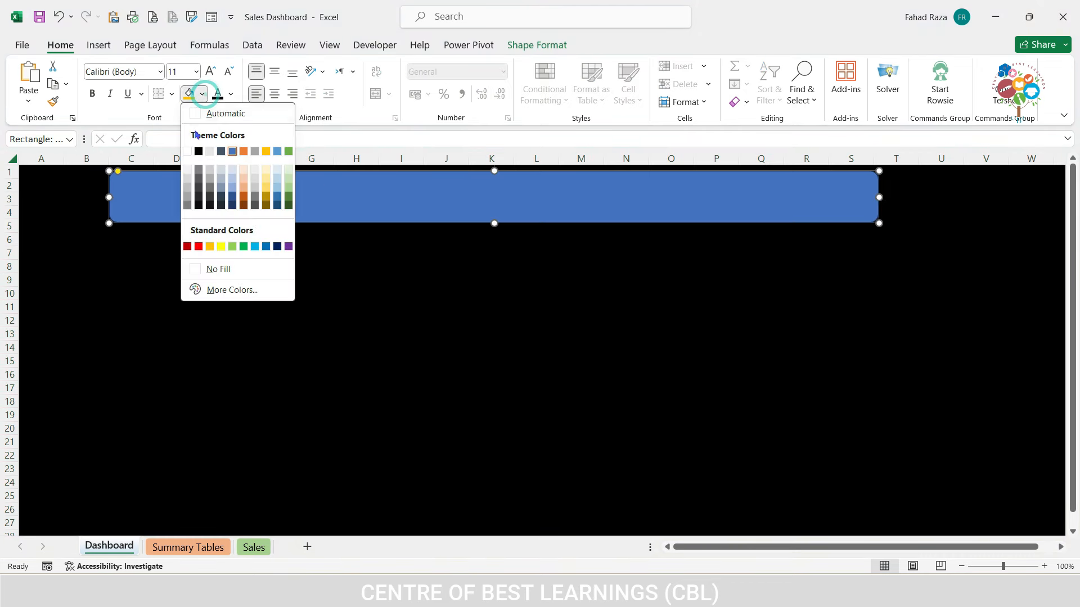
click(188, 170)
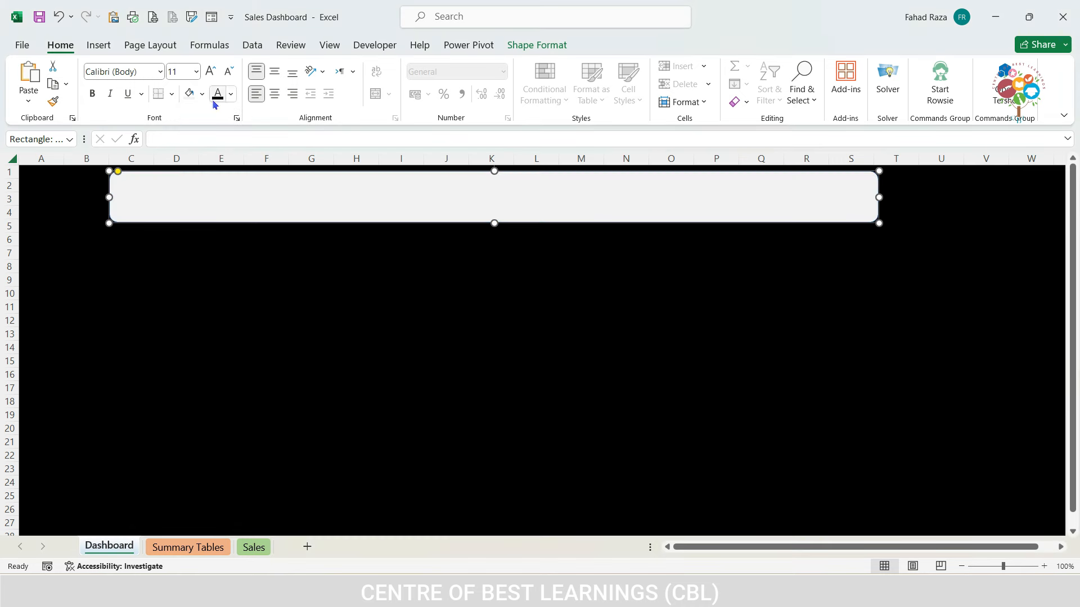
click(202, 95)
click(188, 152)
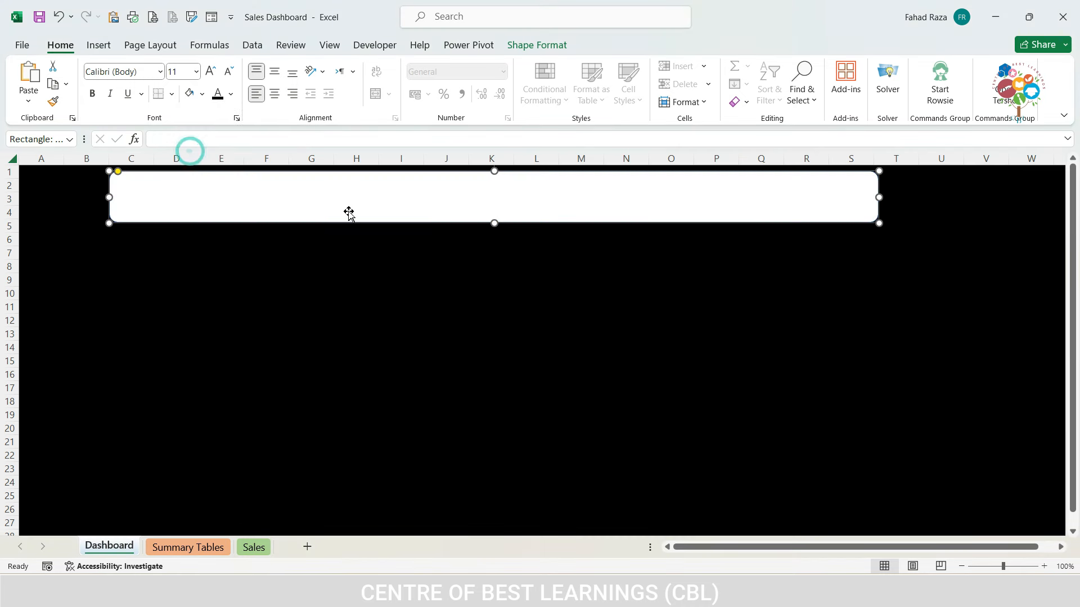
Step: Apply the first outer shadow preset to the white banner shape
click(537, 45)
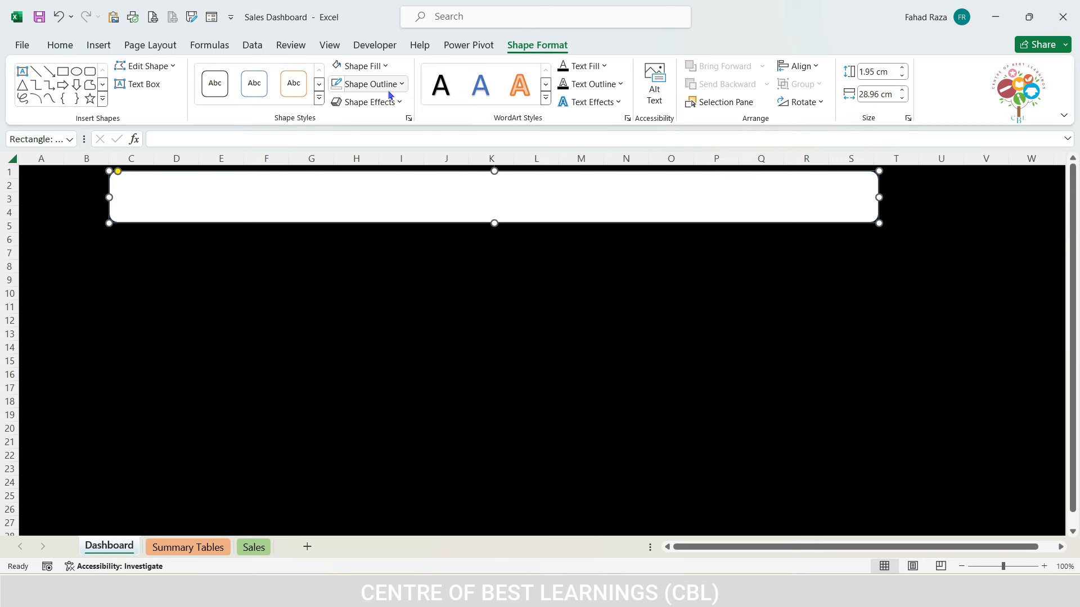
click(399, 102)
mouse_move(419, 163)
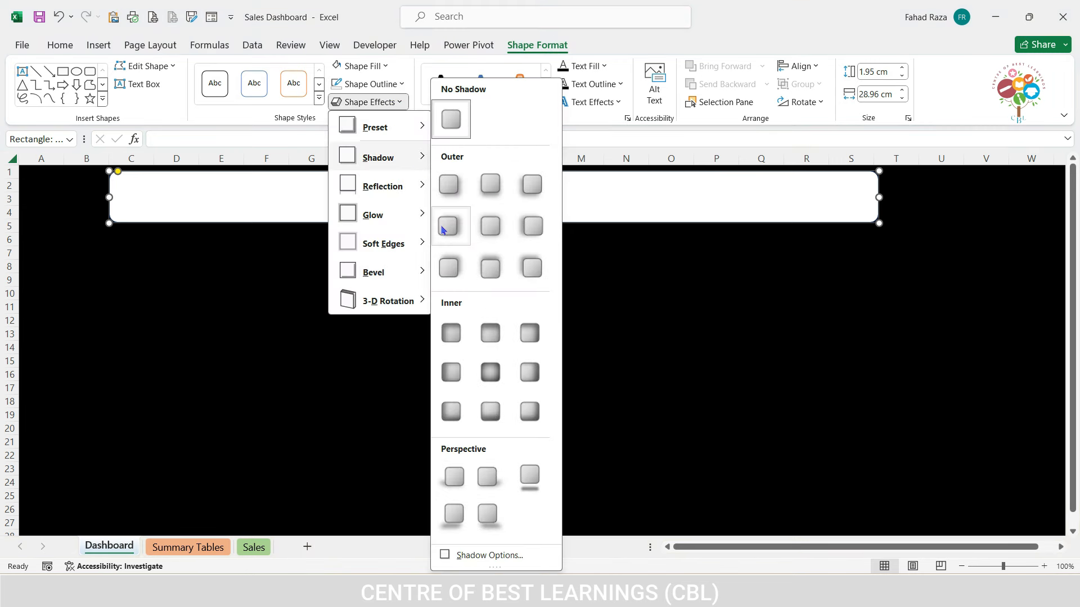
click(450, 185)
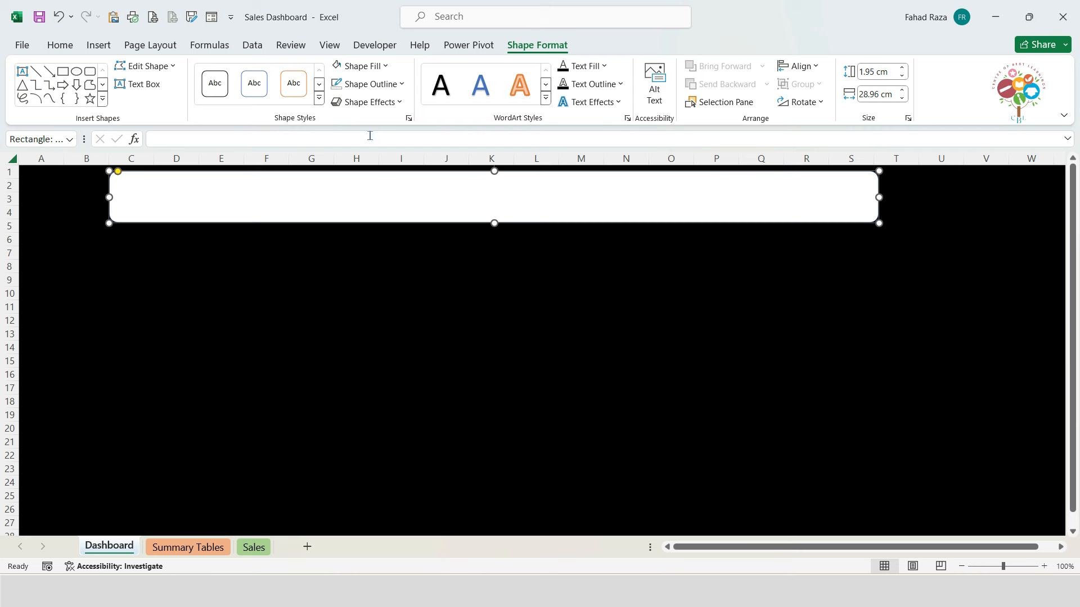
Step: Apply the first bevel preset to the white banner shape
click(386, 102)
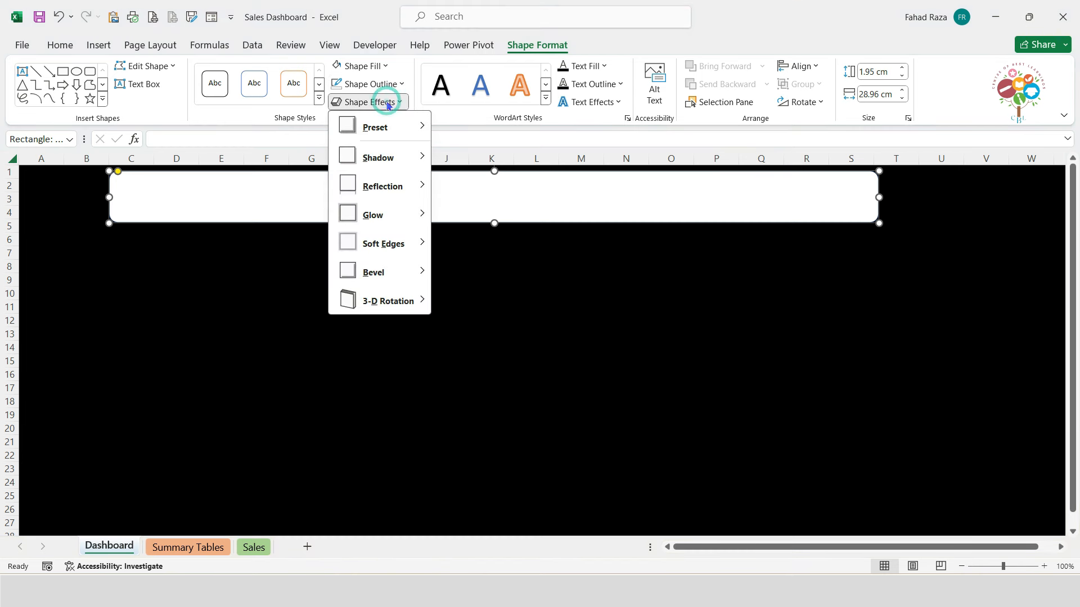
mouse_move(401, 215)
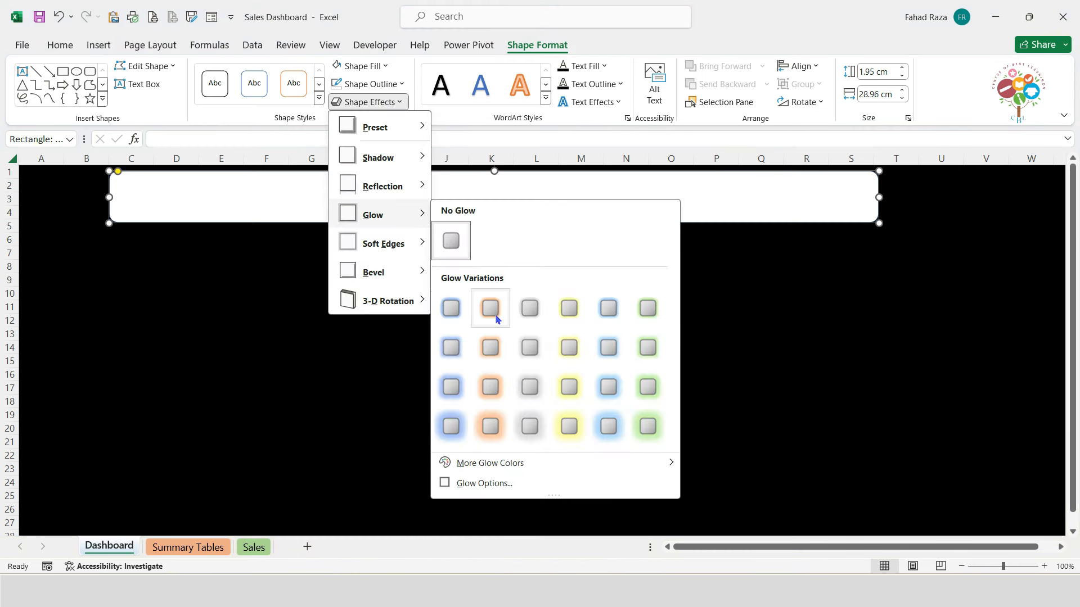
mouse_move(408, 282)
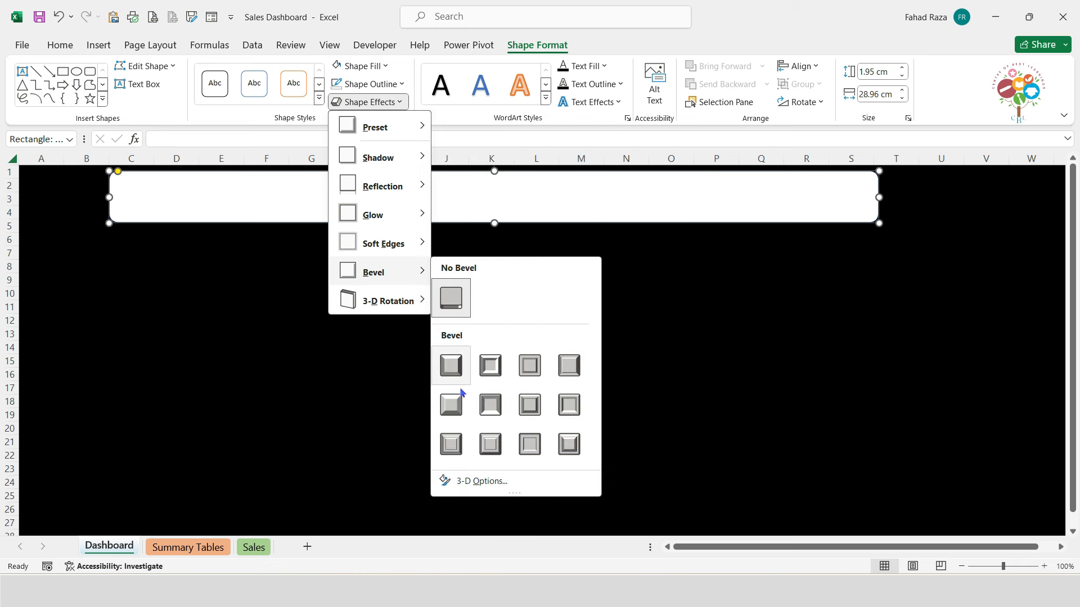
click(460, 368)
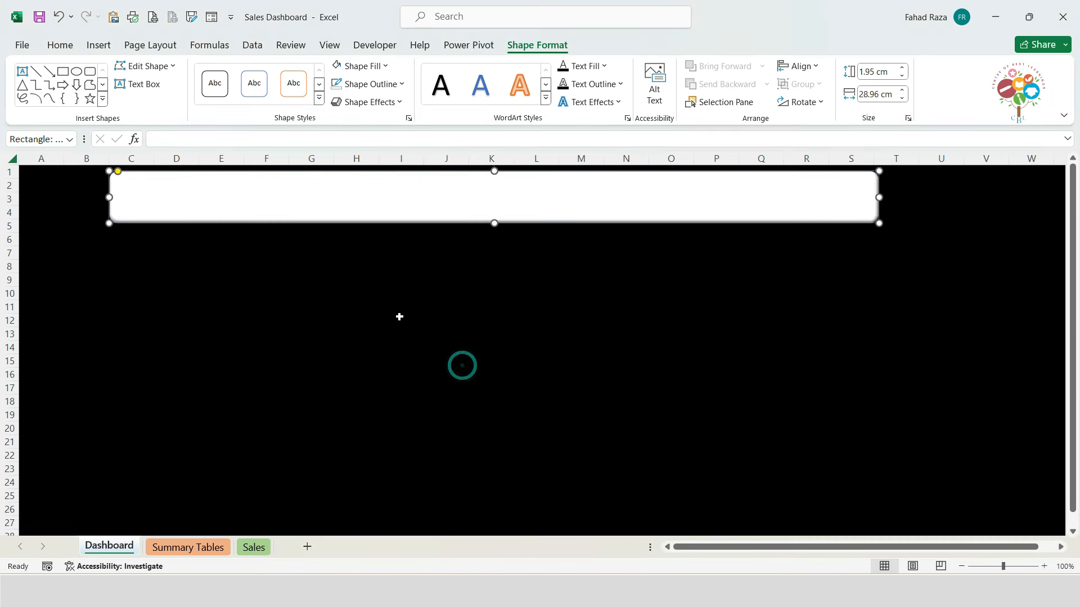
Step: Widen the white banner so its right edge reaches the end of column U
click(394, 344)
click(453, 206)
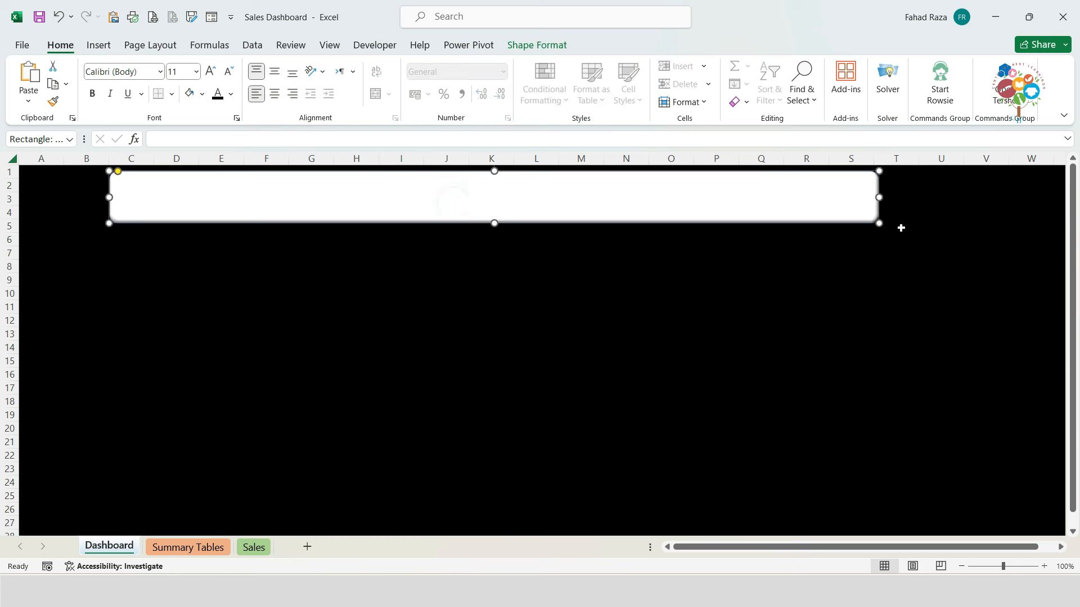
drag(878, 198, 967, 197)
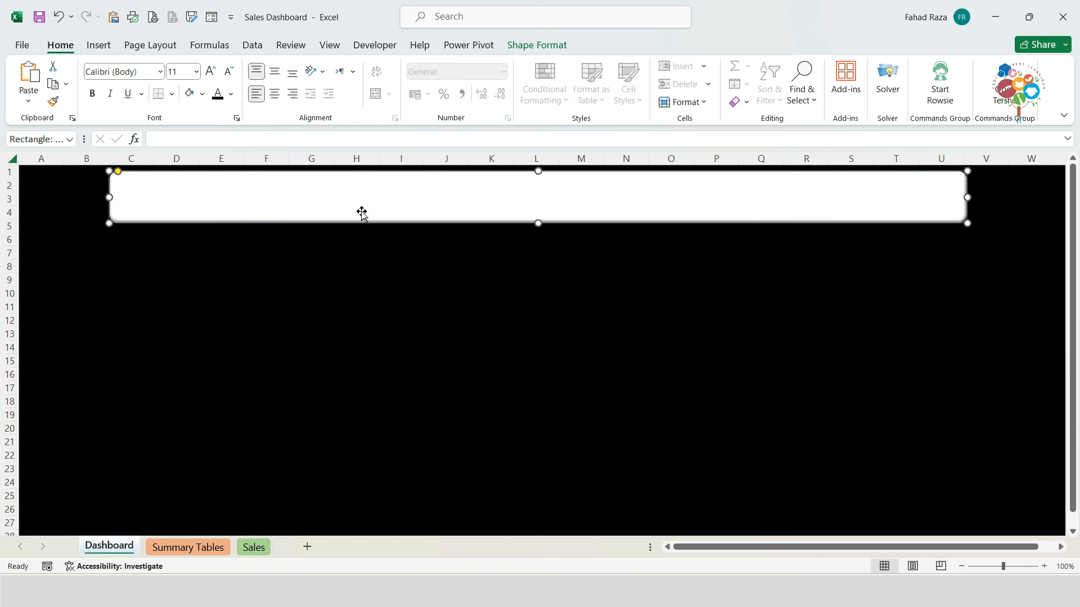
Step: Paste a copy of the banner below it, aligned with its left edge, and narrow the copy to columns C to G
right_click(470, 202)
click(504, 220)
click(400, 306)
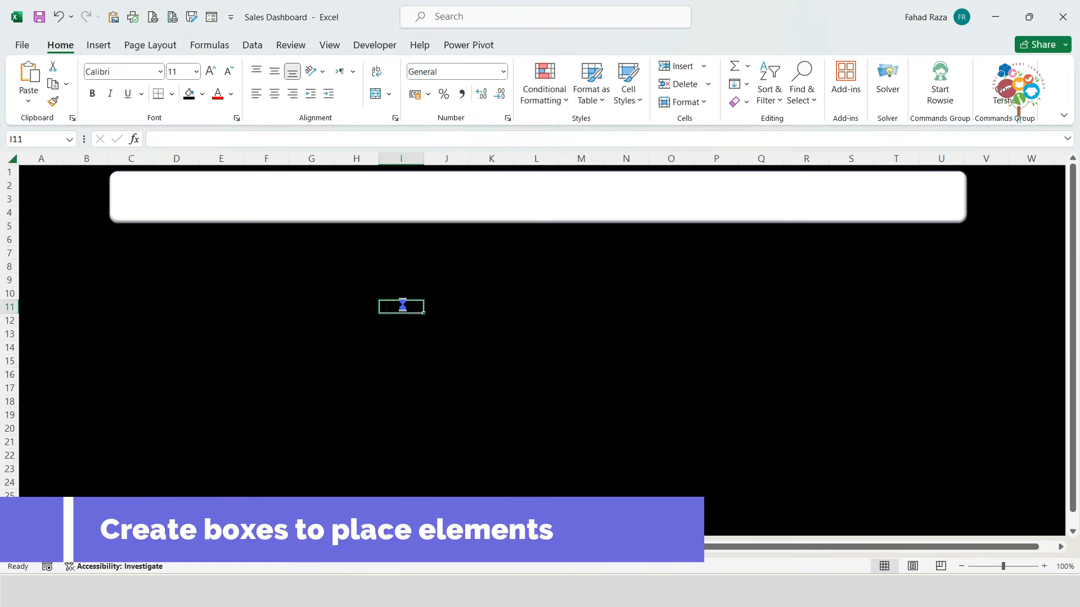
key(ctrl+v)
drag(470, 316, 197, 257)
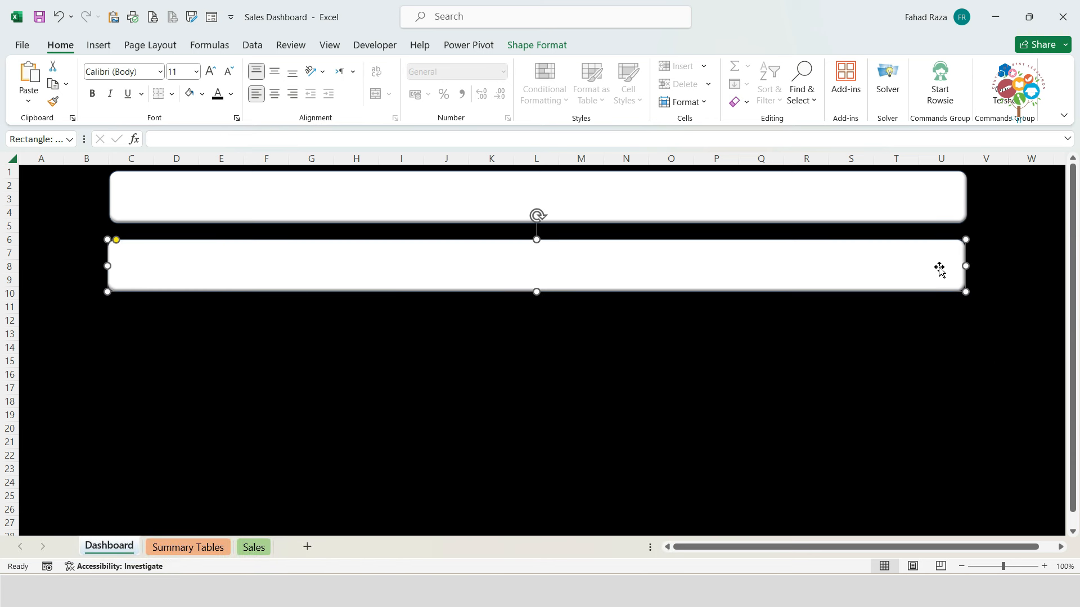
drag(965, 265, 332, 264)
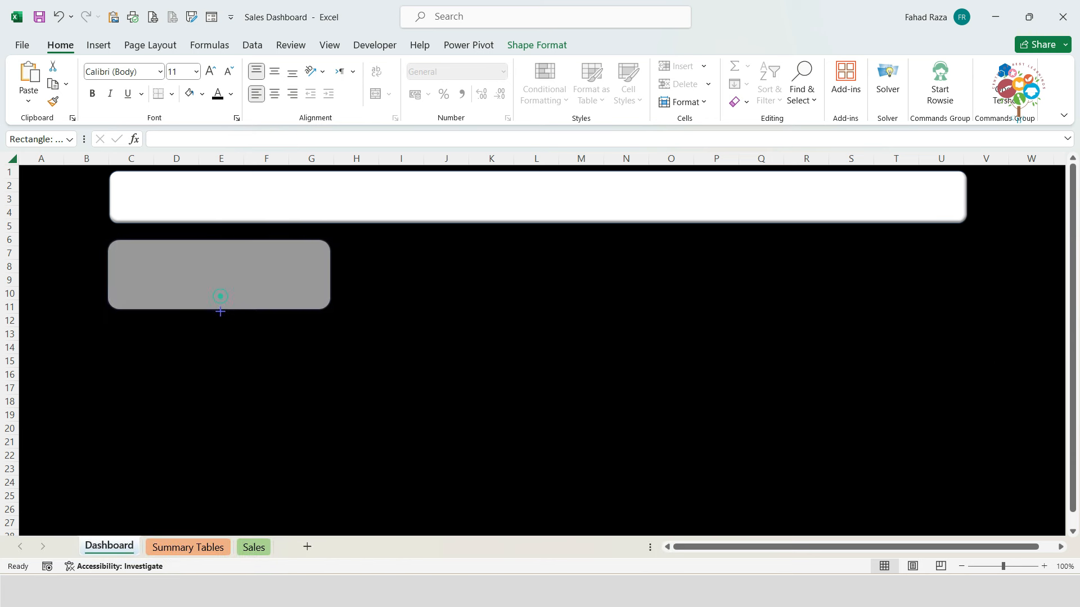
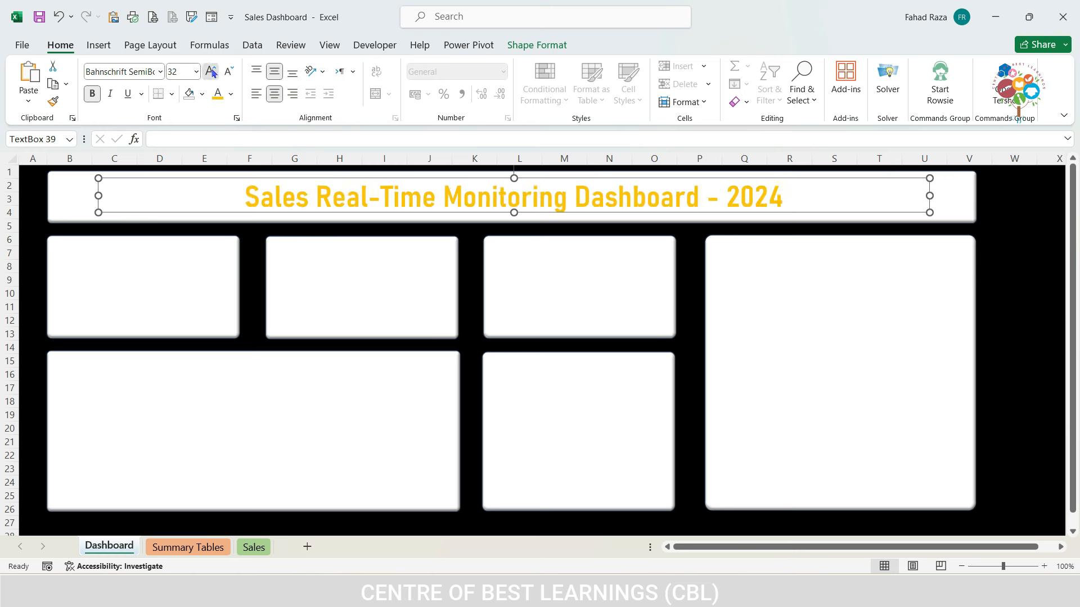
Step: Make the title text box slightly taller, then duplicate it over the first card row and shorten the copy's text to "Sales"
drag(515, 211, 514, 219)
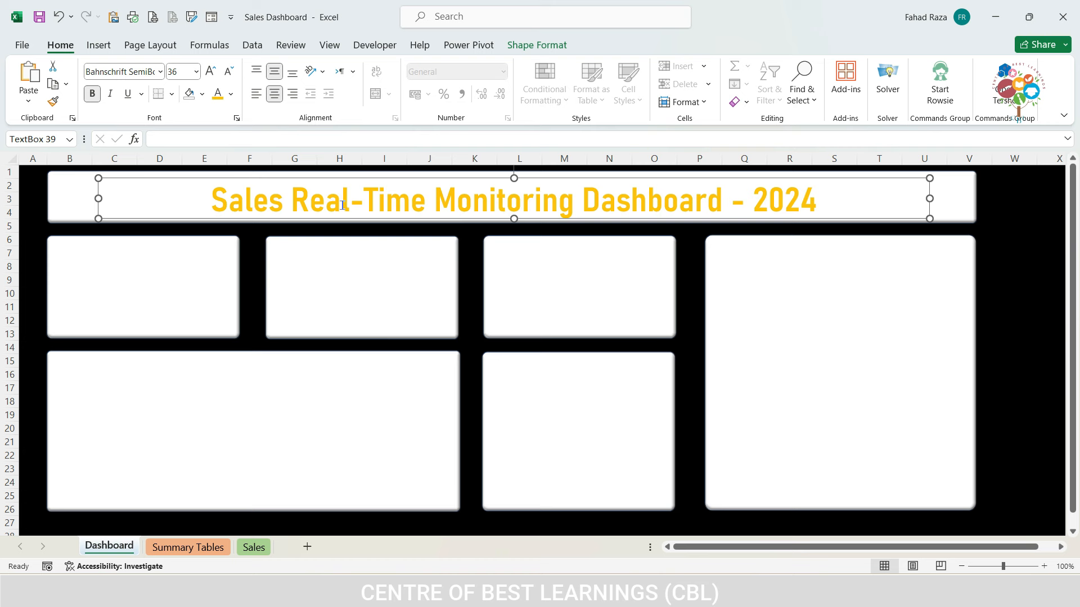
key(ctrl+d)
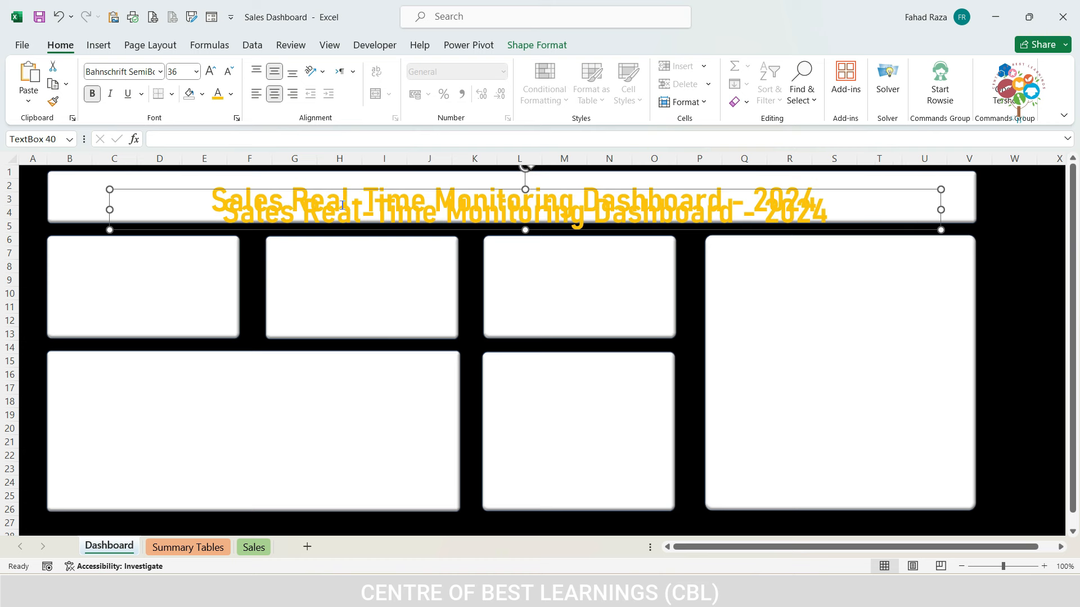
drag(351, 230, 160, 278)
drag(769, 265, 279, 260)
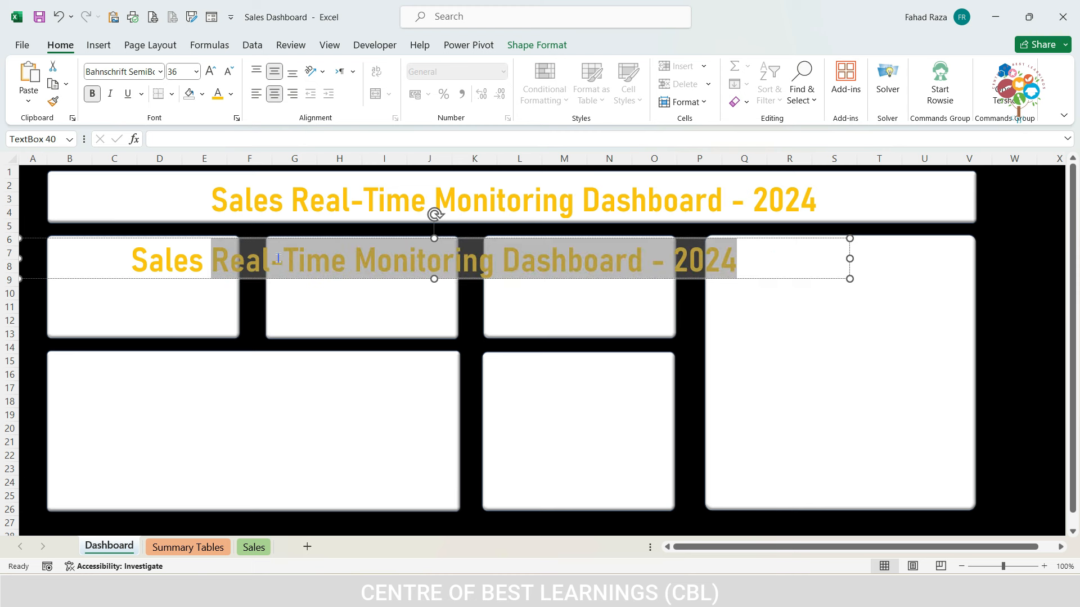
key(BackSpace)
Step: Narrow the "Sales" text box and position it at the upper-left of the first card
drag(849, 258, 201, 245)
drag(221, 264, 163, 263)
drag(138, 243, 123, 238)
drag(146, 258, 191, 256)
Step: Format the first card's "Sales" label as left-aligned blue text at size 20 and fit its box to the card's upper edge
triple_click(227, 72)
double_click(227, 72)
click(256, 94)
drag(122, 279, 122, 263)
drag(139, 238, 134, 241)
double_click(210, 71)
double_click(230, 71)
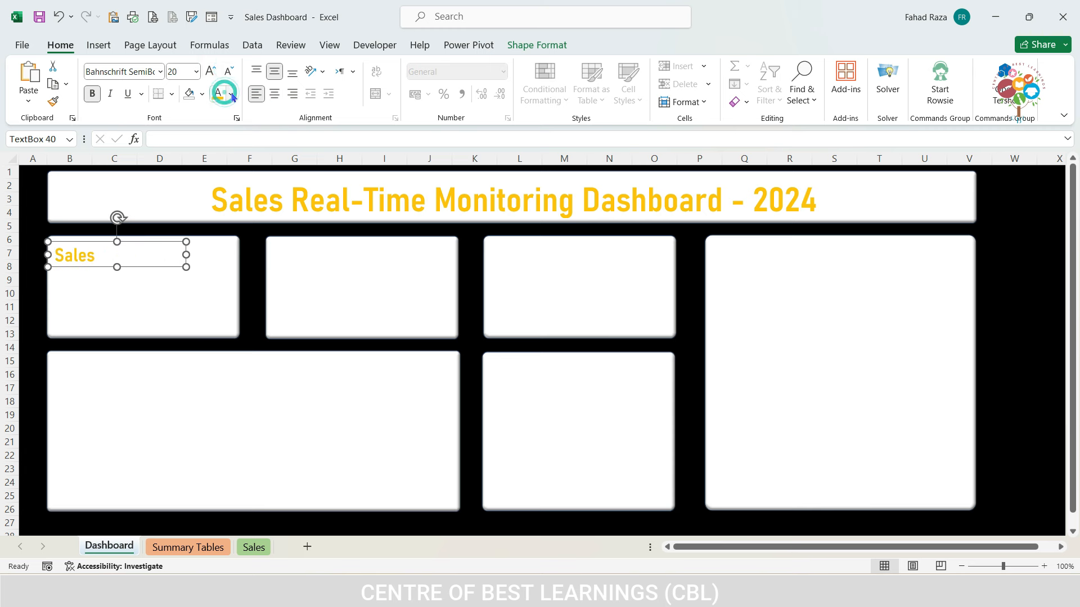
click(230, 94)
click(273, 150)
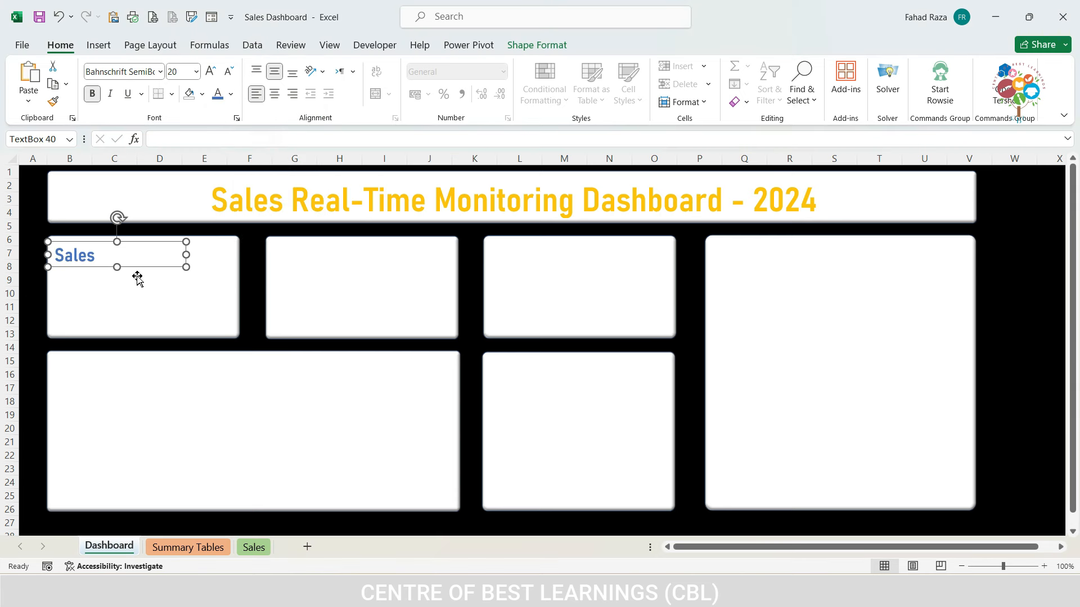
Step: Duplicate the "Sales" label onto the upper-left of each of the other five cards
drag(146, 275, 358, 241)
key(ctrl+d)
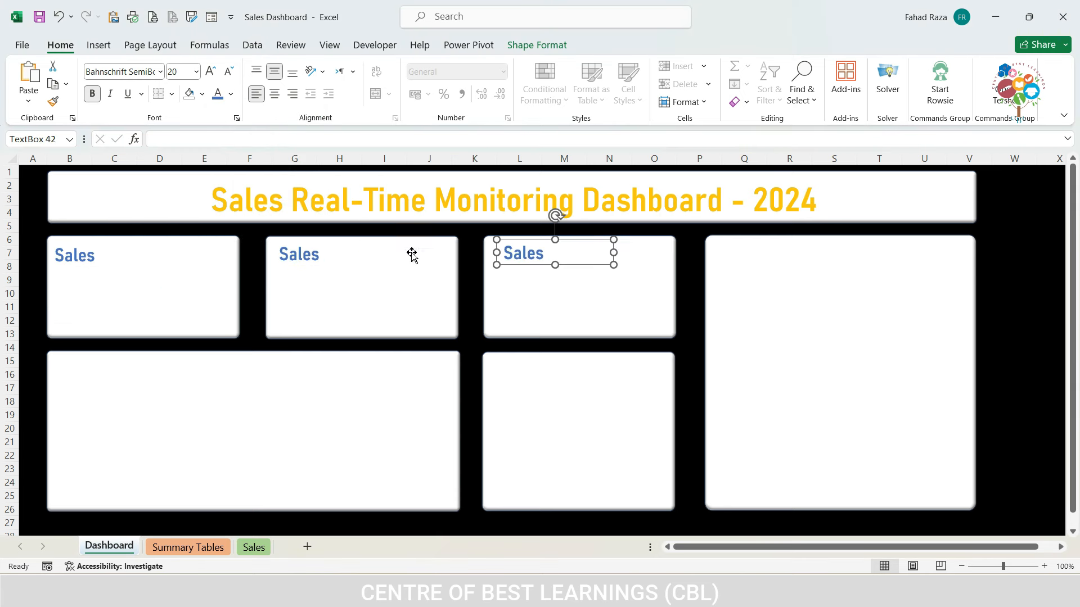
drag(523, 241, 515, 239)
key(ctrl+d)
drag(780, 262, 786, 262)
click(92, 274)
drag(99, 268, 571, 382)
Step: Rename the second and third upper card labels "Profit" and "Customers"
double_click(291, 256)
text(Profit)
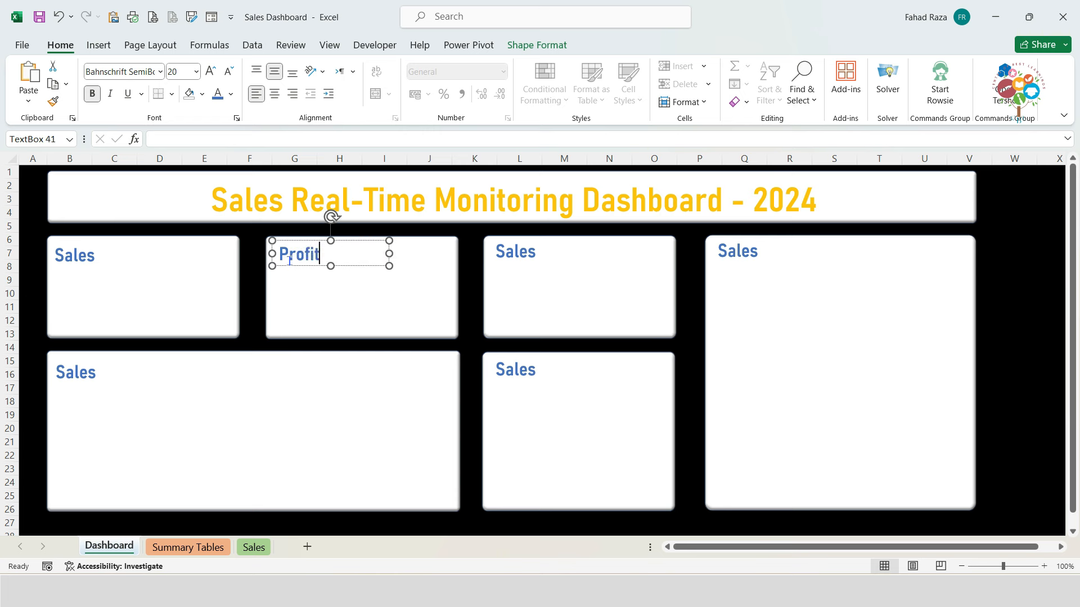
click(504, 251)
double_click(504, 251)
text(Customers)
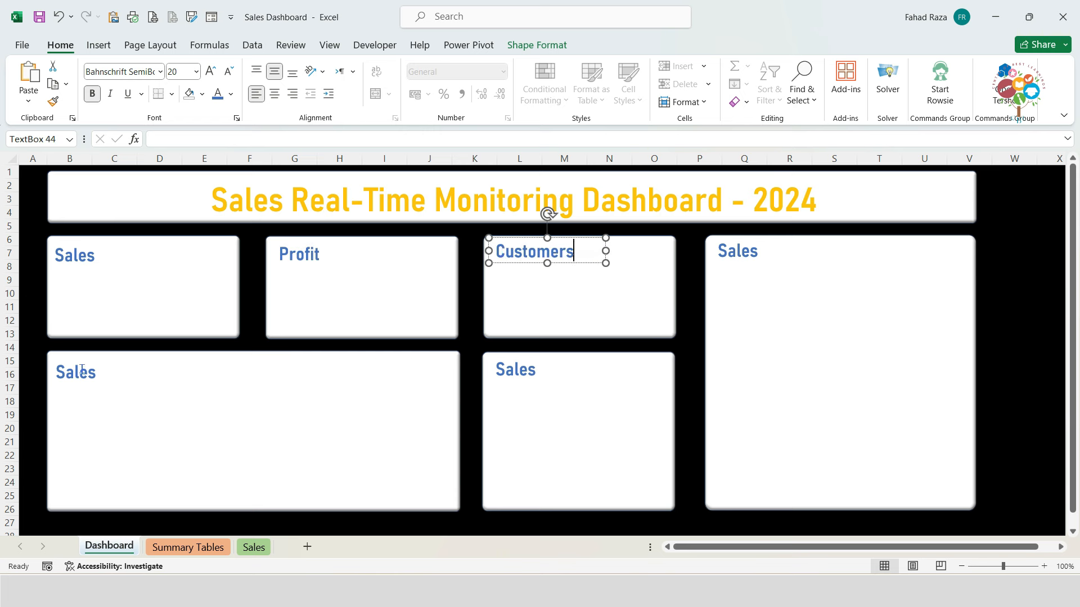
Step: Rename the lower card labels "Sales by Region" and "Customer Satisfaction", widening the latter's text box to fit on one line
click(94, 371)
text(by Region)
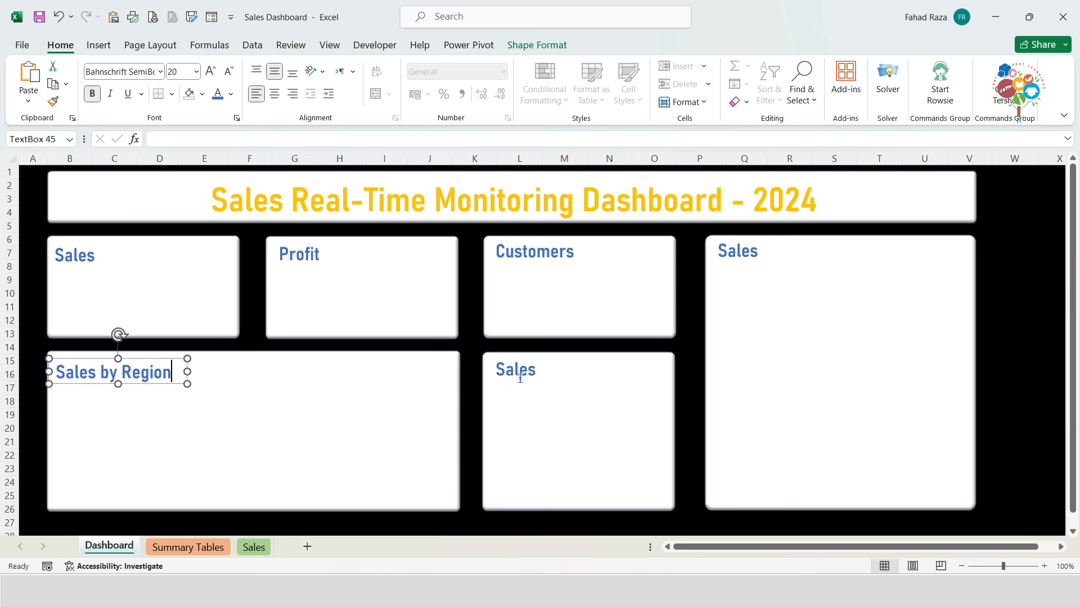
double_click(519, 378)
text(Customer Satis)
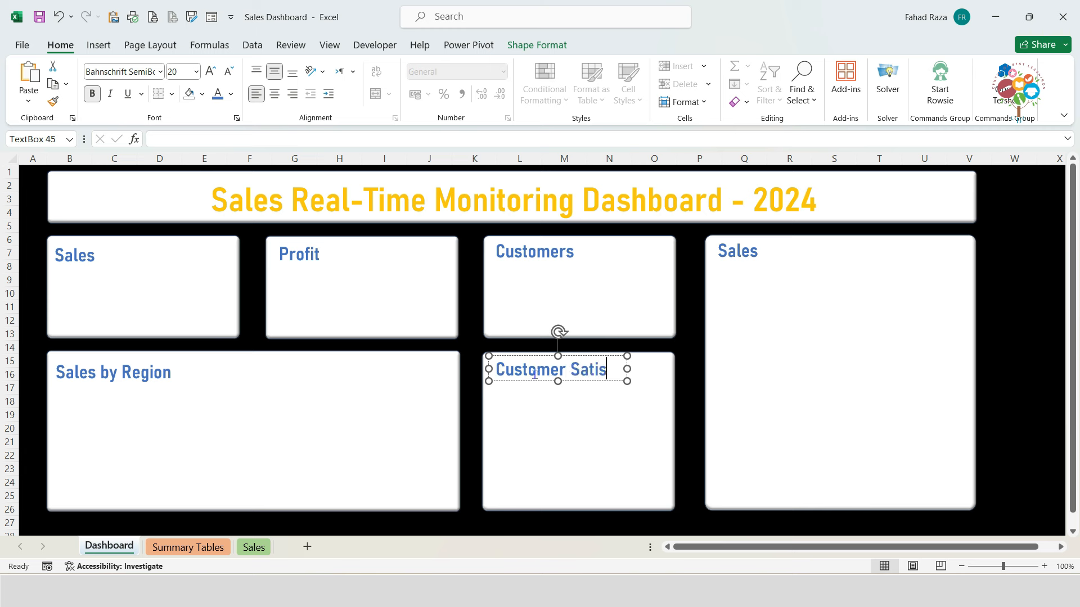
text(faction)
drag(625, 369, 668, 366)
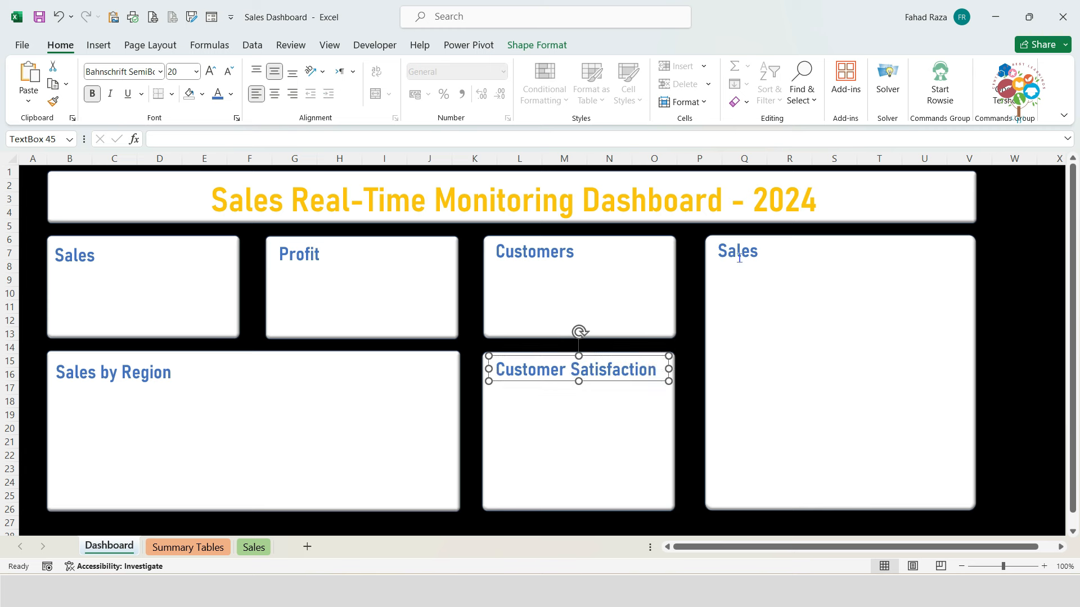
Step: Complete the tall card's label as "Sales by Country" and widen its text box to fit on one line
click(783, 260)
text(by Country)
drag(828, 250, 857, 251)
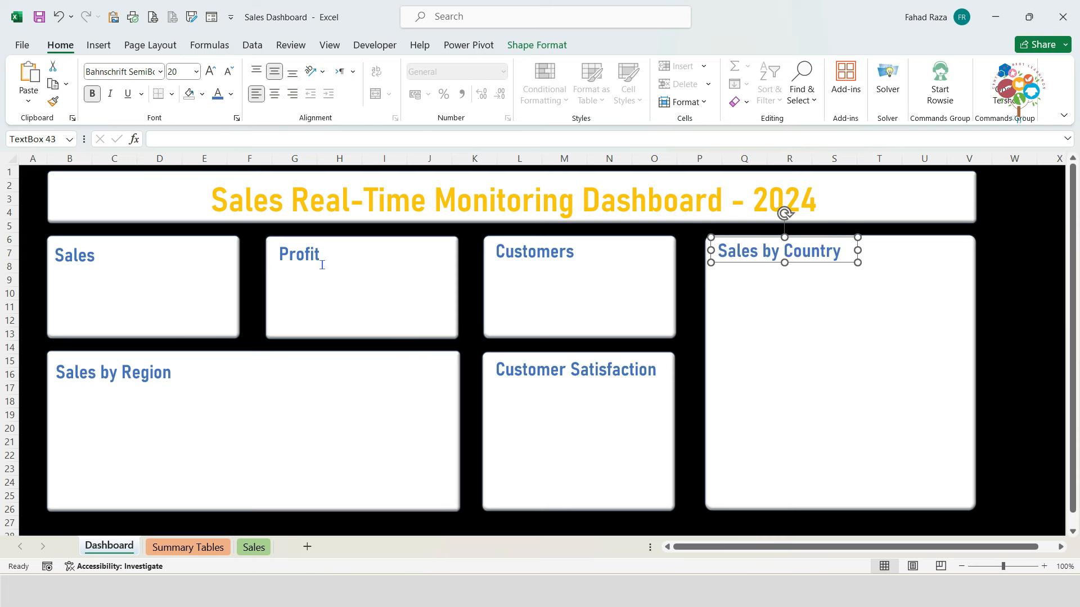
Step: Move the combo, radar, map and three doughnut charts from the Summary Tables sheet to the Dashboard sheet
click(188, 547)
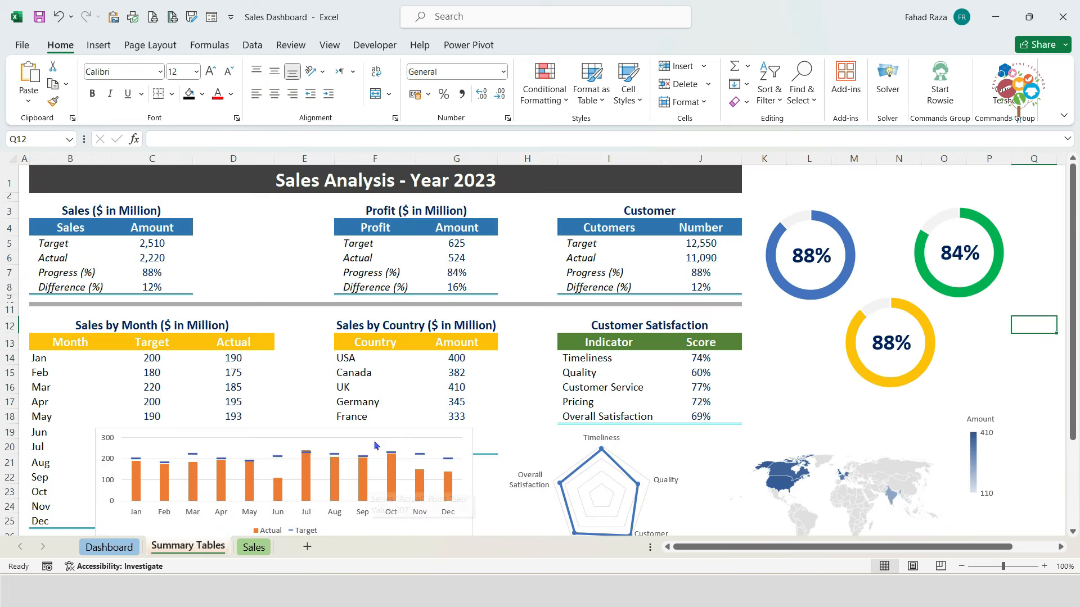
click(376, 445)
ctrl+click(607, 462)
ctrl+click(826, 454)
ctrl+click(911, 338)
ctrl+click(929, 284)
ctrl+click(843, 241)
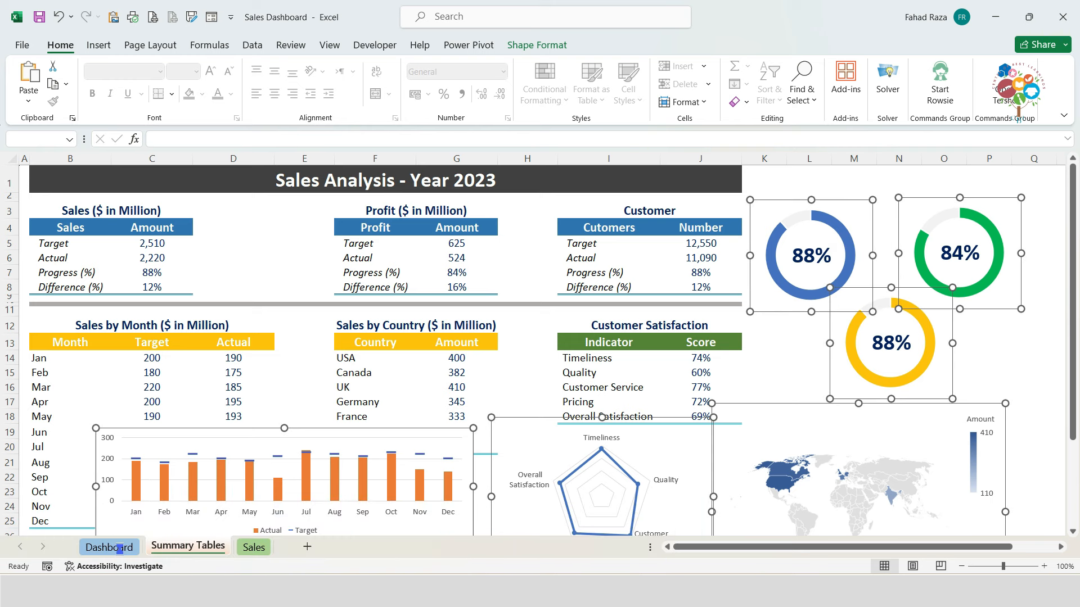
key(ctrl+x)
click(109, 547)
key(ctrl+v)
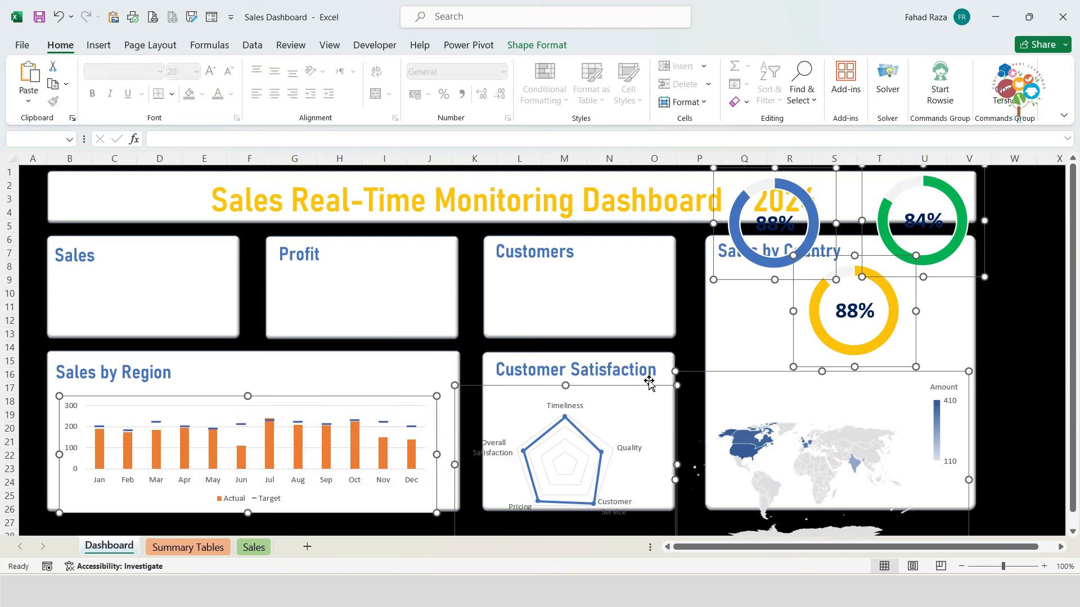
Step: Place the blue, green and yellow doughnut charts beside the labels on the Sales, Profit and Customers cards respectively
click(774, 236)
drag(775, 236, 183, 301)
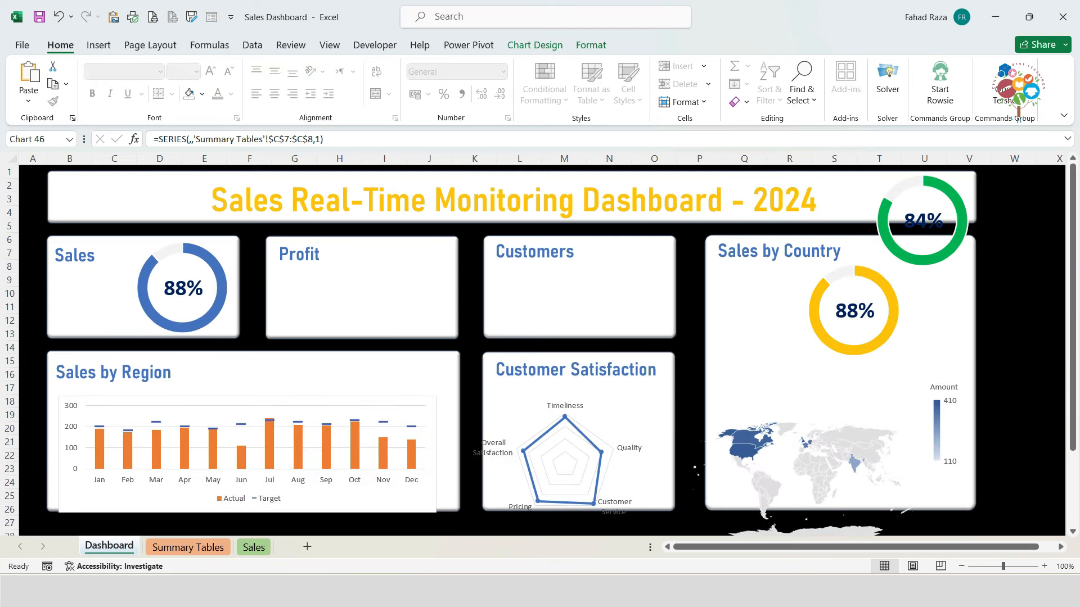
click(964, 204)
drag(964, 203, 443, 271)
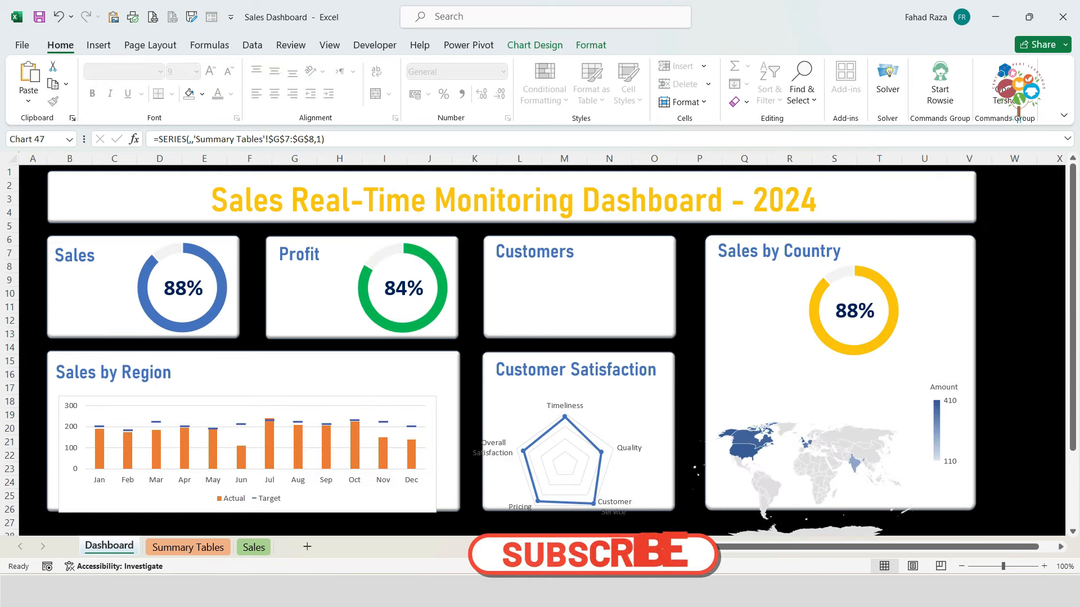
click(902, 291)
click(902, 290)
drag(902, 291, 671, 267)
Step: Shift the combo chart up within the Sales by Region card and fit the radar chart inside the Customer Satisfaction card
click(331, 397)
drag(330, 397, 330, 387)
click(600, 386)
drag(599, 385, 610, 374)
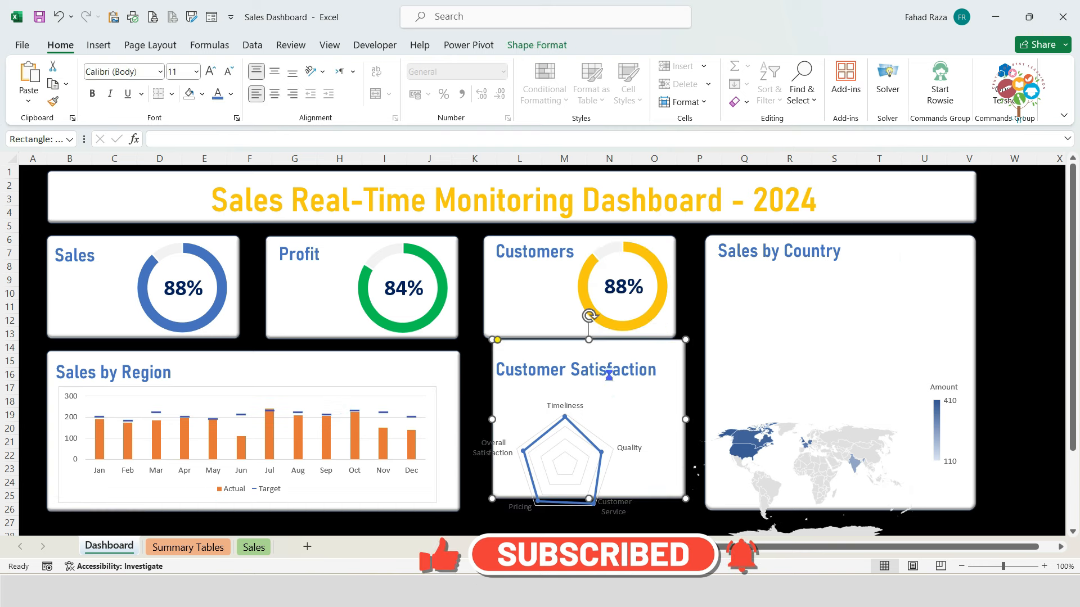
key(ctrl+z)
click(676, 494)
drag(677, 493, 692, 475)
Step: Move the map chart up onto the Sales by Country card, below its label
click(884, 371)
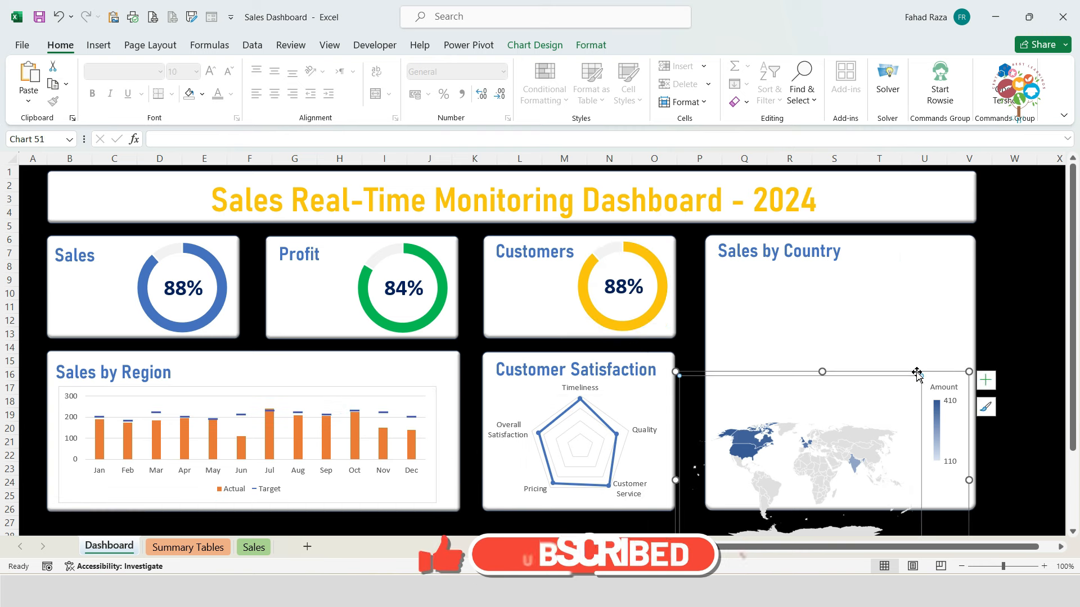
drag(884, 371, 913, 284)
click(704, 373)
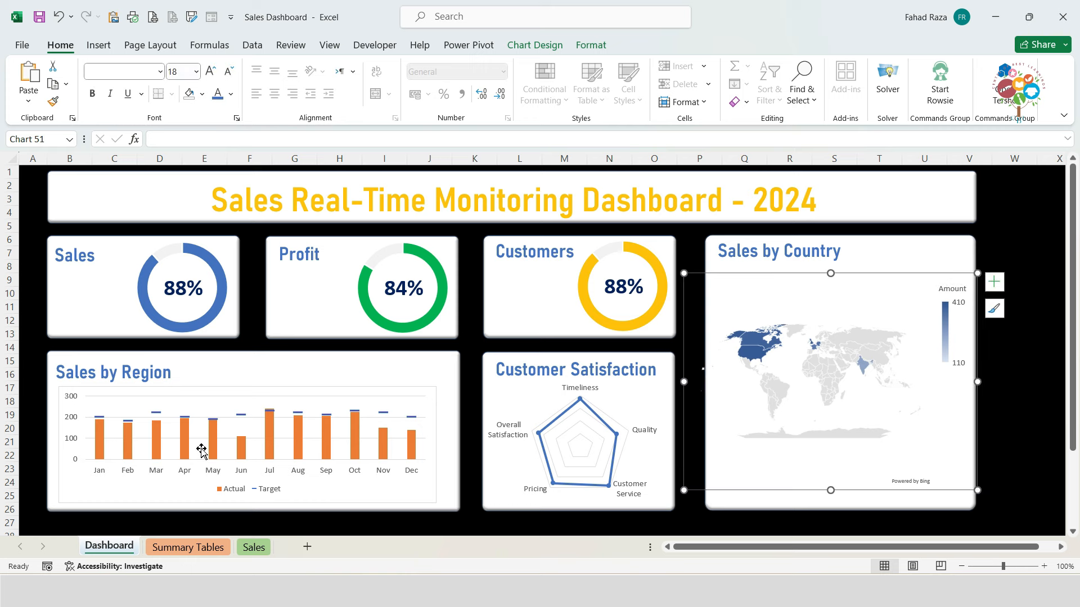
Step: Remove the shape outline from the combo chart on the Sales by Region card
click(204, 391)
click(591, 45)
click(402, 84)
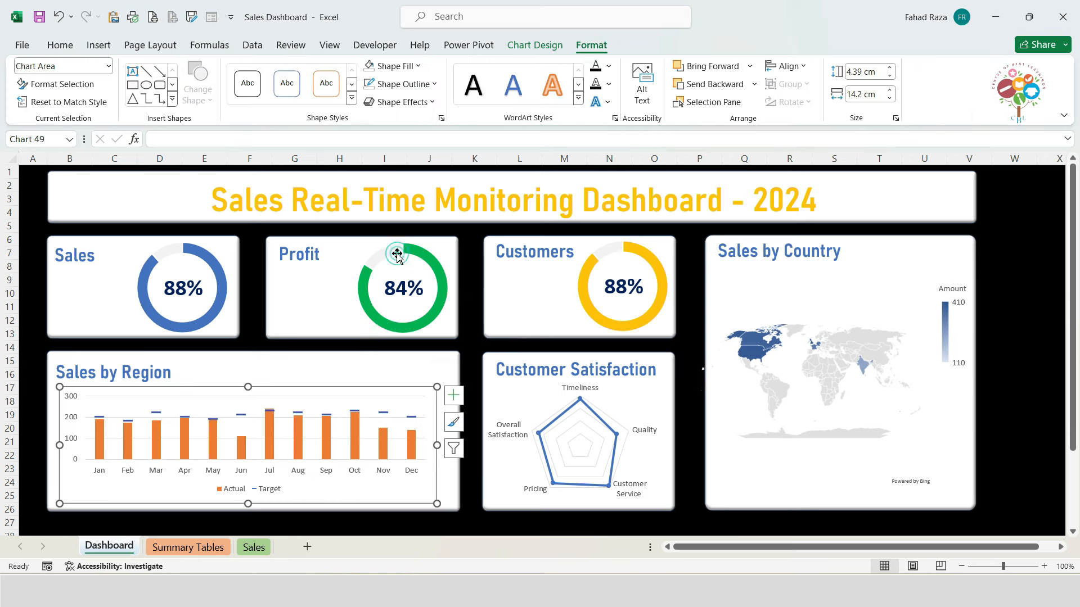
click(412, 314)
Step: Draw a text box about 2.6 cm wide and 1.4 cm high below the "Sales" label, beside the doughnut
click(98, 45)
click(855, 75)
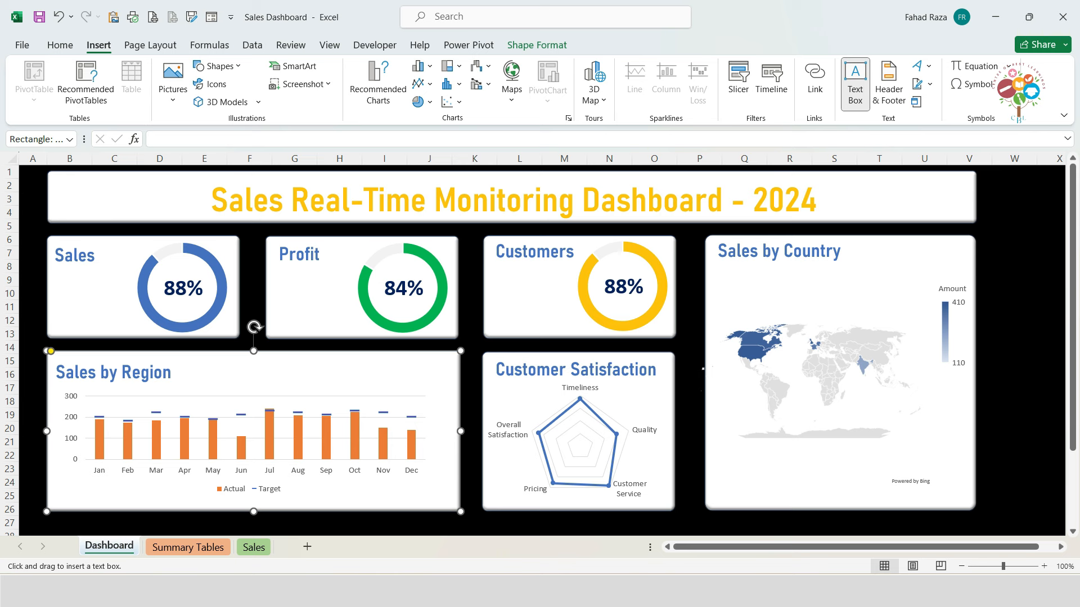
drag(53, 278, 117, 315)
drag(123, 315, 122, 314)
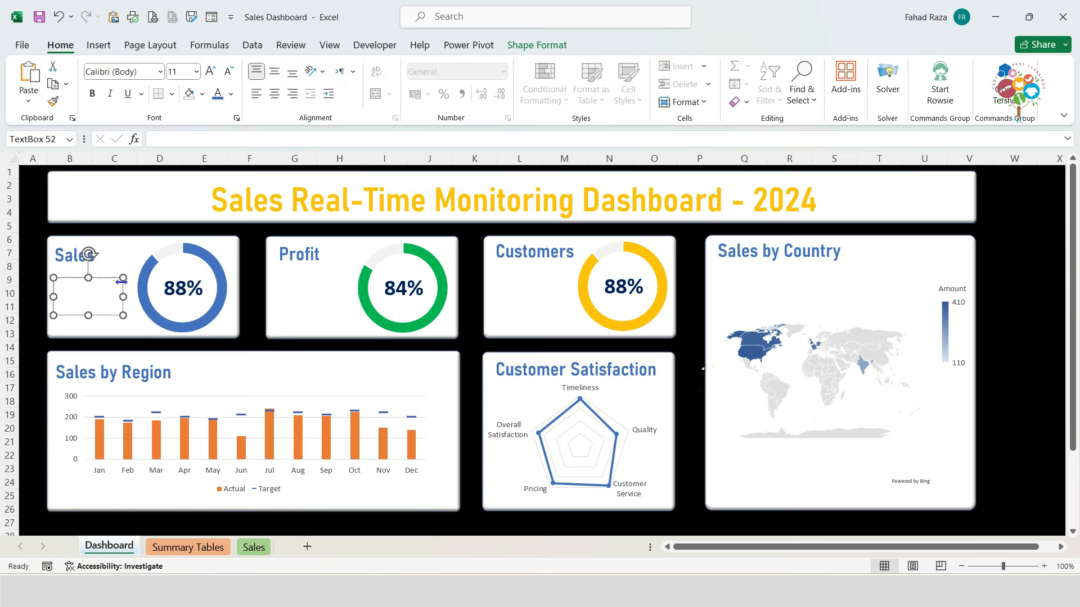
Step: Link the new text box to the actual sales amount with the formula ='Summary Tables'!C6
click(164, 139)
text(=)
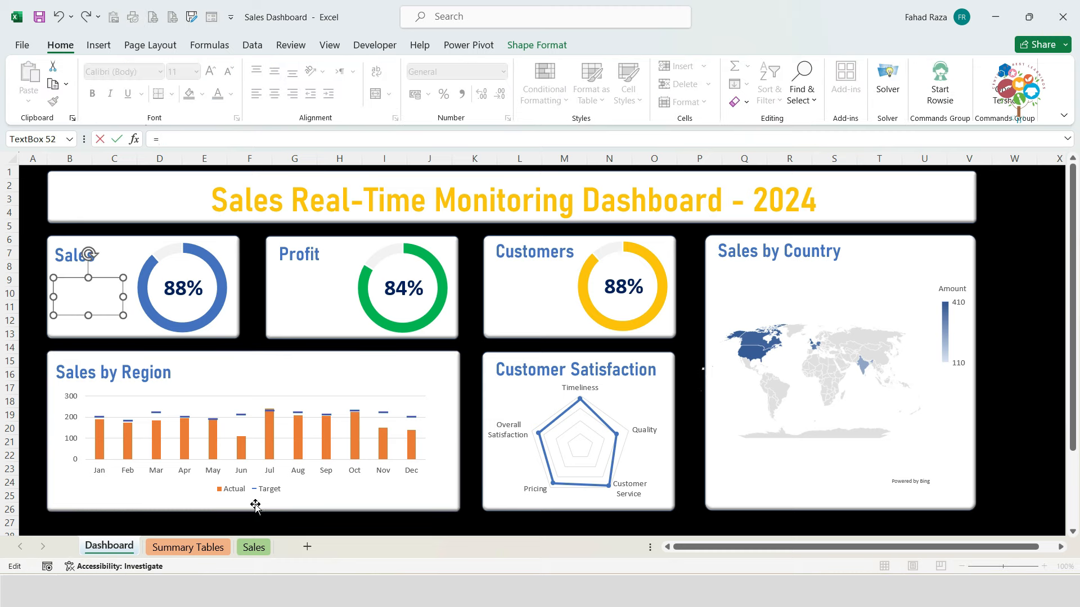
click(250, 549)
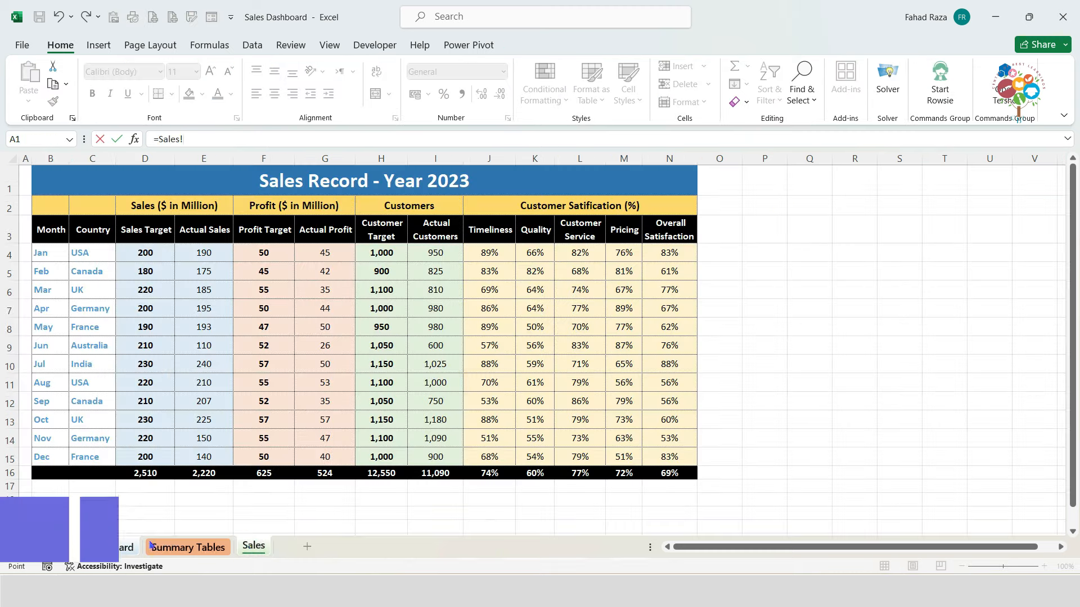
click(188, 547)
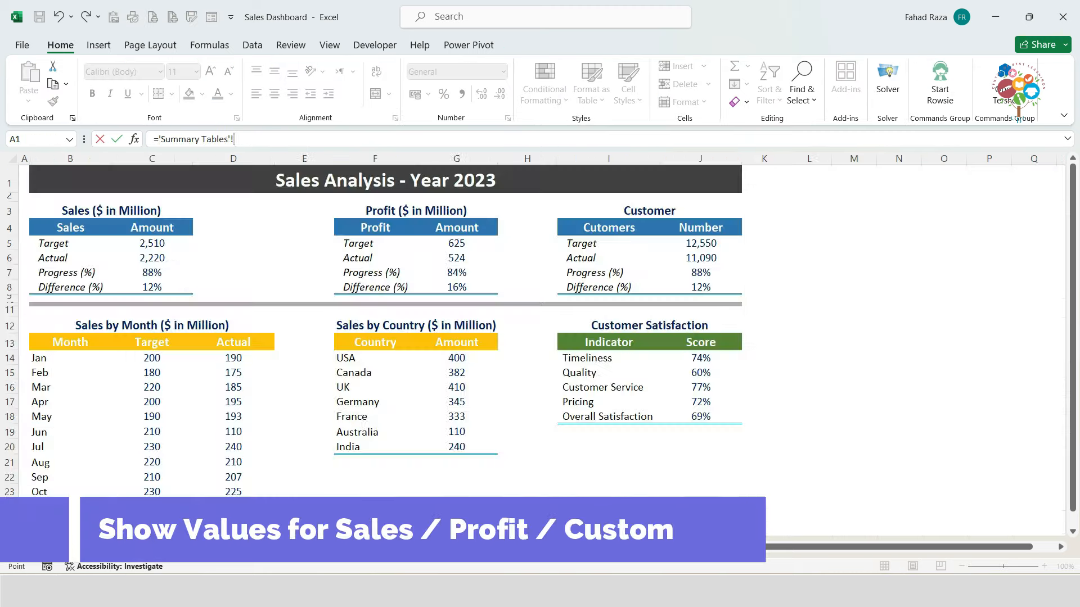
click(152, 257)
key(Return)
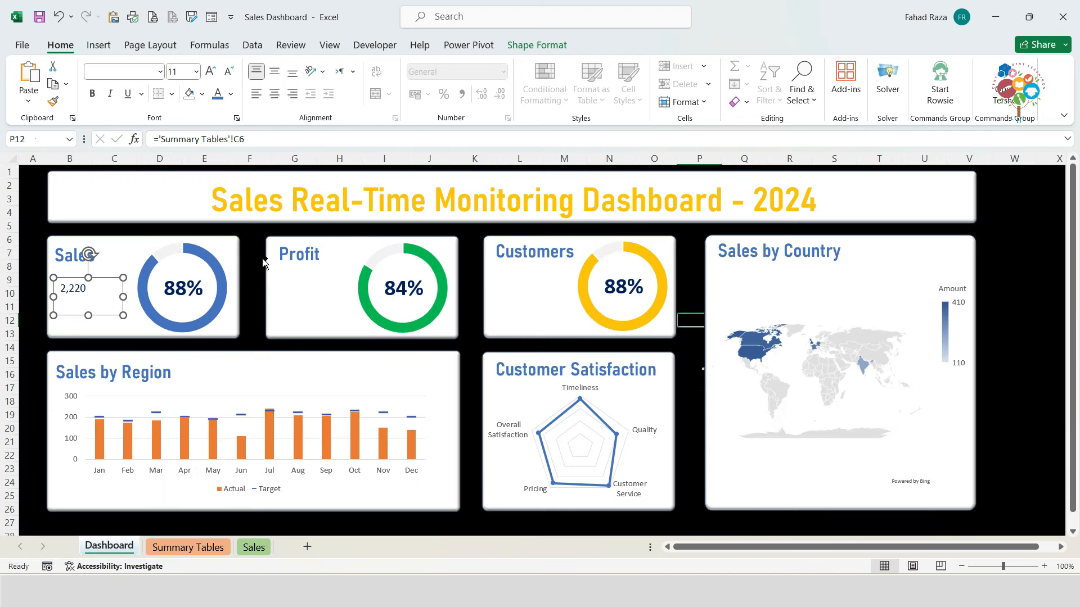
Step: Enlarge the linked sales value's font to size 24 so the whole number fits its text box
click(210, 72)
click(210, 72)
click(211, 72)
click(211, 72)
click(210, 72)
click(210, 72)
click(211, 72)
click(211, 72)
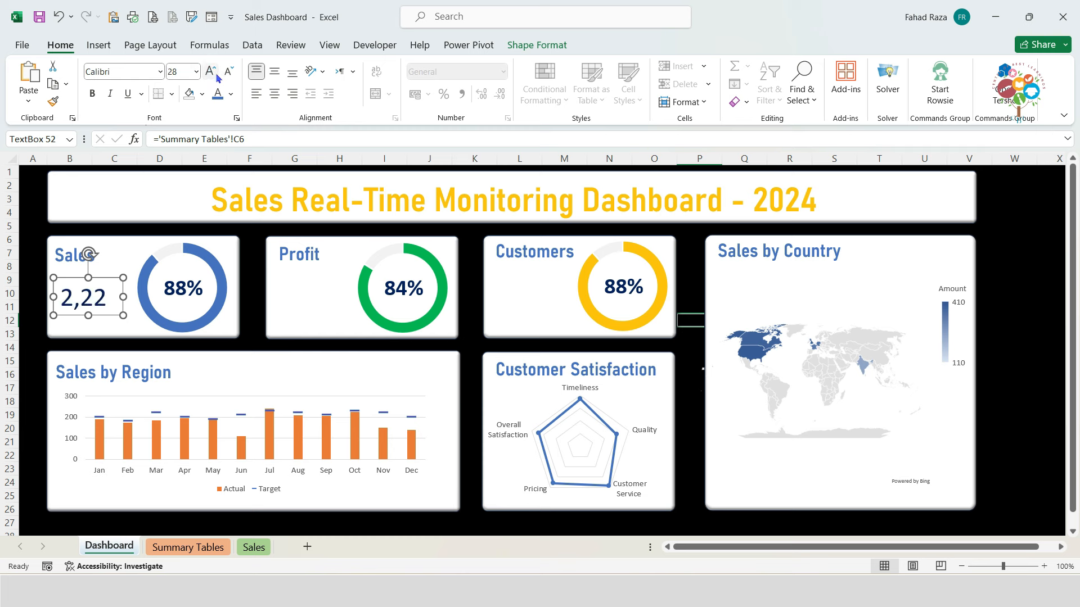
click(228, 71)
click(228, 71)
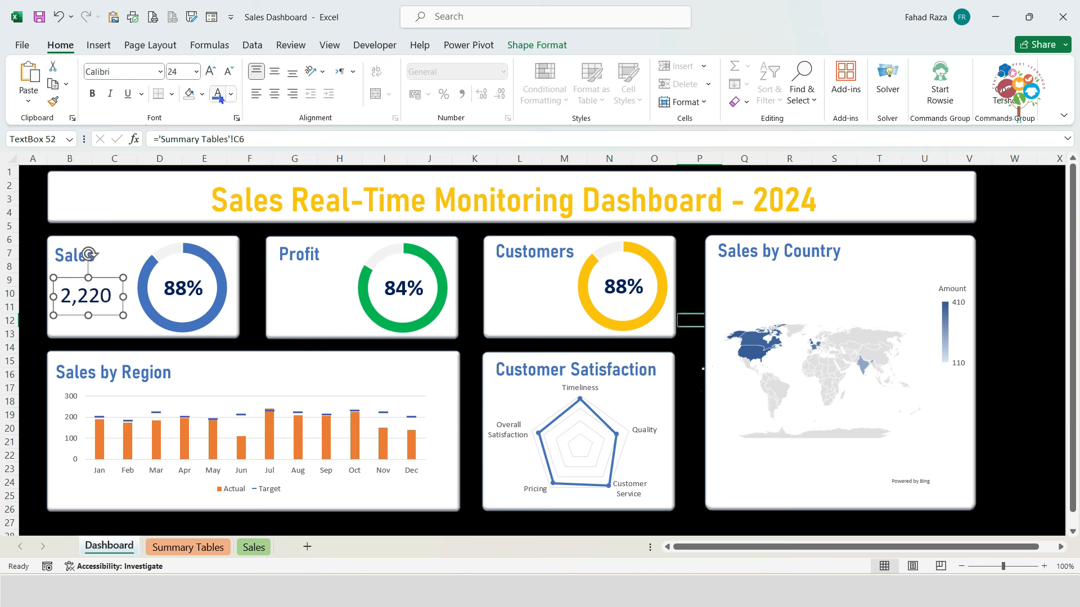
Step: Try green and purple font colours on the linked sales value
click(231, 95)
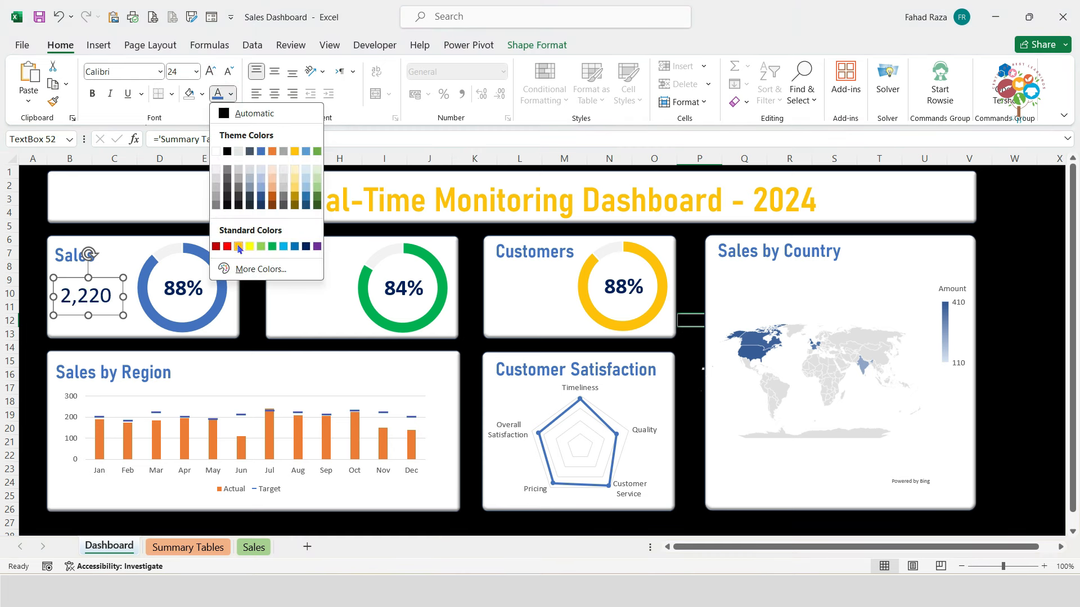
click(272, 247)
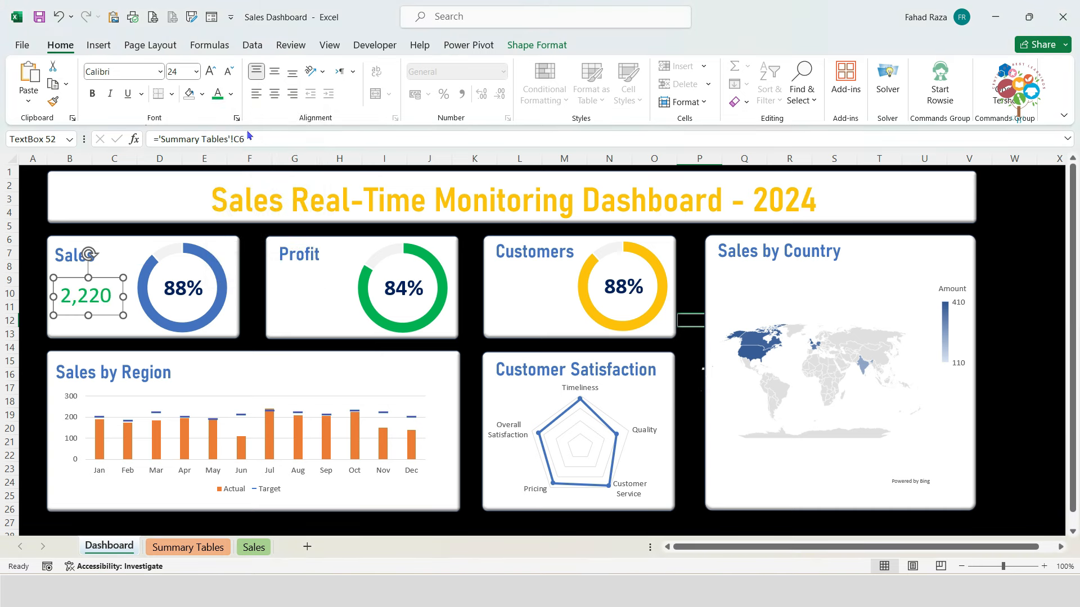
click(231, 95)
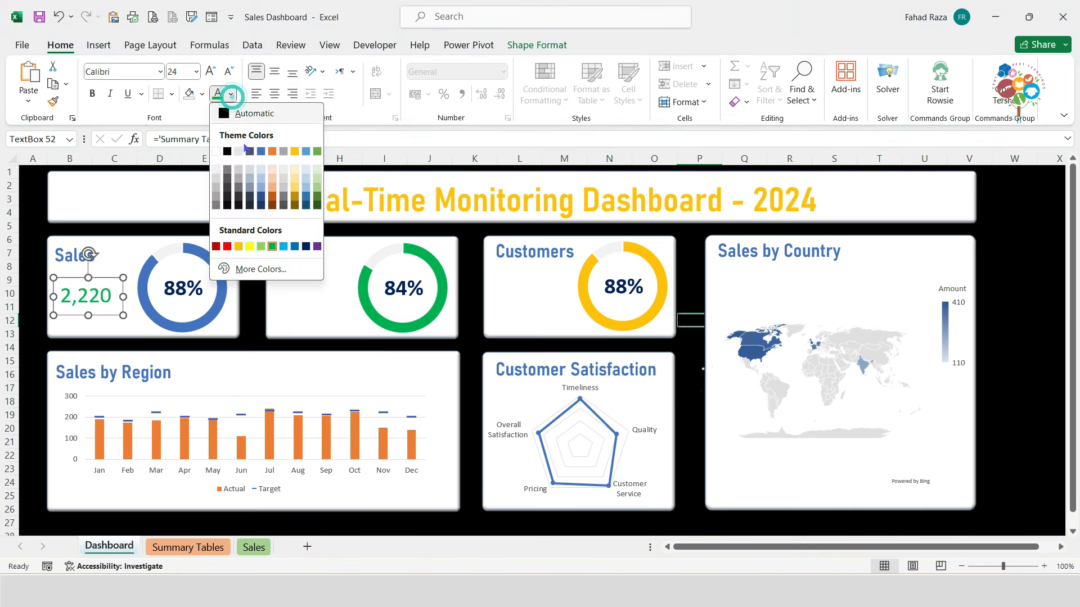
click(317, 248)
Step: Format the linked sales value as bold dark orange text in the Bahnschrift SemiBold Condensed font
click(231, 94)
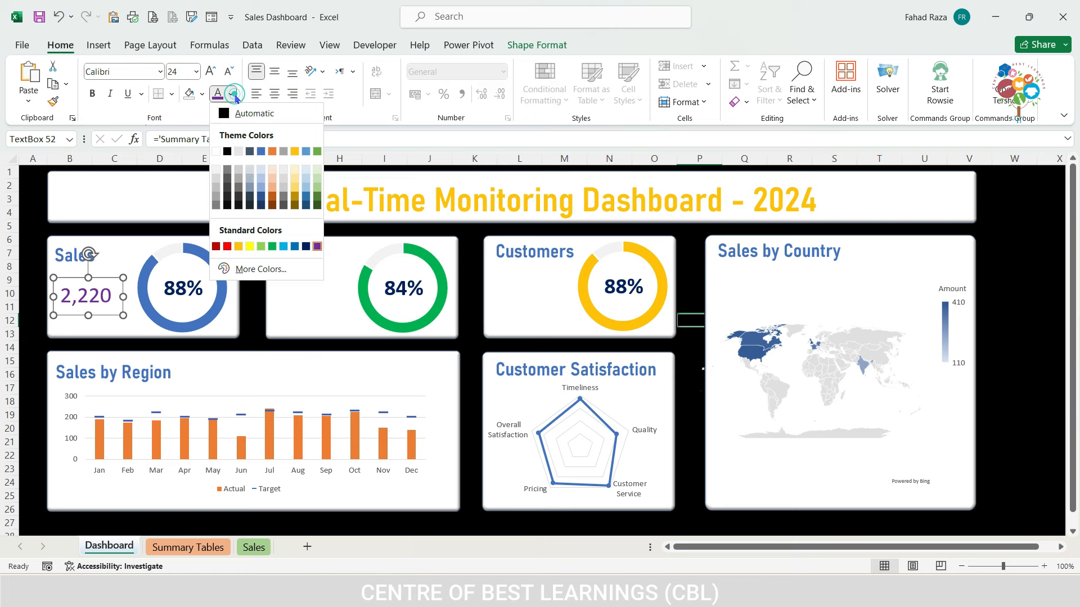
click(272, 197)
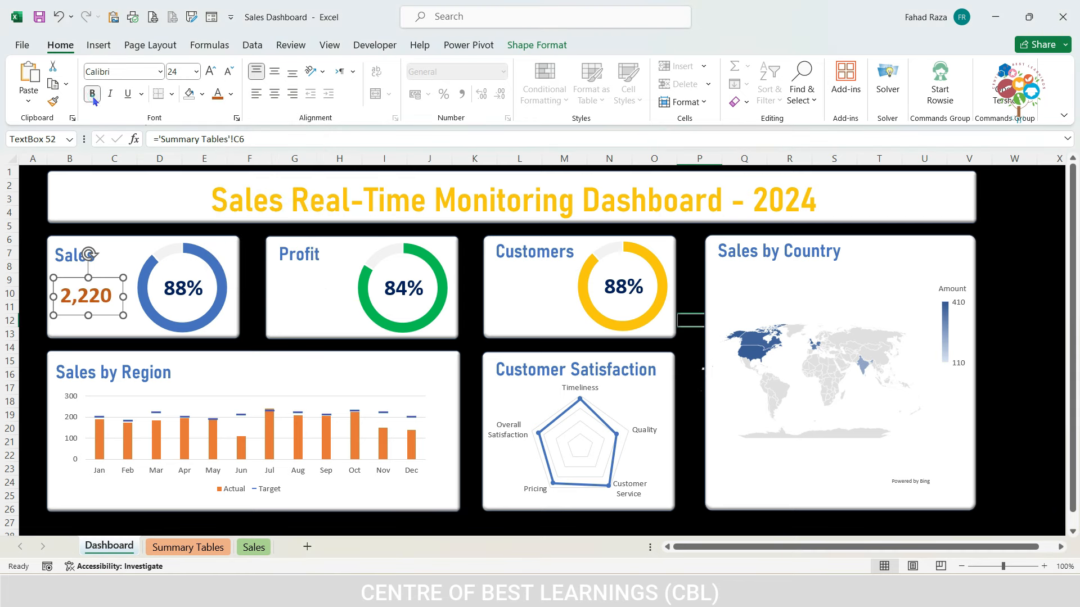
click(159, 71)
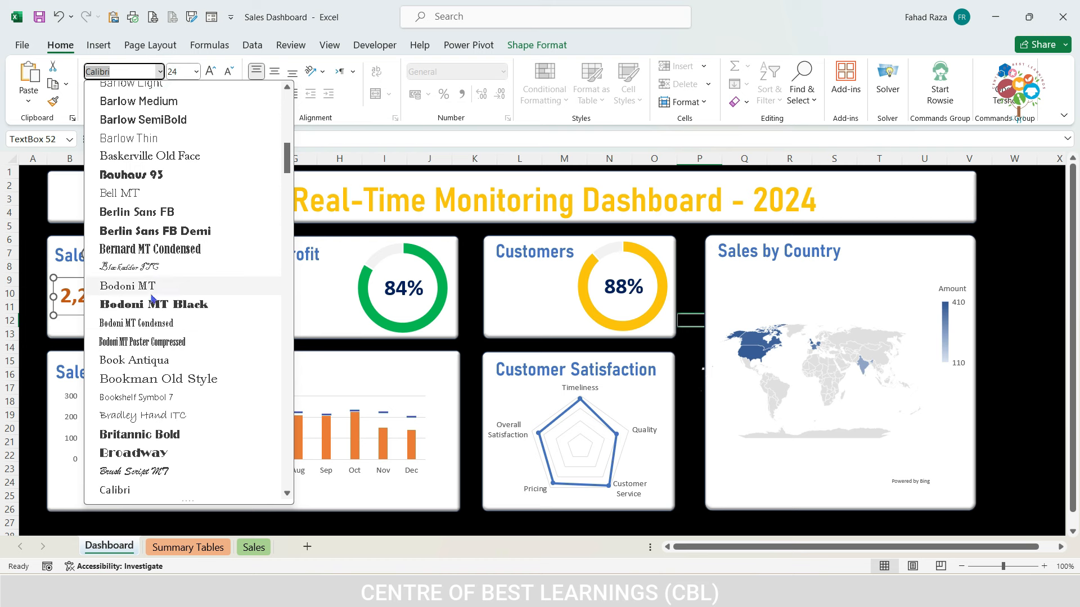
scroll(185, 252, up, 5)
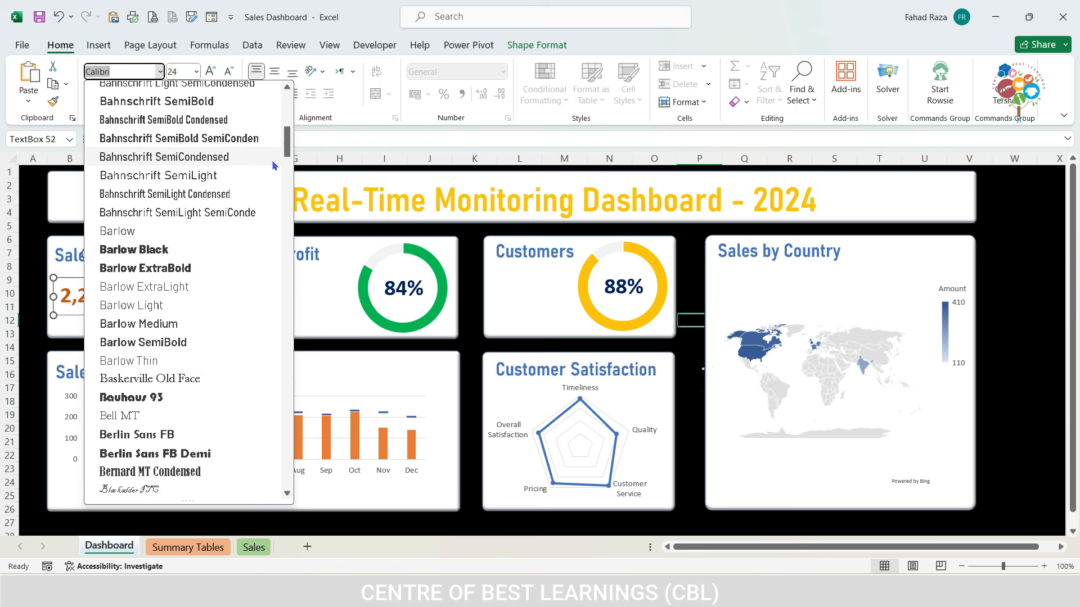
click(211, 194)
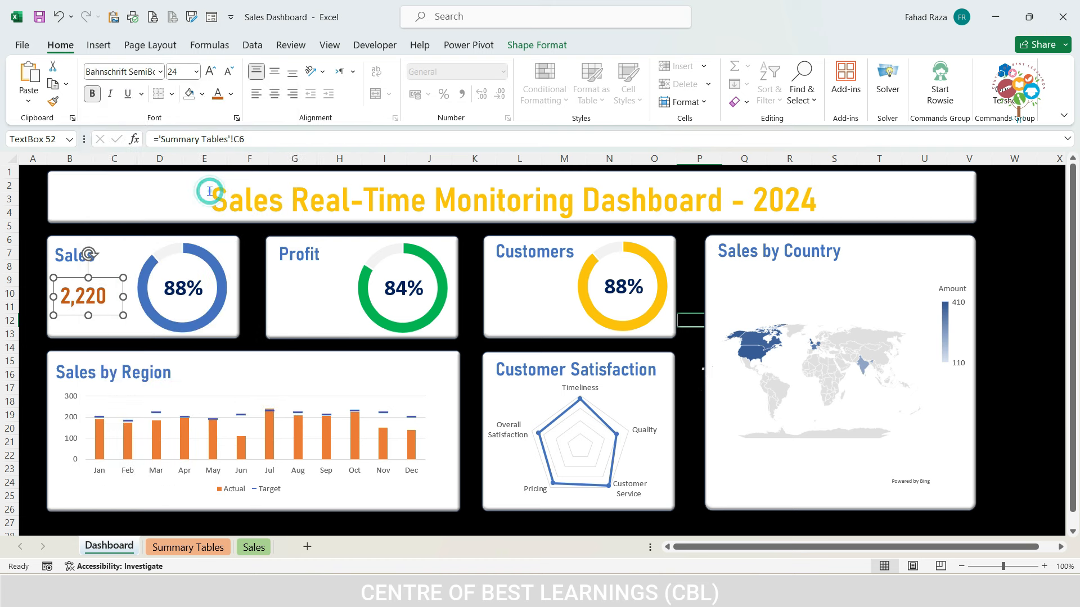
Step: Duplicate the linked sales value box twice, placing one copy on the Profit card and one on the Customers card
click(109, 280)
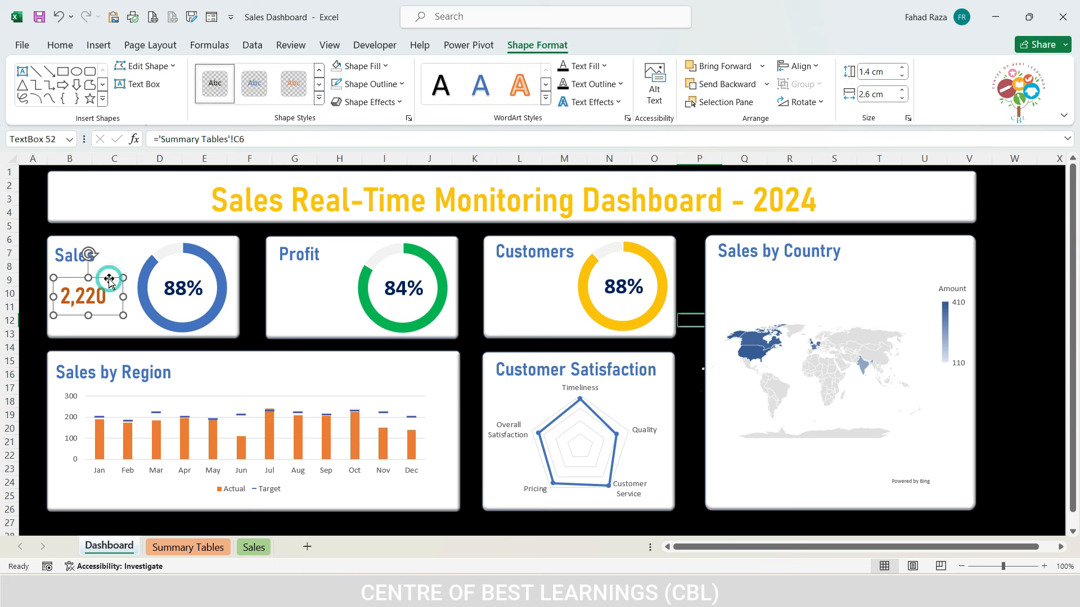
key(ctrl+d)
drag(122, 291, 331, 283)
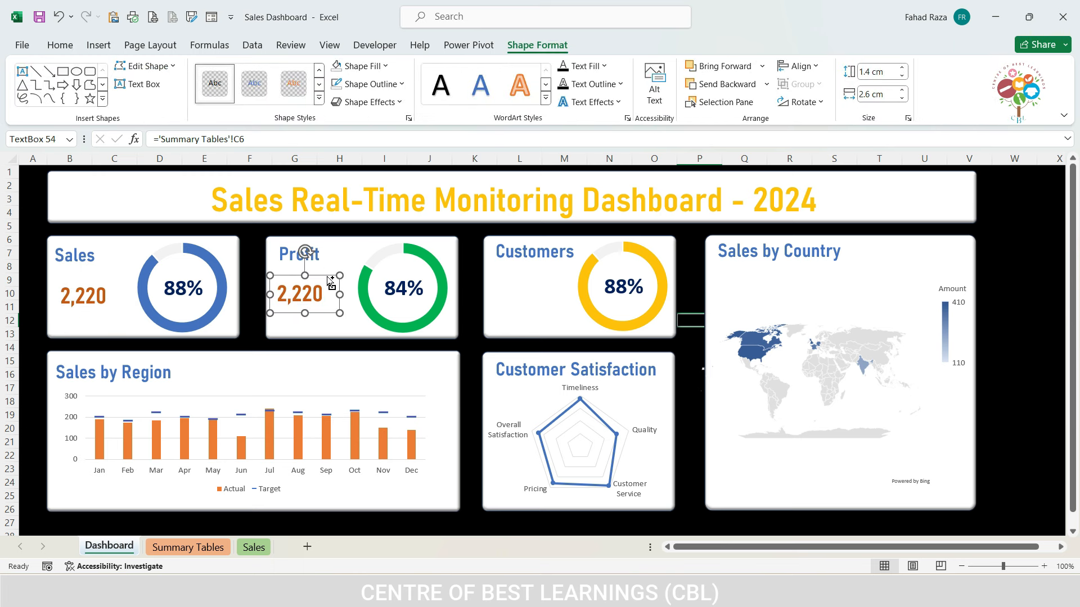
key(ctrl+d)
drag(537, 275, 537, 272)
Step: Increase the font size of the linked value on the Sales card to 28
click(83, 298)
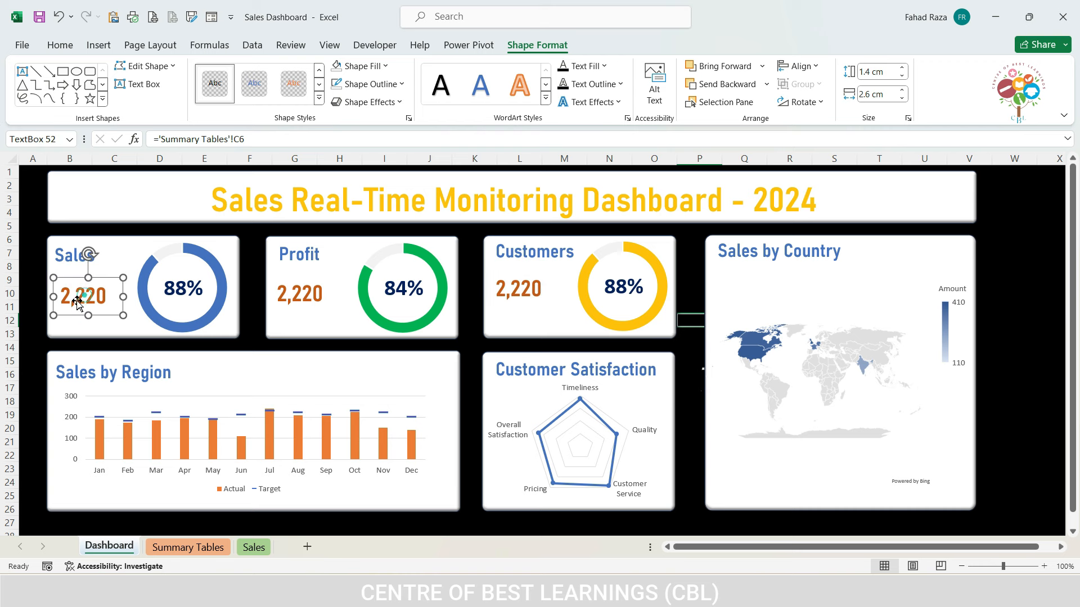
click(54, 44)
click(210, 71)
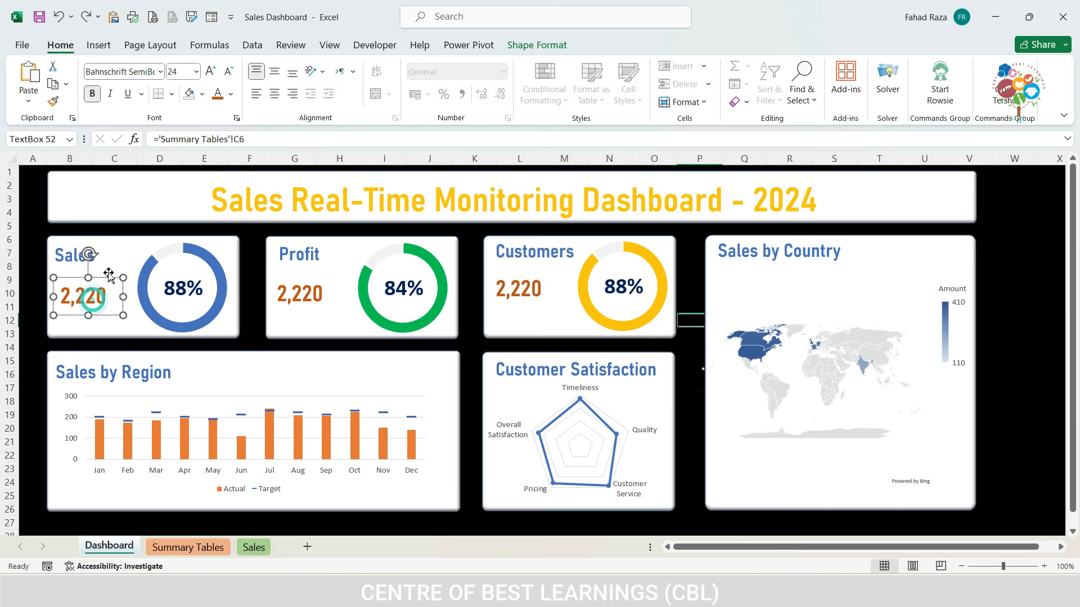
click(210, 71)
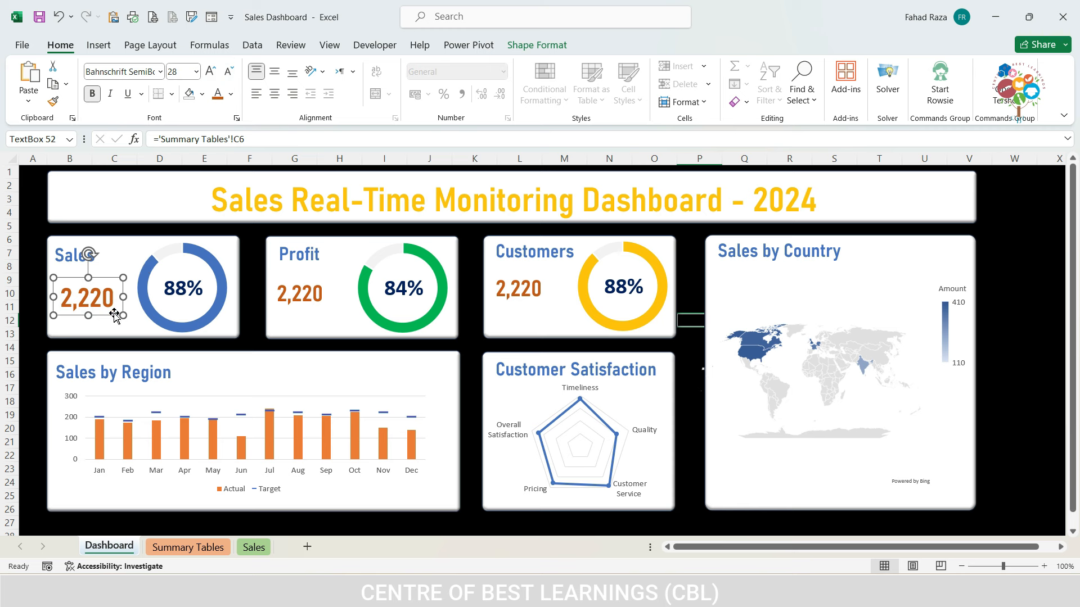
Step: Relink the value box on the Profit card to the actual profit in cell G6 of the Summary Tables sheet
click(284, 295)
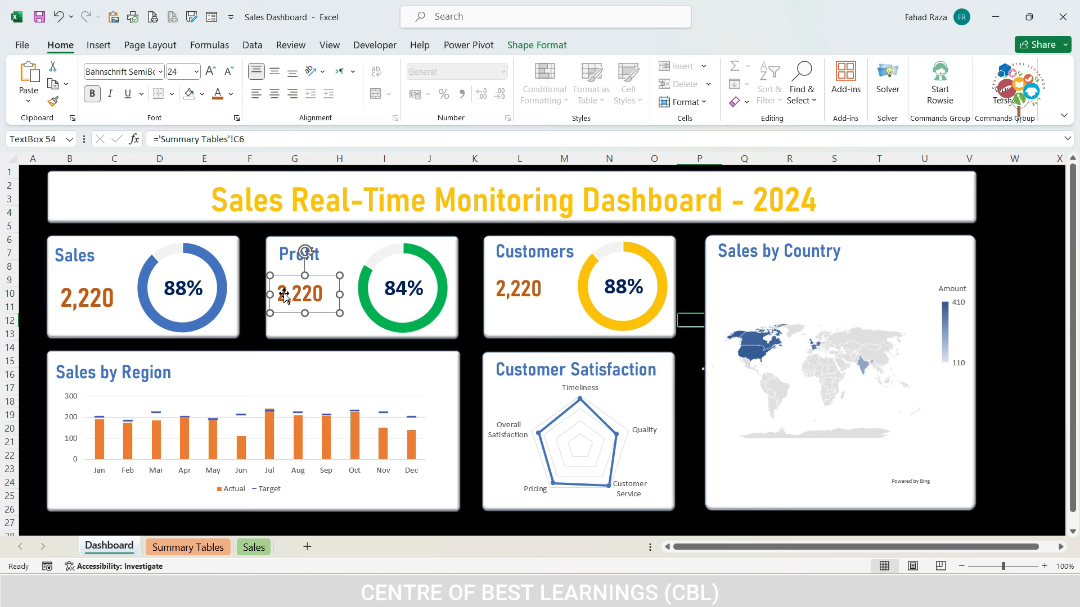
click(324, 294)
key(ctrl+a)
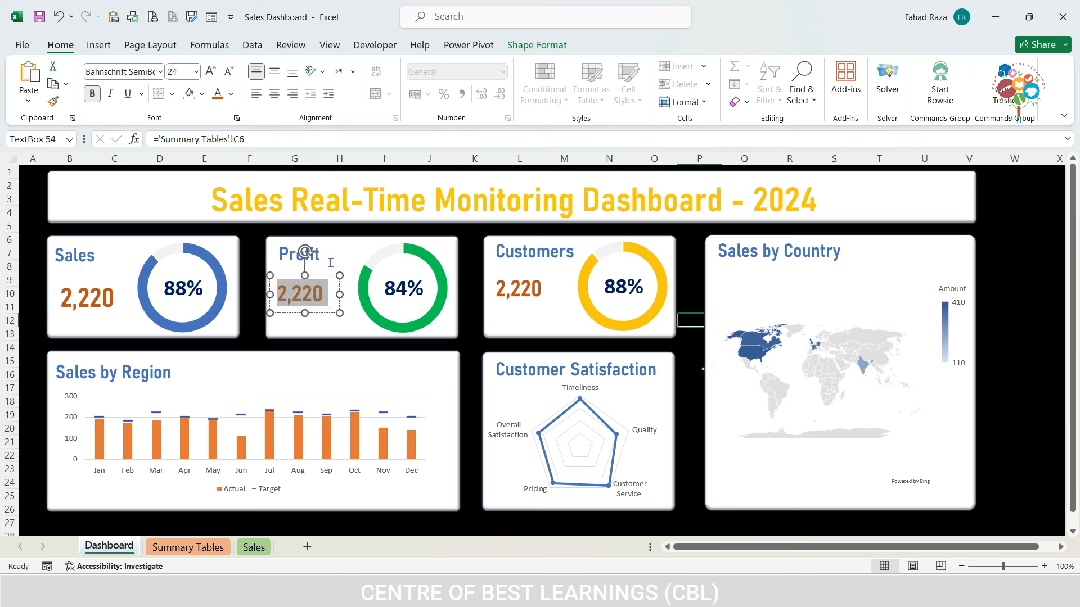
key(Delete)
drag(260, 139, 72, 138)
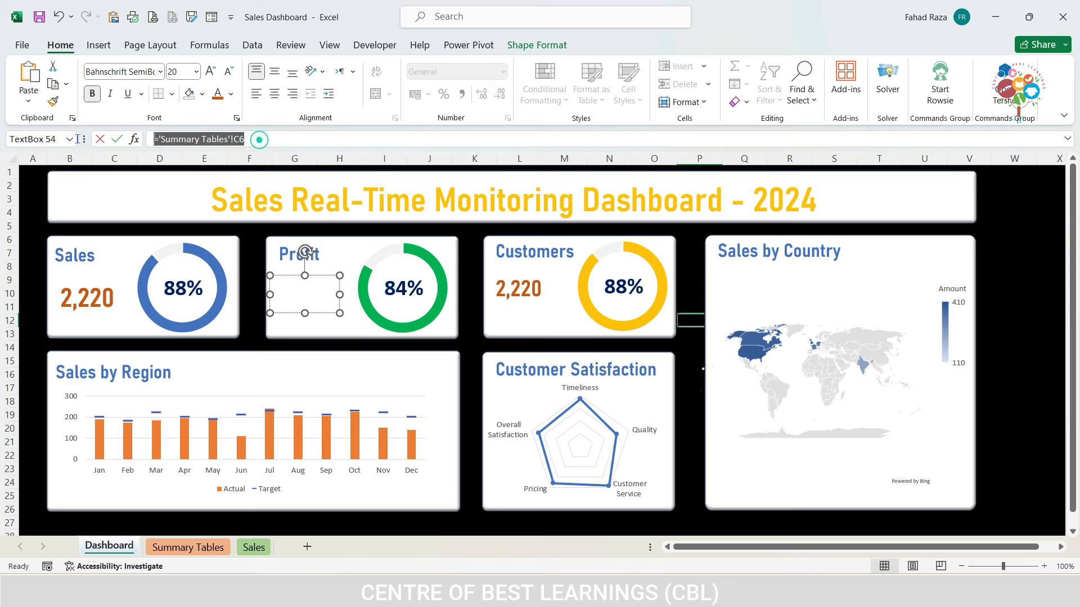
key(Delete)
text(=)
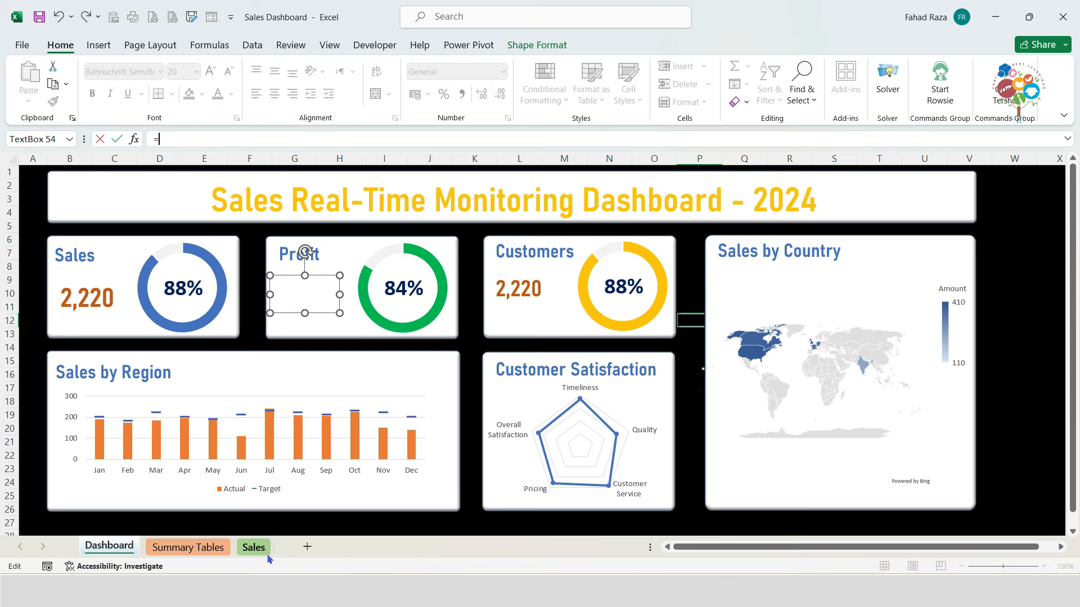
click(211, 548)
click(457, 257)
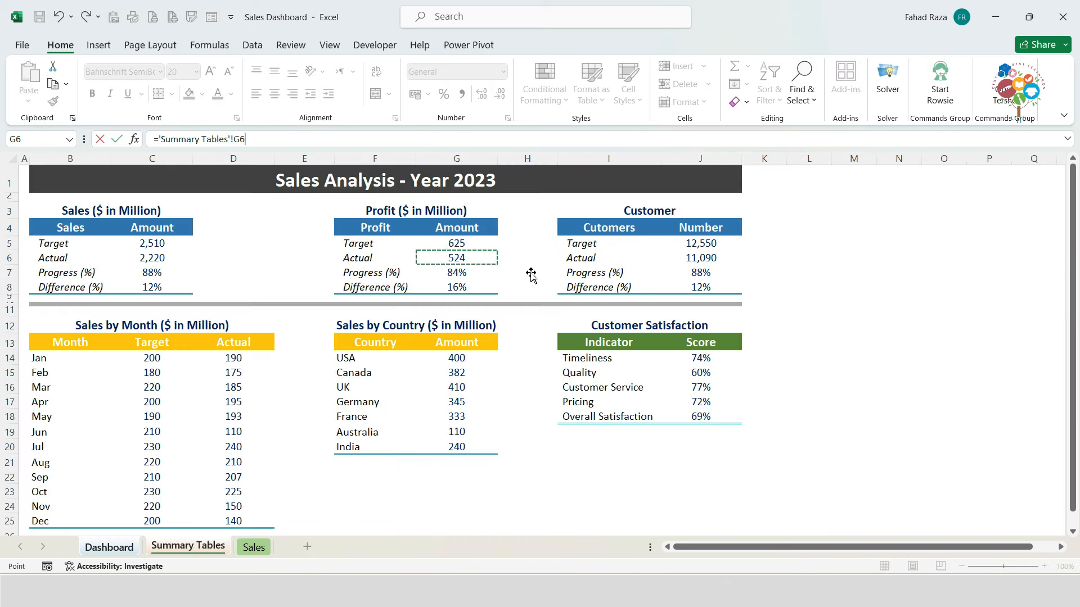
key(Return)
Step: Relink the value box on the Customers card to cell I16 of the Sales sheet
click(508, 288)
click(508, 288)
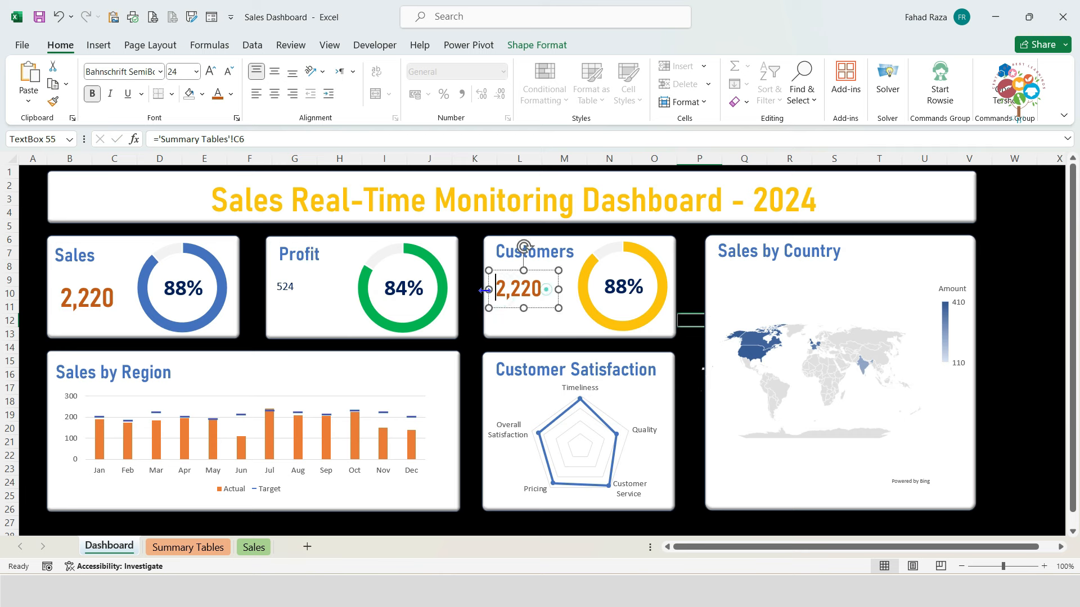
key(ctrl+a)
key(Delete)
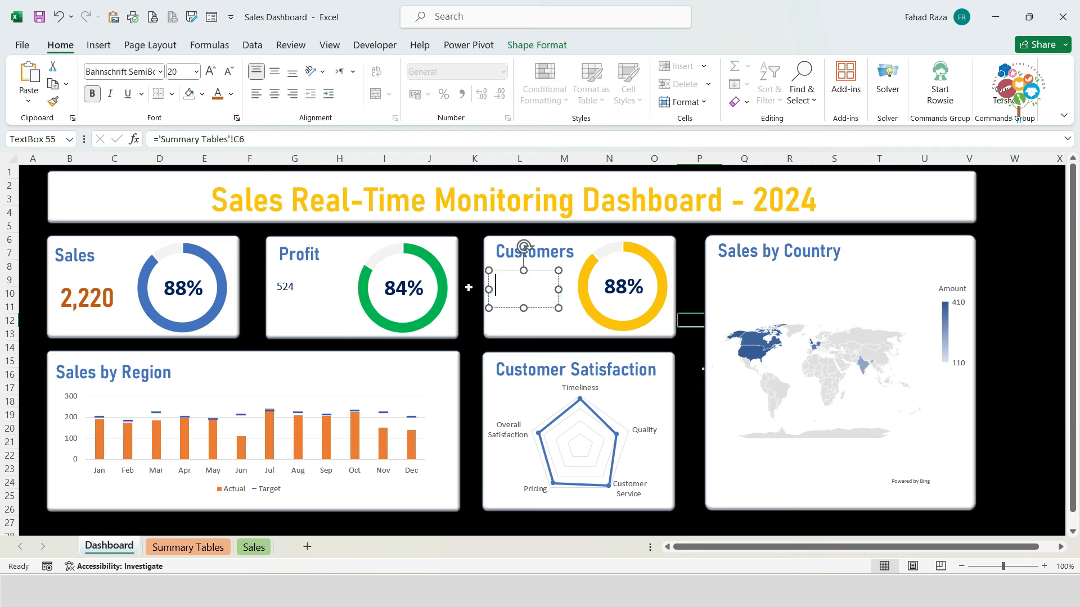
triple_click(250, 139)
key(Delete)
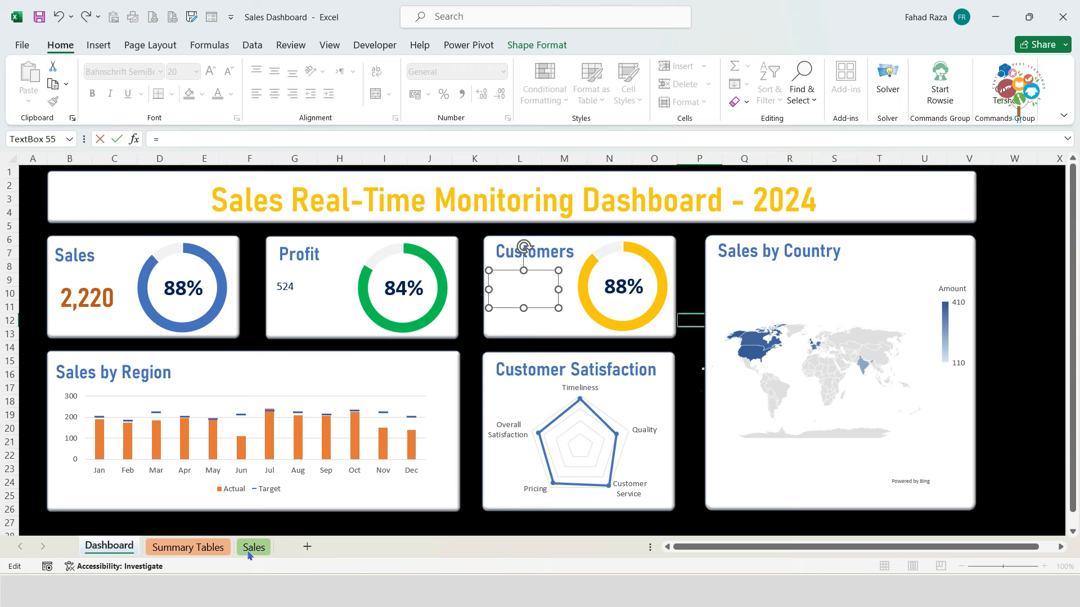
click(254, 547)
click(432, 474)
key(Return)
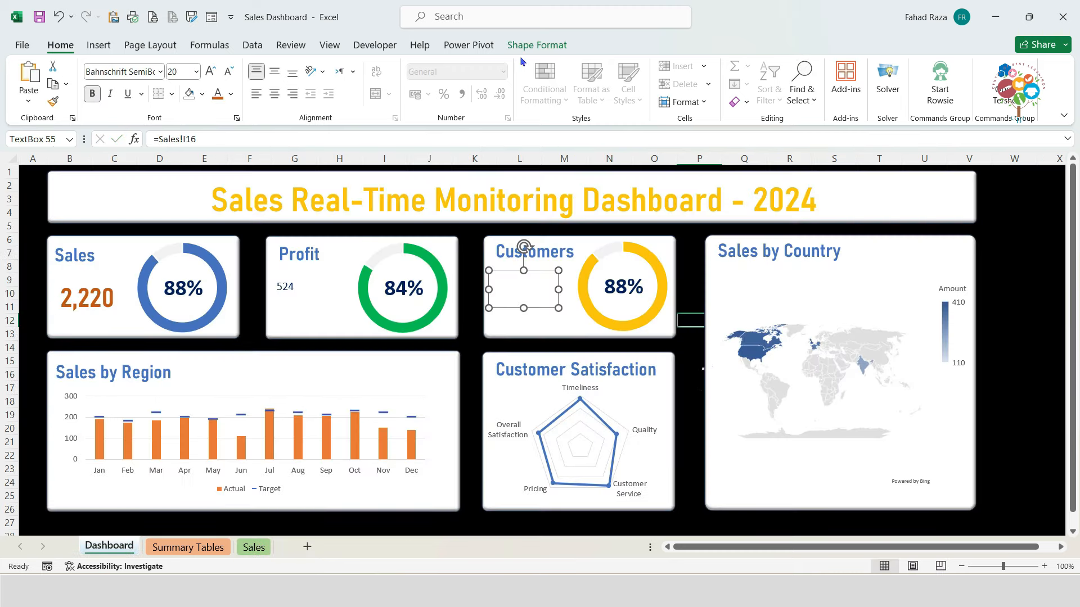
Step: Copy the Sales value's formatting onto the linked values on the Profit and Customers cards
click(222, 98)
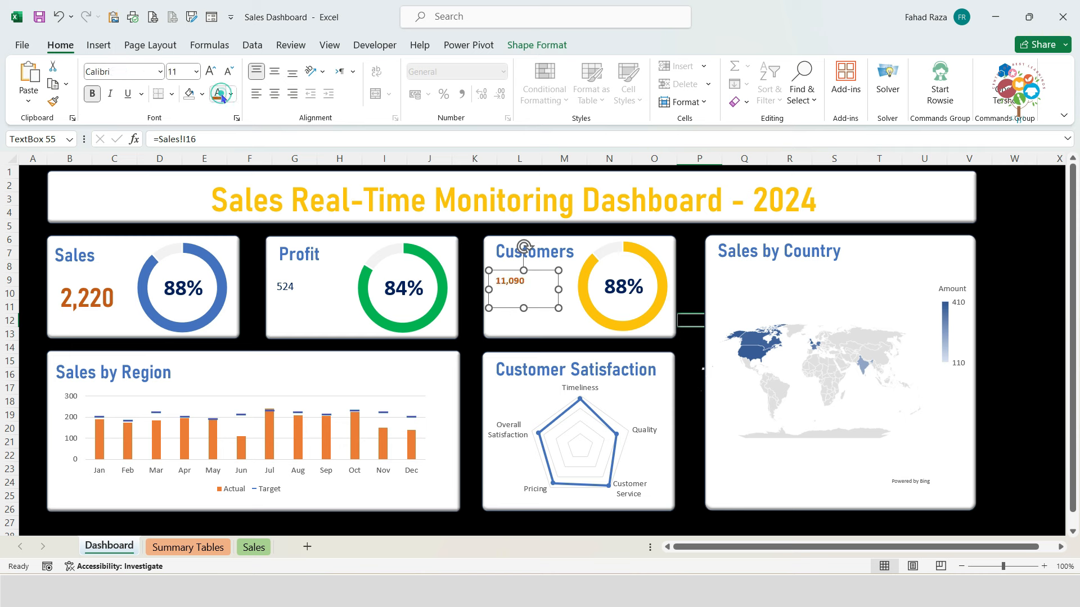
click(93, 297)
click(53, 101)
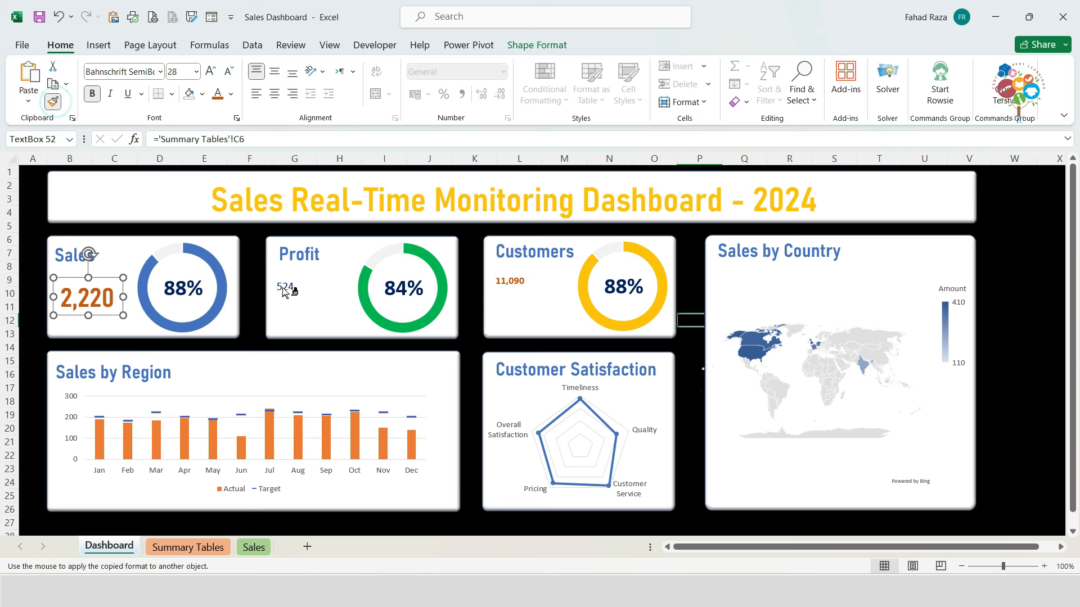
click(284, 291)
click(54, 102)
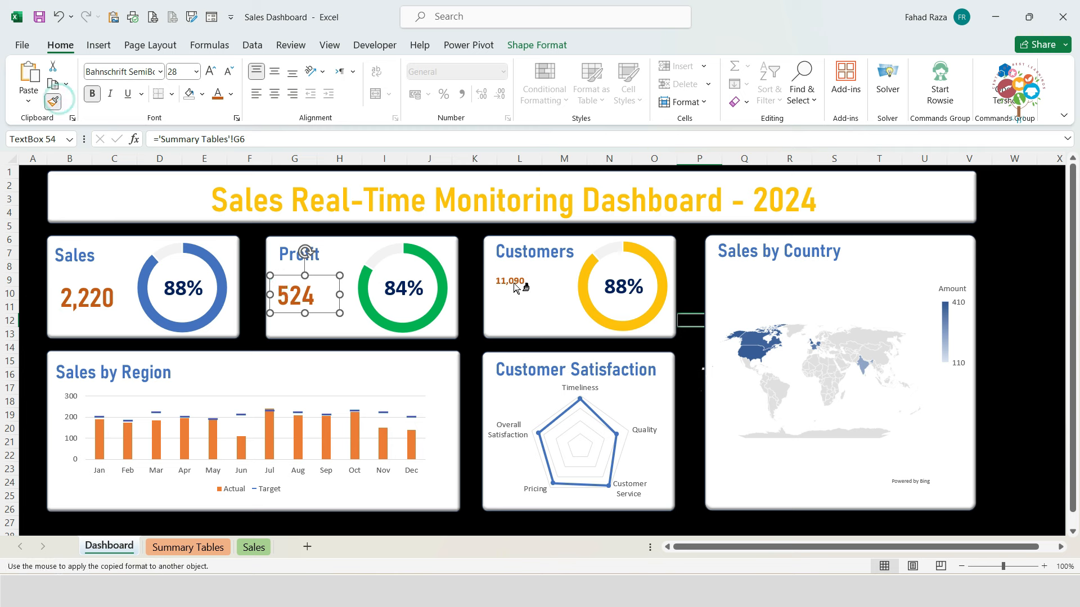
click(517, 284)
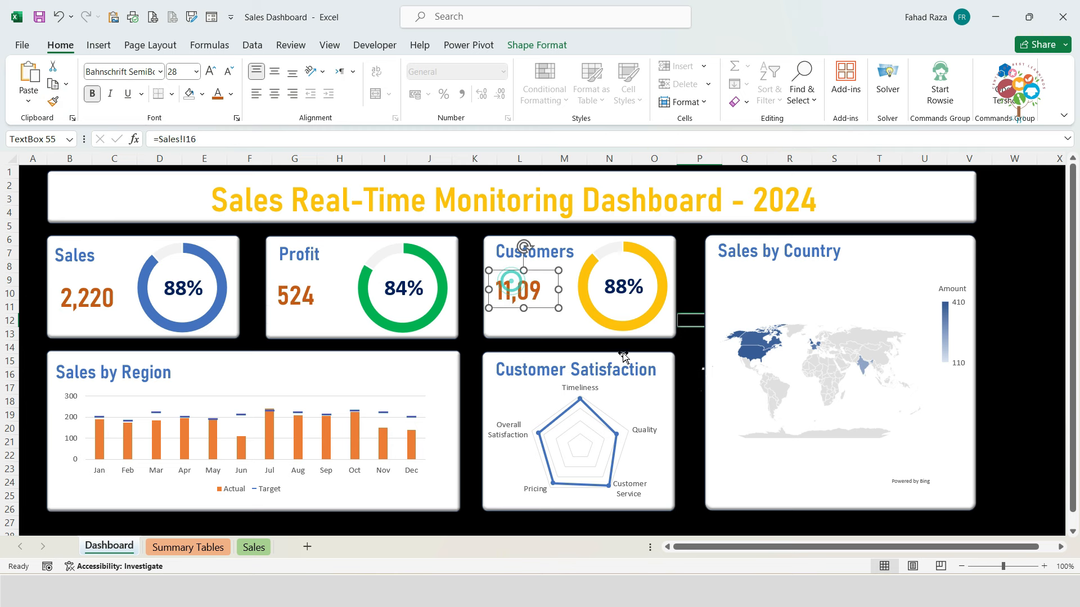
click(537, 313)
key(ctrl+z)
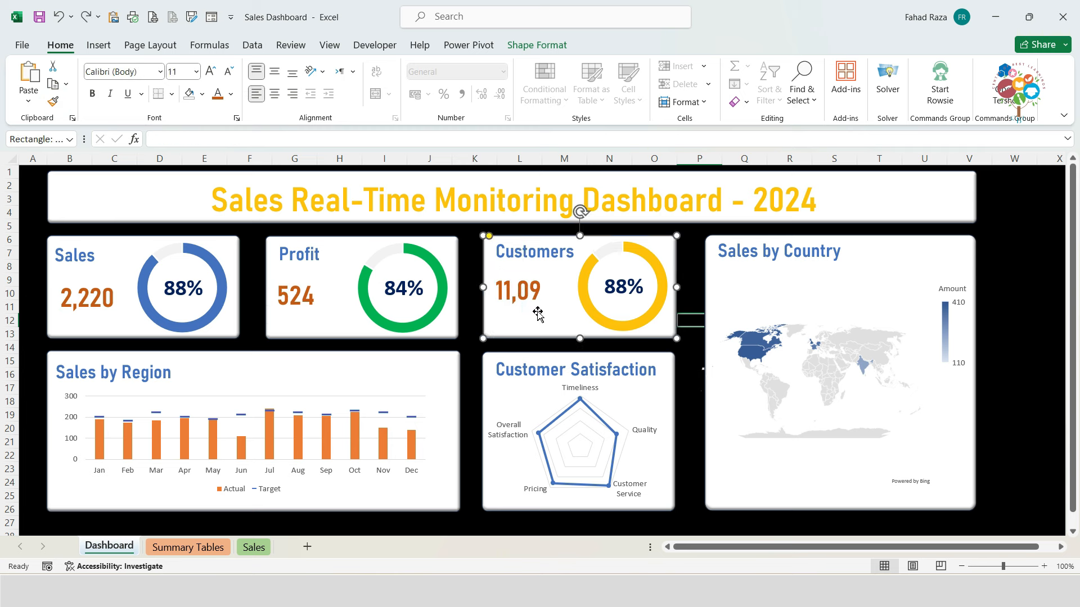
click(1014, 293)
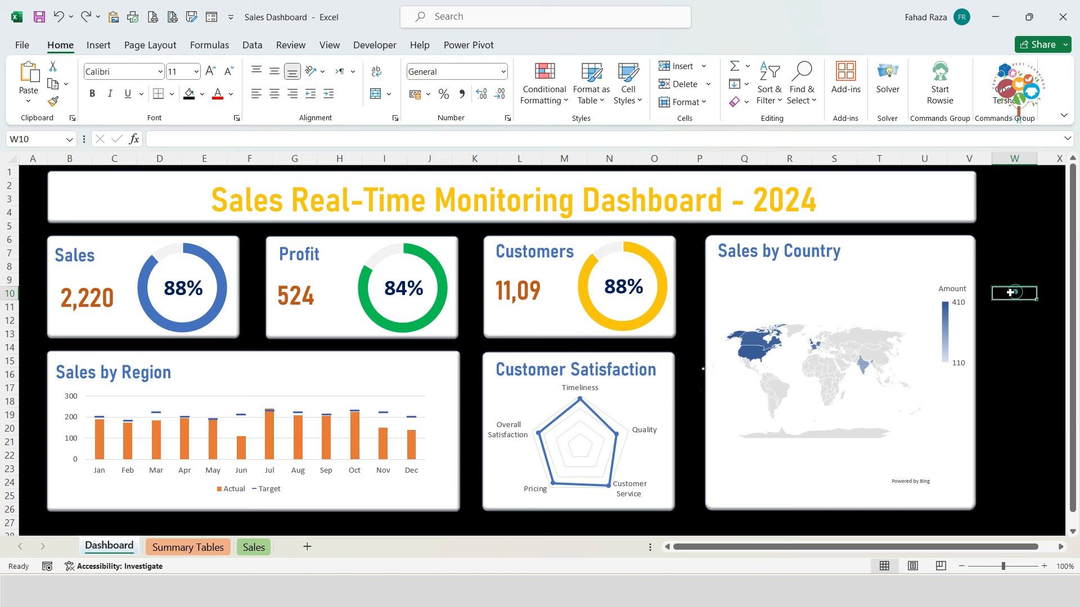
Step: Nudge the dashboard title text box slightly upward within its banner
click(500, 213)
click(508, 178)
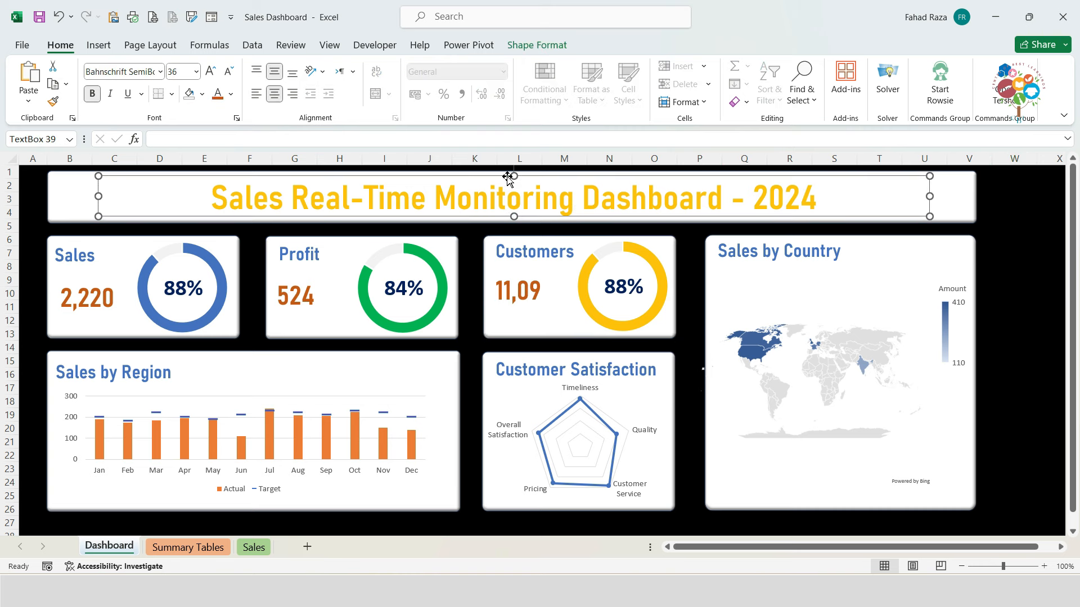
click(987, 274)
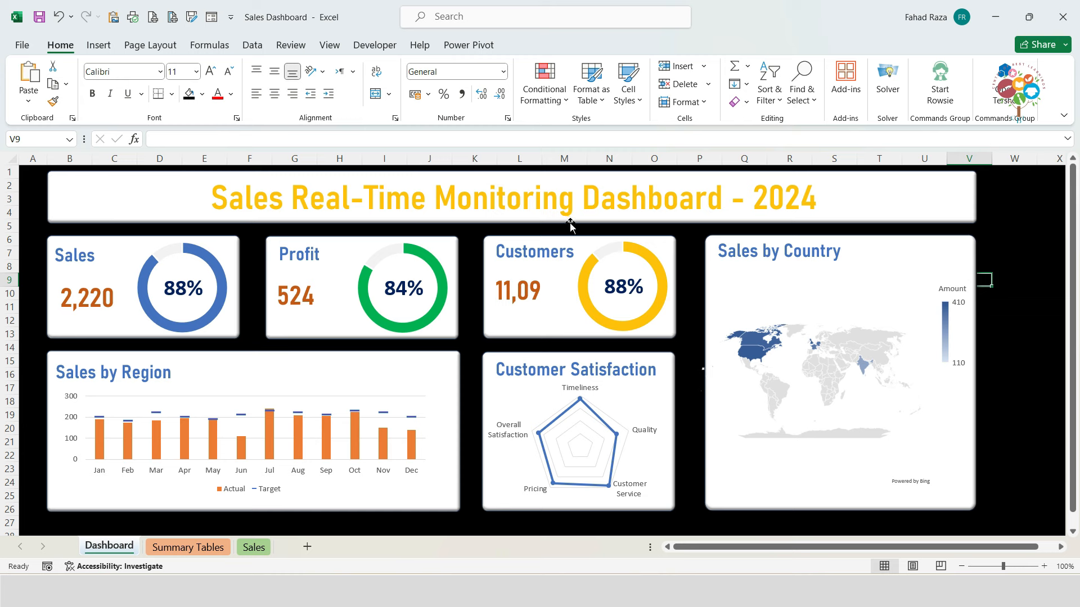
Step: Widen the linked value box on the Customers card so the full number fits
click(576, 239)
click(540, 289)
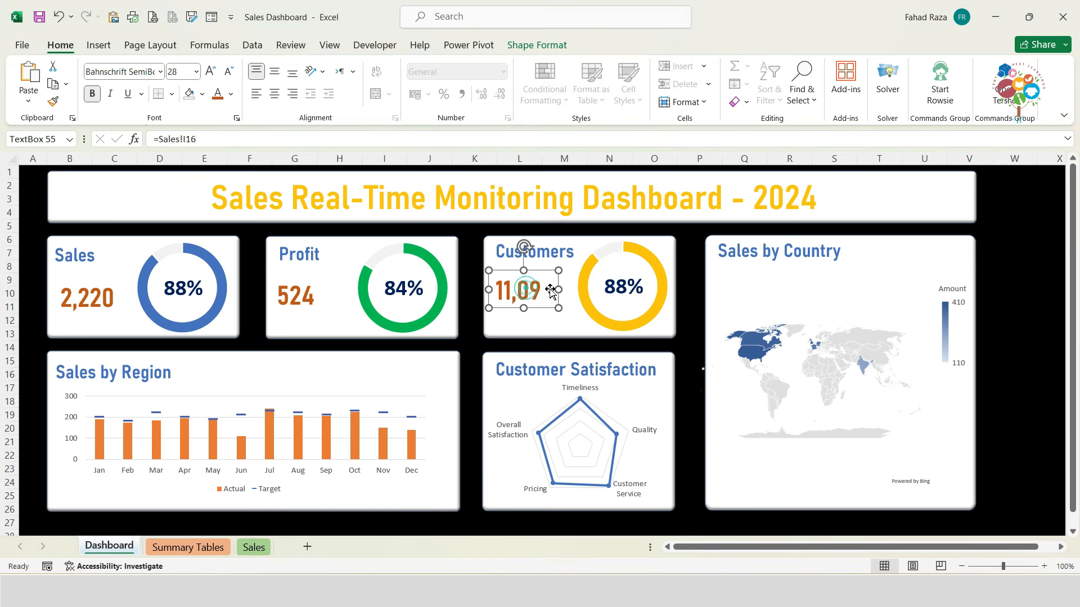
drag(559, 289, 563, 289)
click(539, 325)
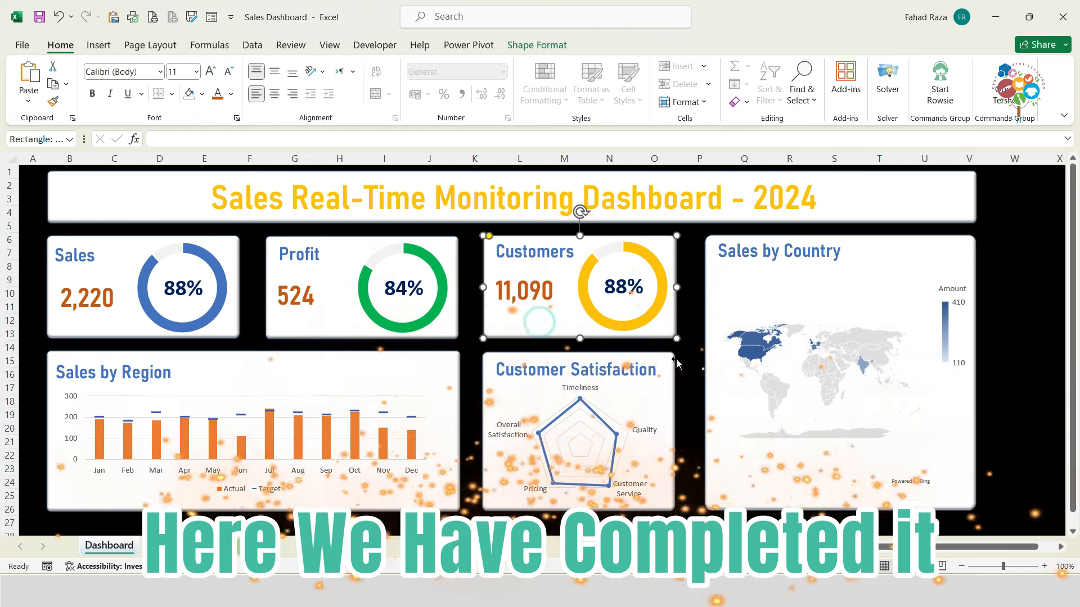
click(981, 275)
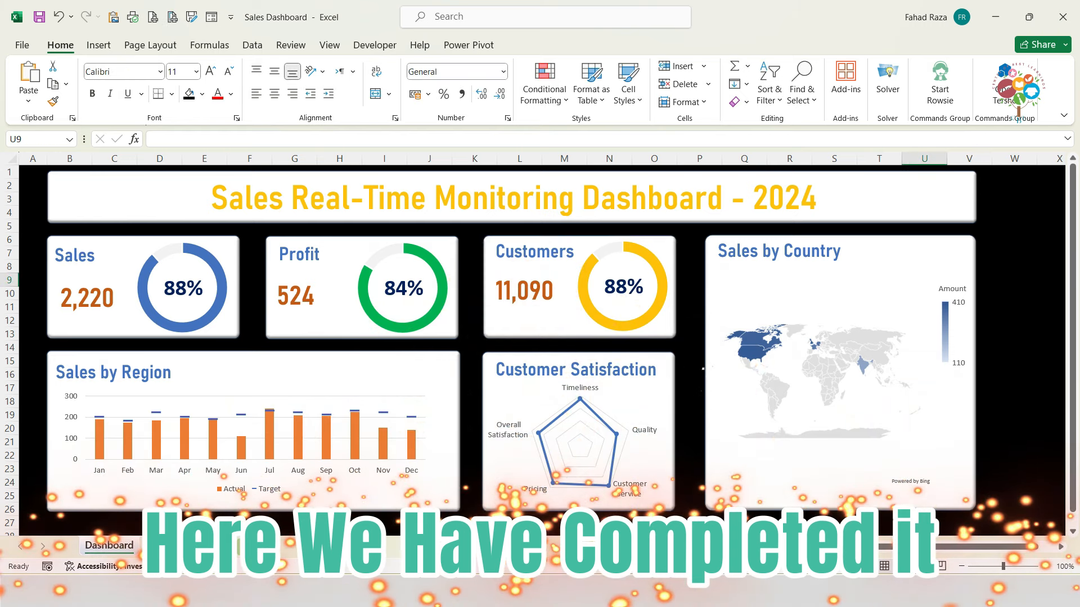
Step: Look through the Summary Tables and Sales sheets and return to the Dashboard sheet
click(192, 549)
click(244, 549)
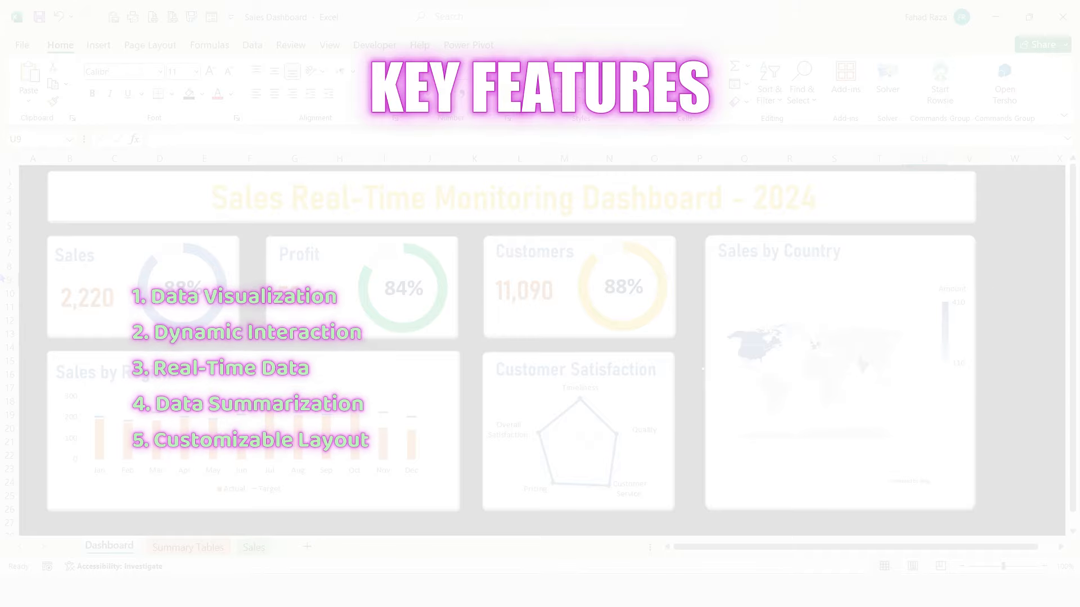
click(194, 550)
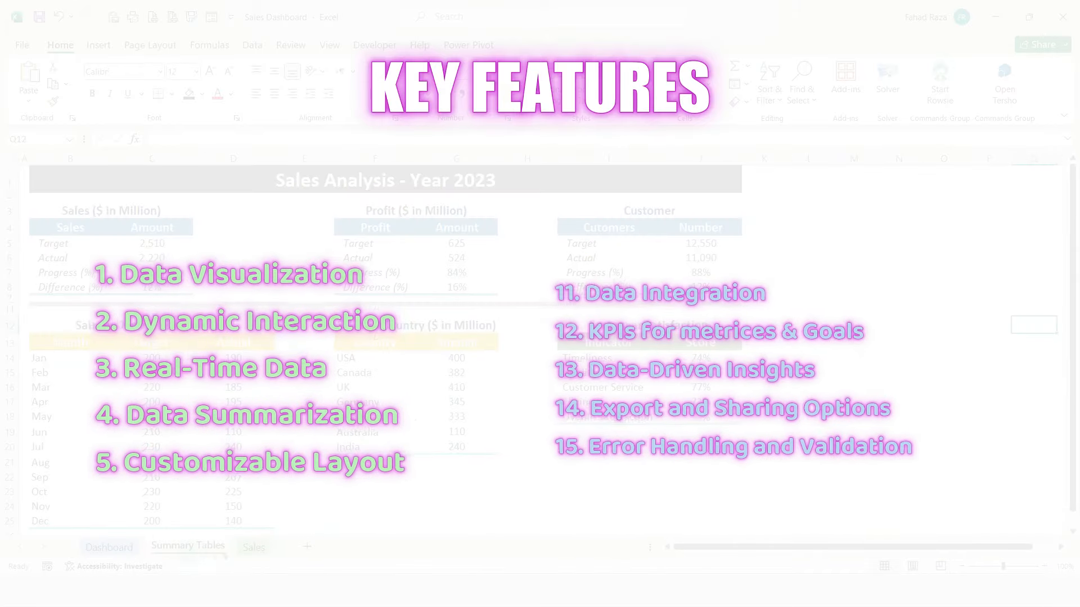
click(245, 549)
click(221, 549)
click(110, 547)
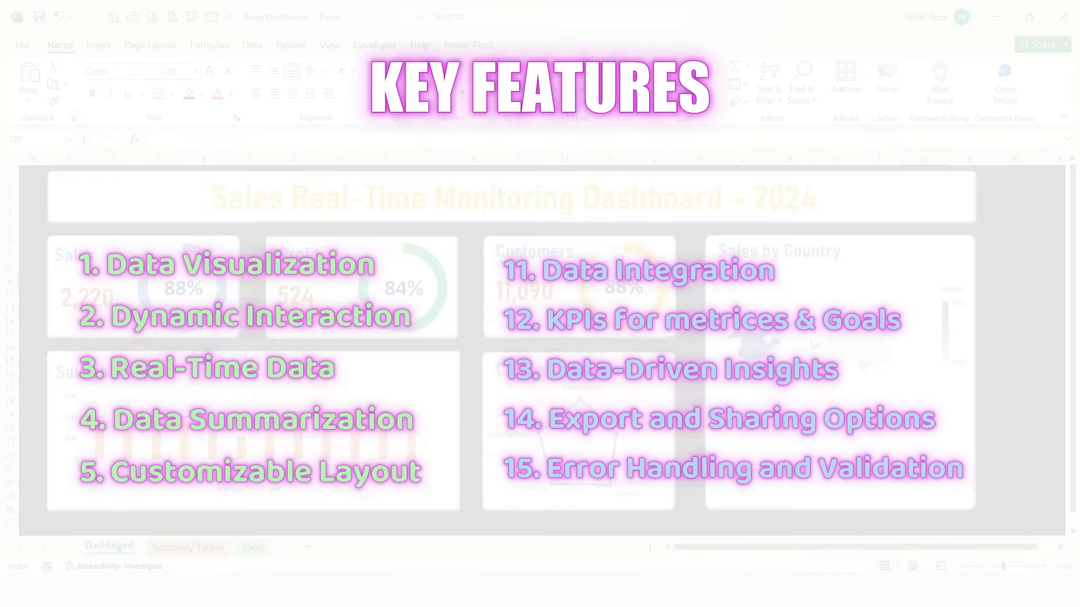